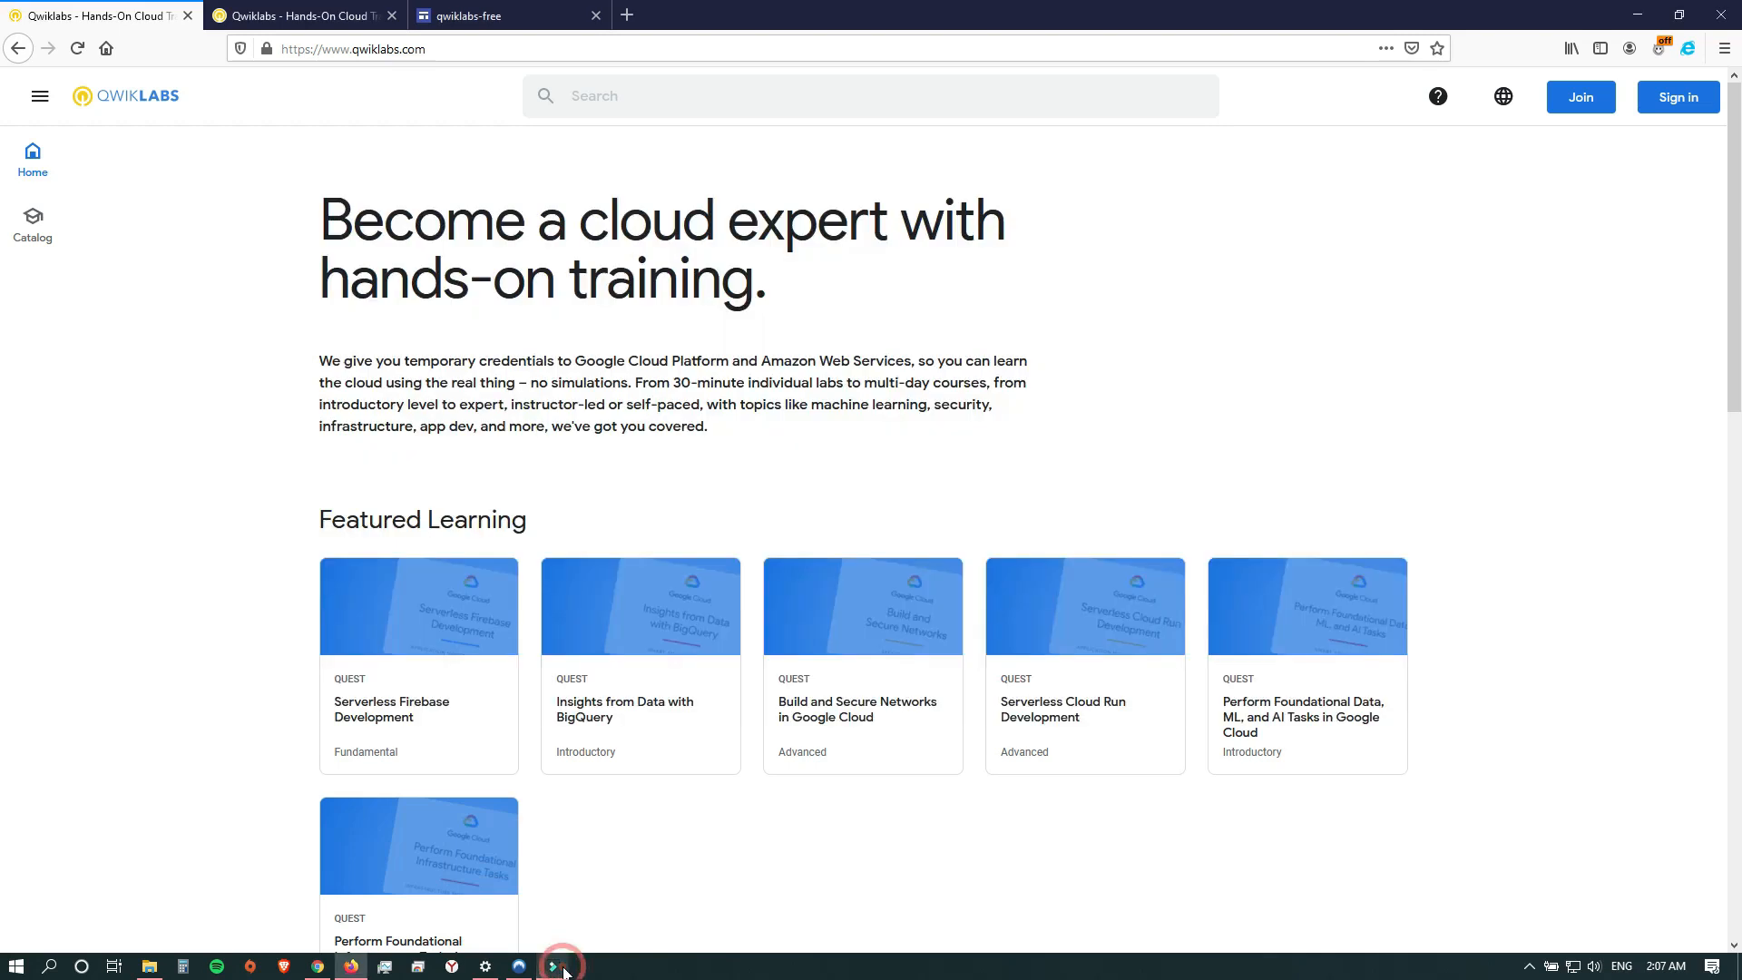
Check the NordVPN connection and the status of the Hola browser extension.
{"action": "left_click", "coordinate": [519, 966]}
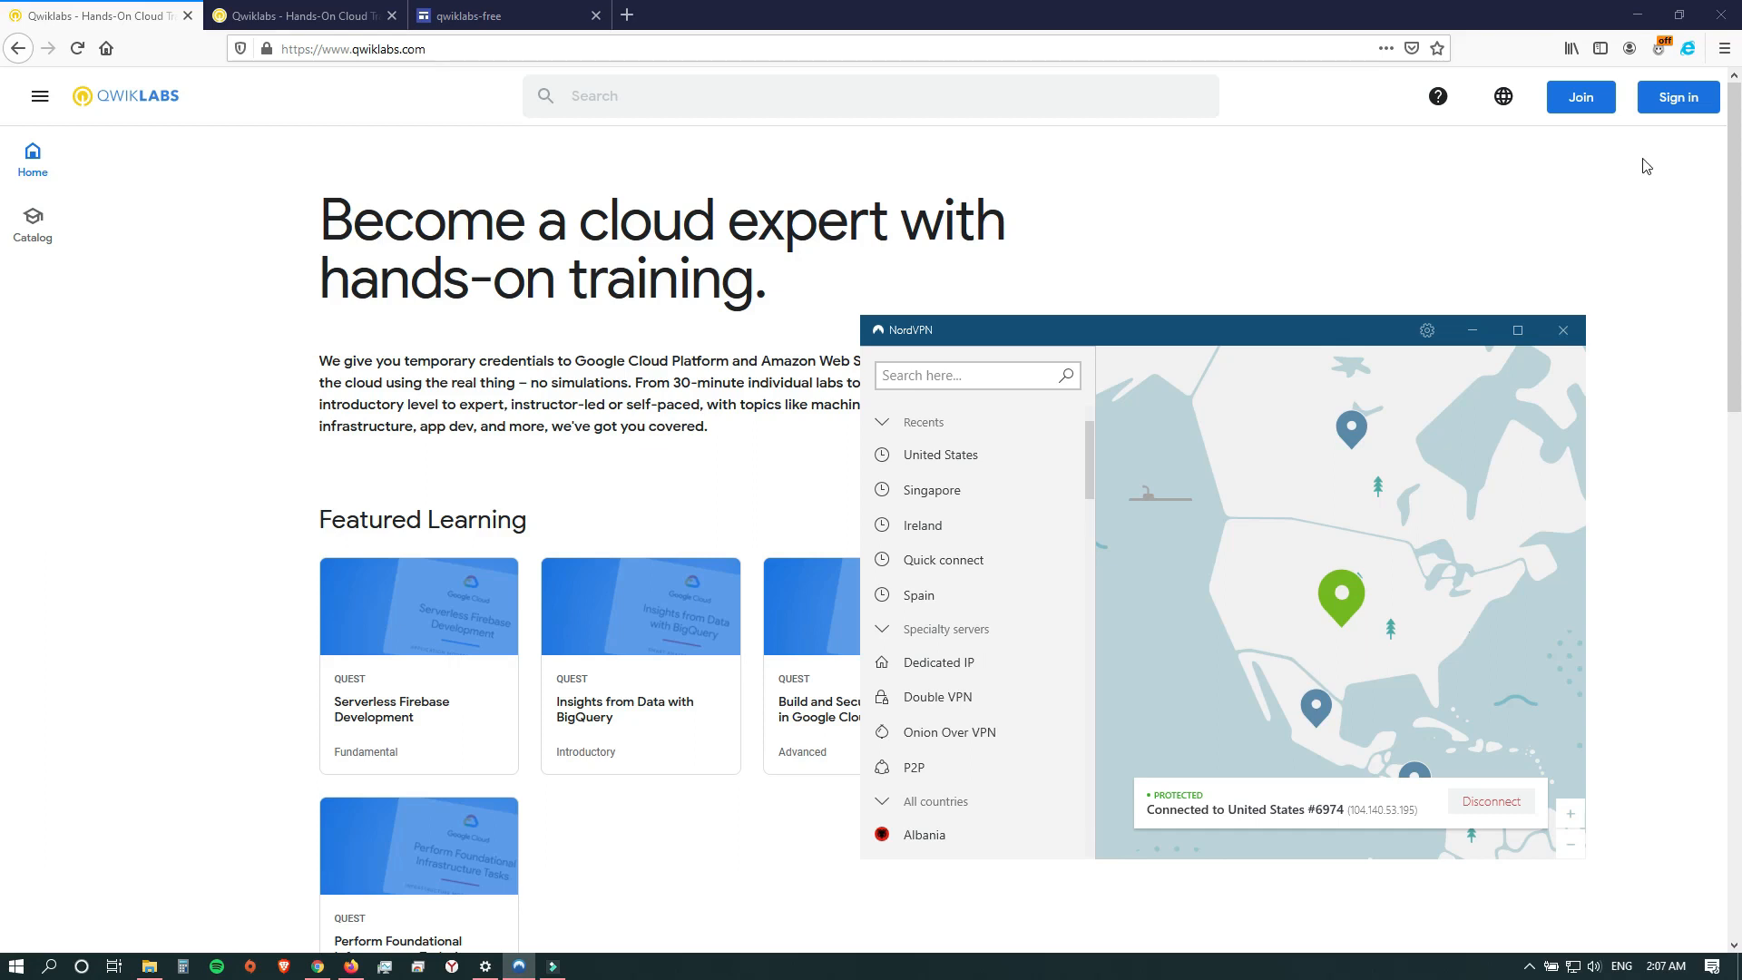
{"action": "left_click", "coordinate": [1473, 330]}
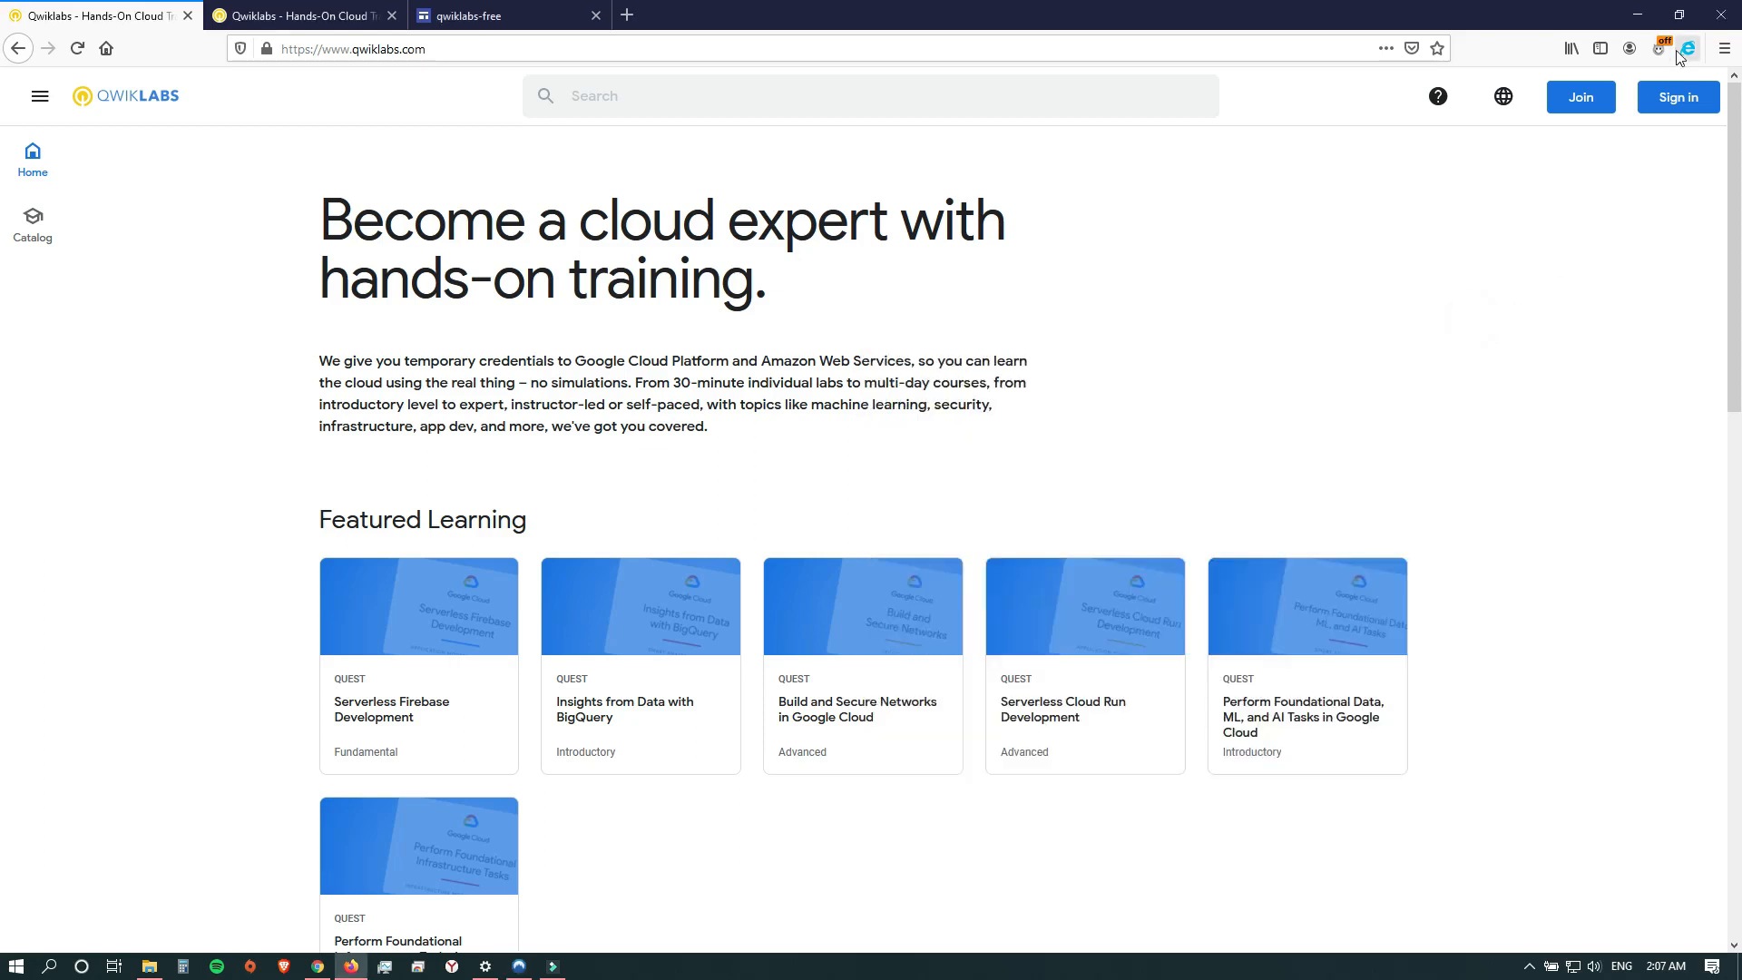
{"action": "left_click", "coordinate": [1659, 51]}
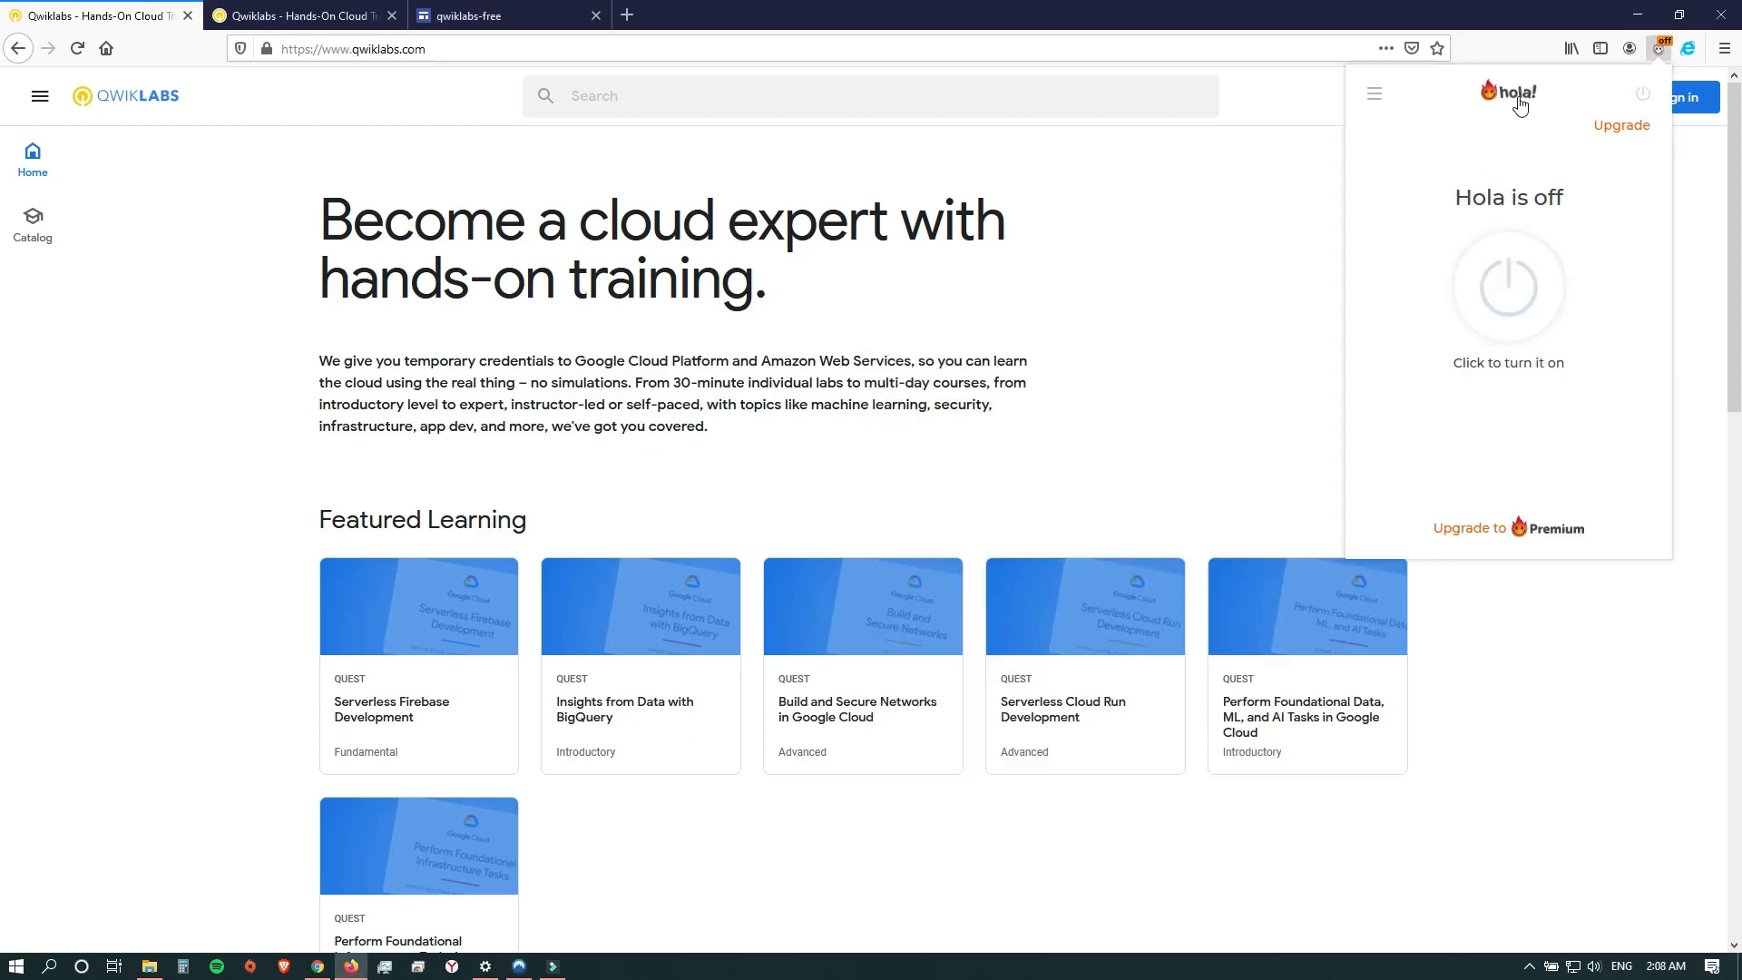
{"action": "left_click", "coordinate": [1282, 308]}
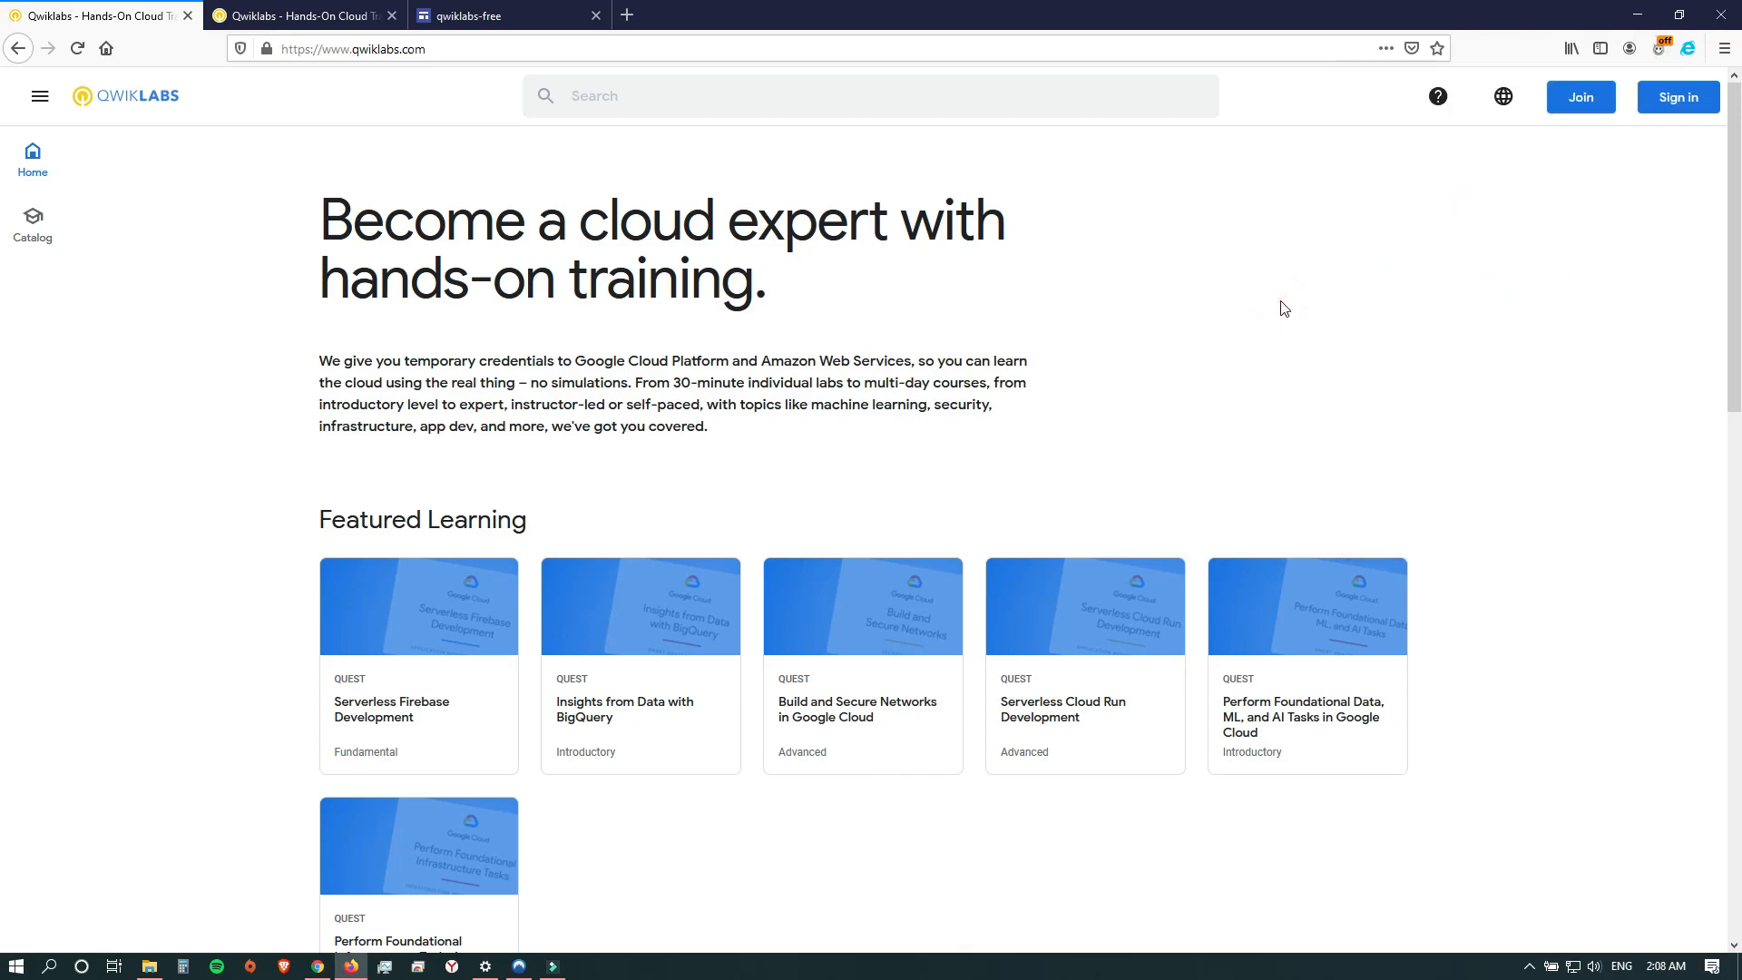
Copy the free labs access code from the qwiklabs-free page and enter it in the Google Cloud Training access code dialog.
{"action": "left_click", "coordinate": [271, 9]}
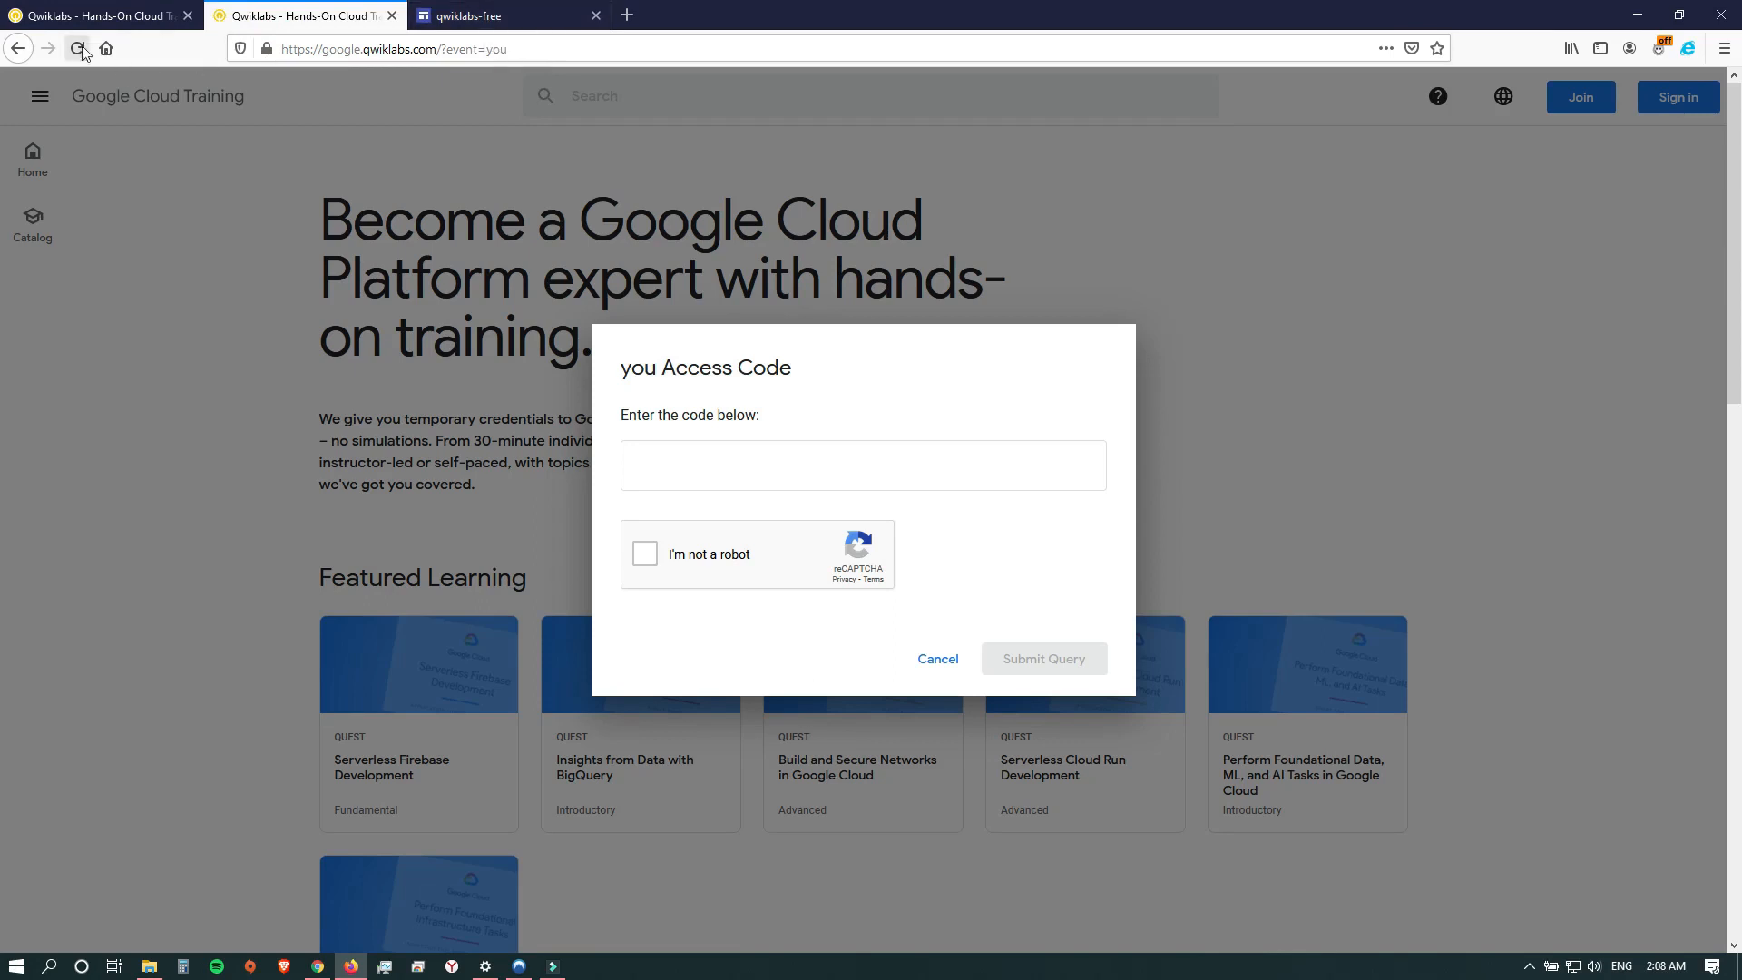
{"action": "left_click", "coordinate": [488, 18]}
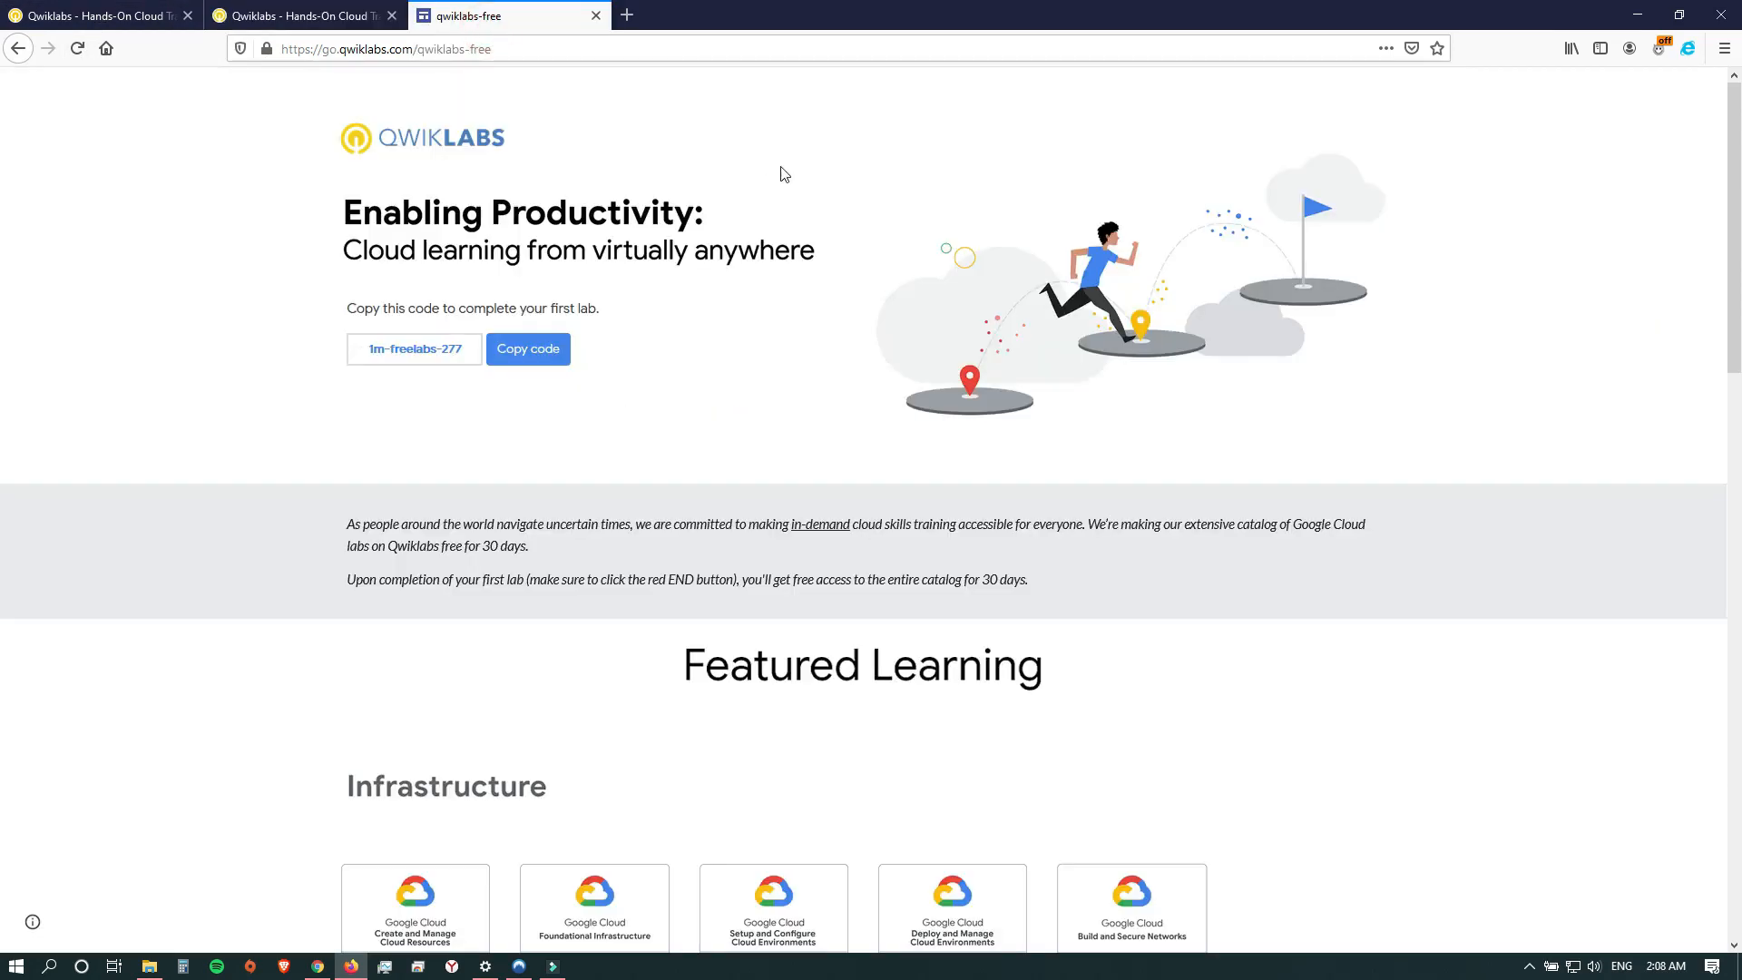
{"action": "left_click", "coordinate": [543, 352]}
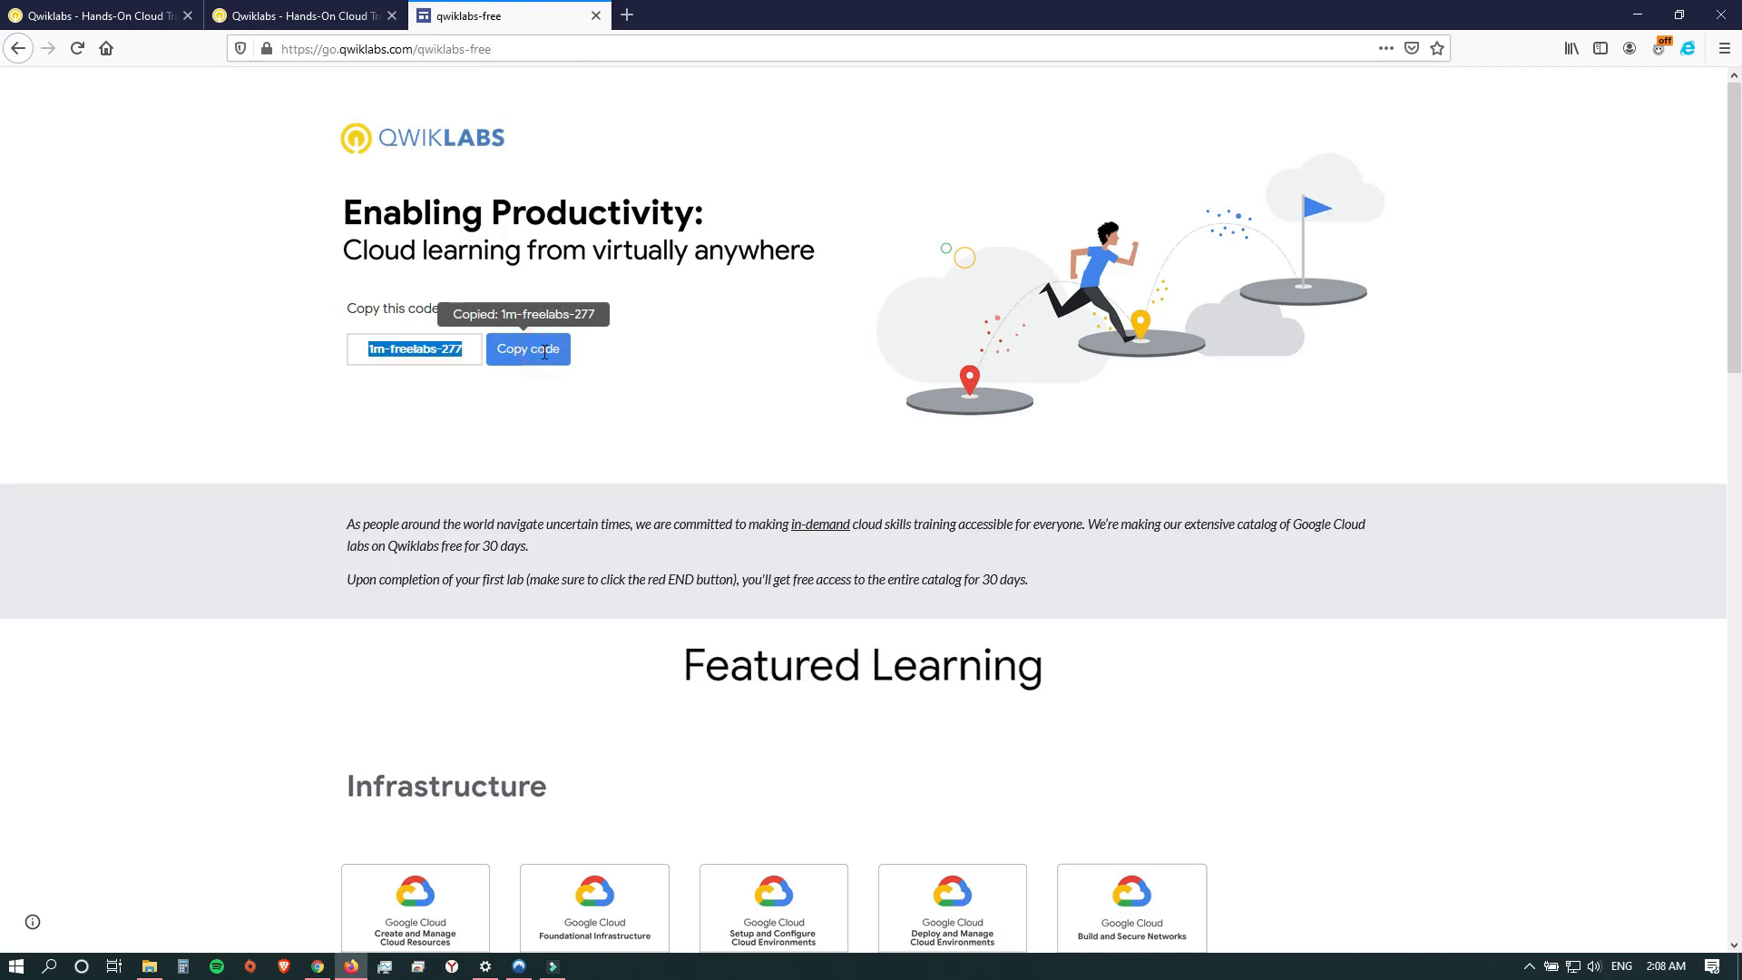
{"action": "left_click", "coordinate": [319, 11]}
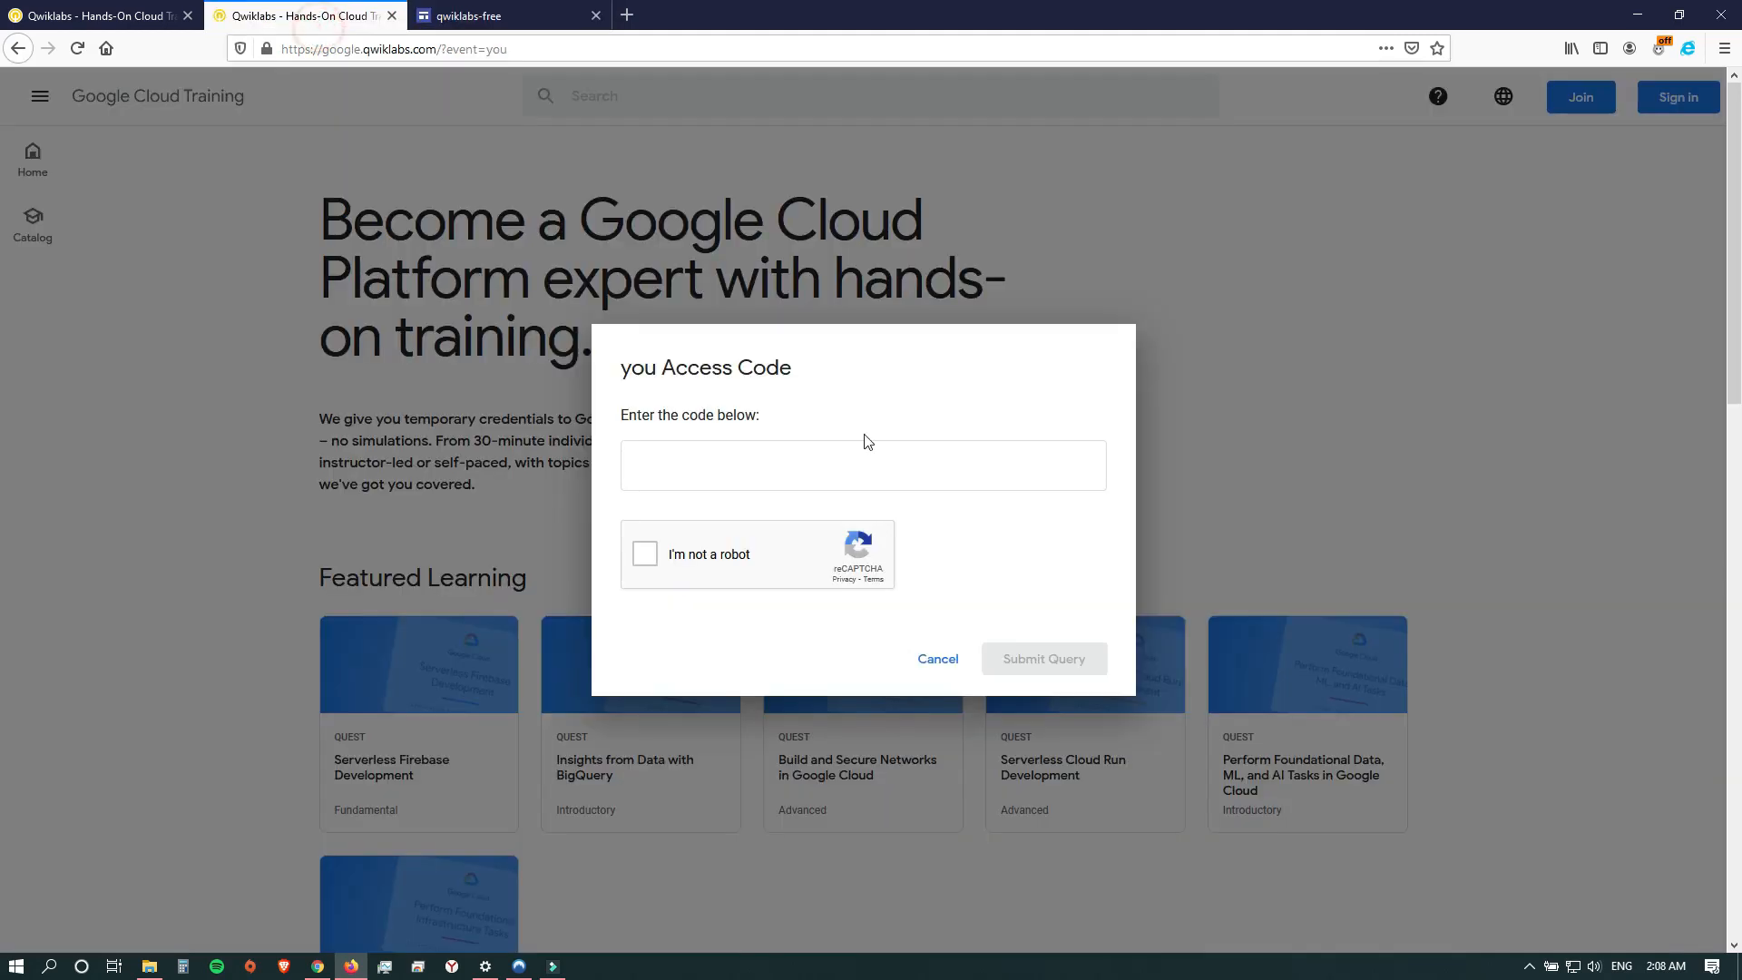
{"action": "left_click", "coordinate": [750, 444]}
{"action": "key", "text": "ctrl+v"}
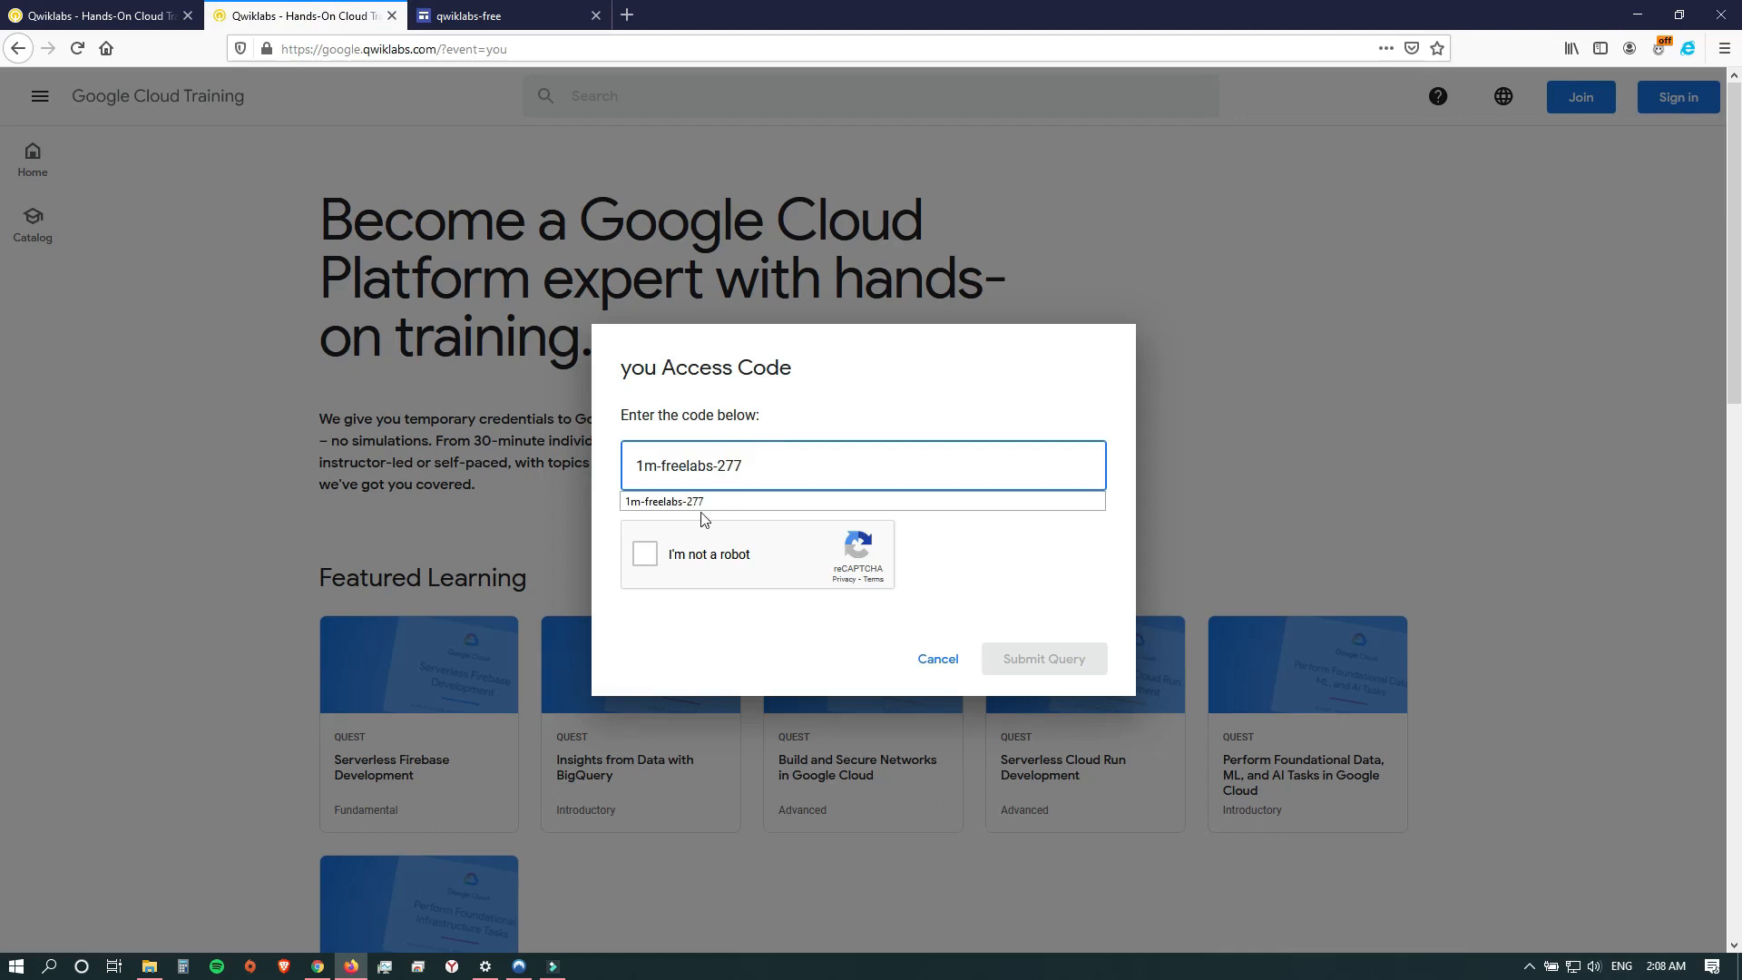
Complete the reCAPTCHA by selecting all images with mountains or hills, and submit the access code.
{"action": "left_click", "coordinate": [642, 555]}
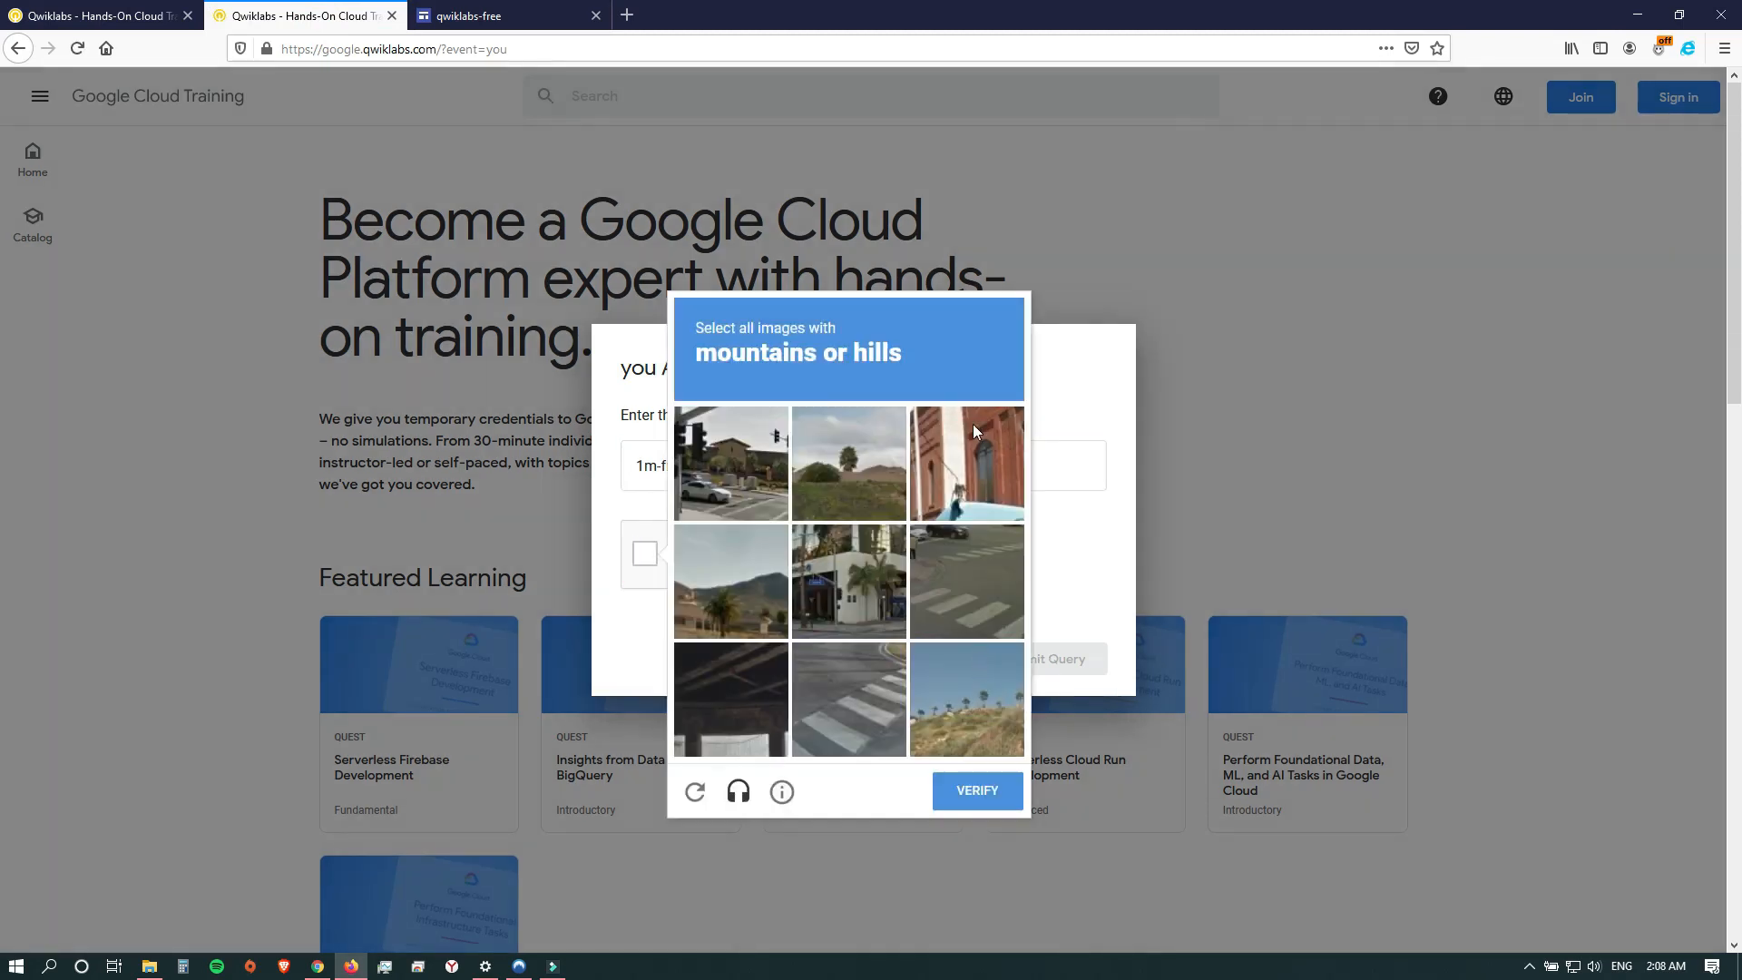
{"action": "left_click", "coordinate": [982, 677]}
{"action": "left_click", "coordinate": [737, 545]}
{"action": "left_click", "coordinate": [807, 488]}
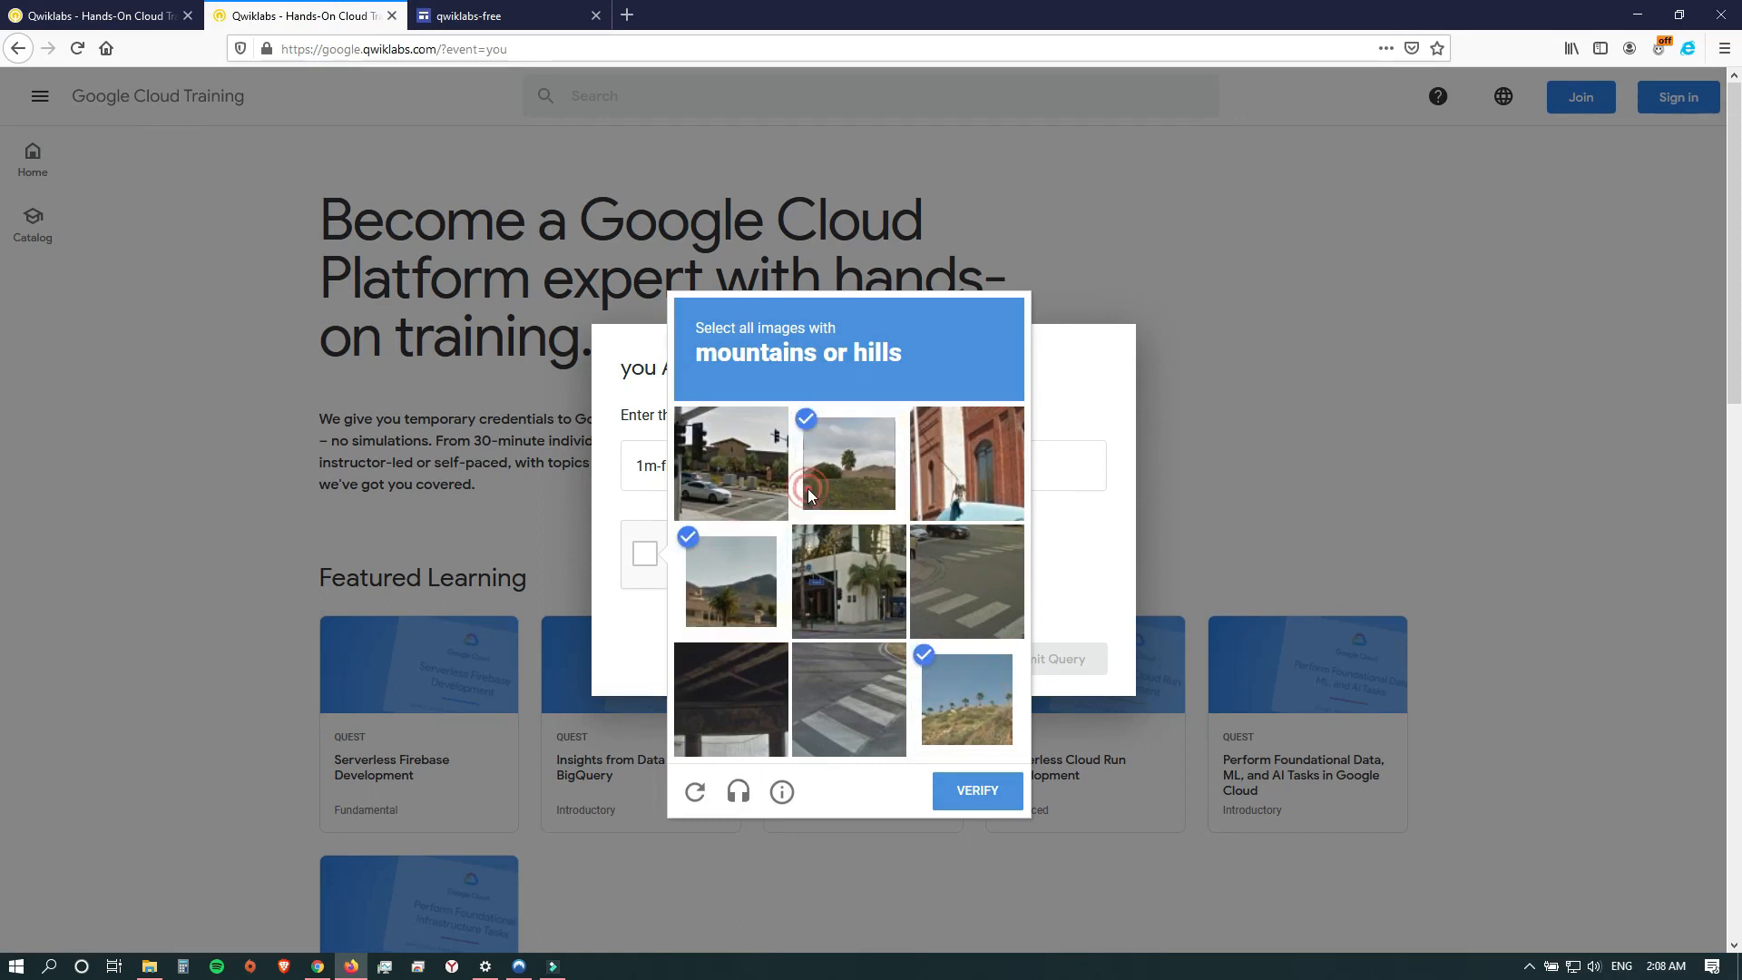
{"action": "left_click", "coordinate": [976, 798]}
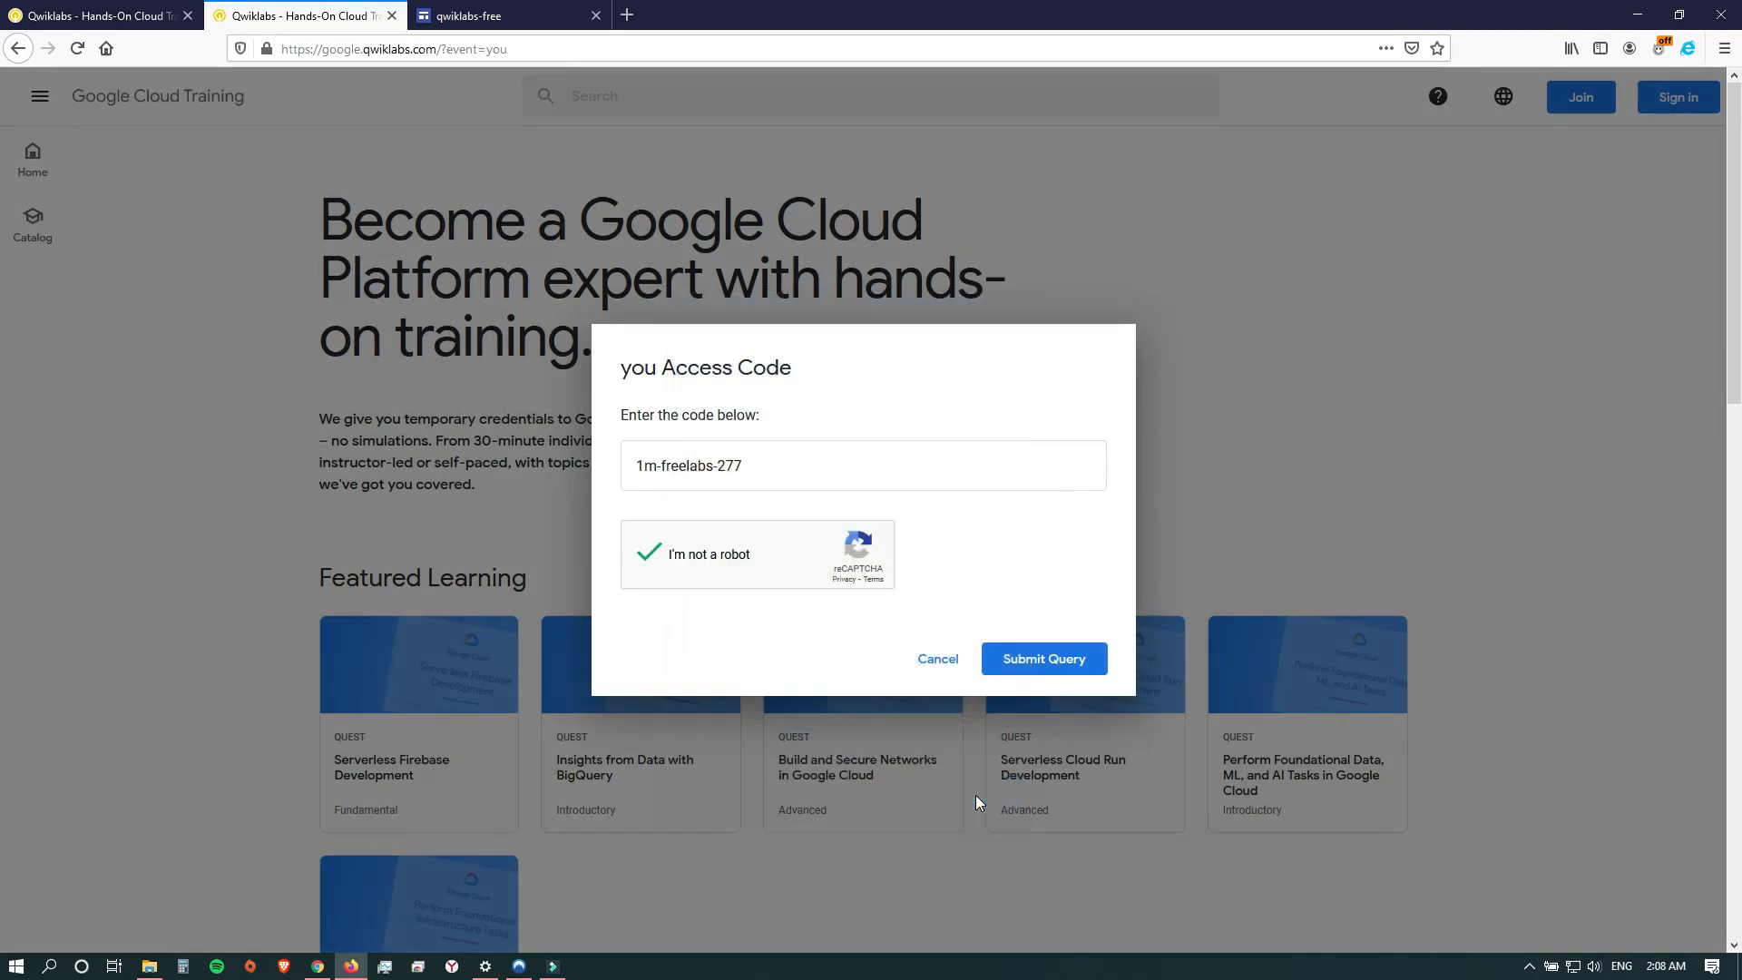
{"action": "left_click", "coordinate": [1050, 662]}
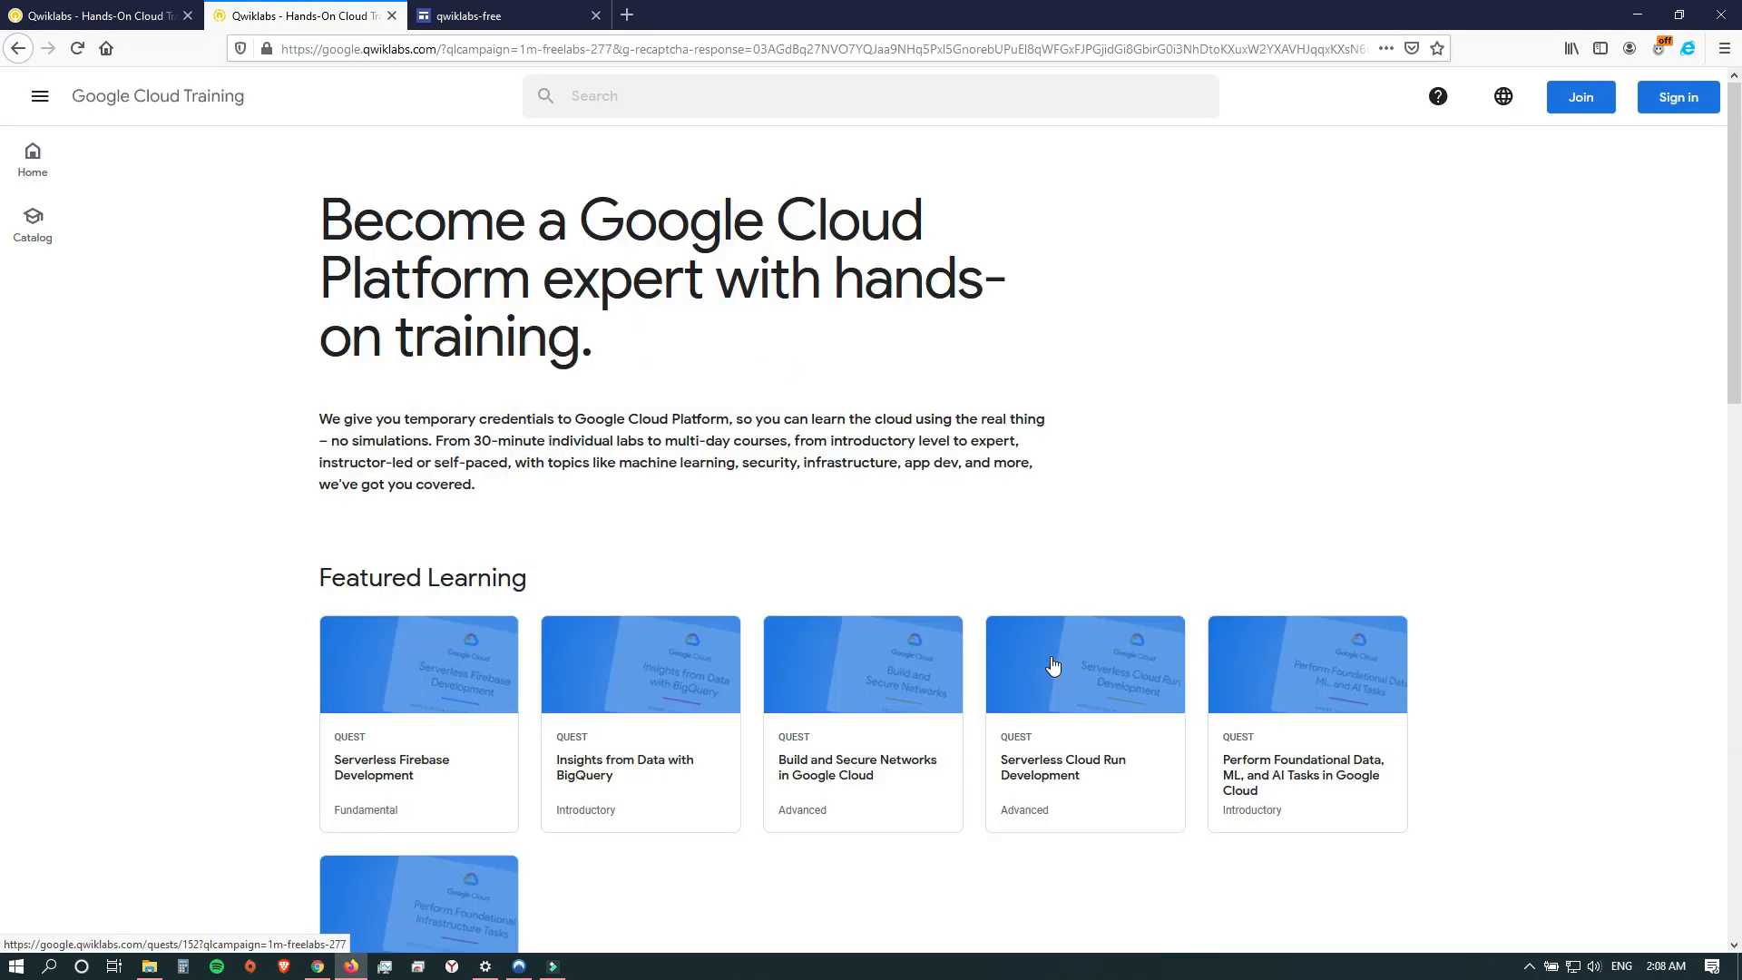
Start signing in to Google Cloud Training with Google, using another account, and submit the account's e-mail name.
{"action": "left_click", "coordinate": [1676, 99]}
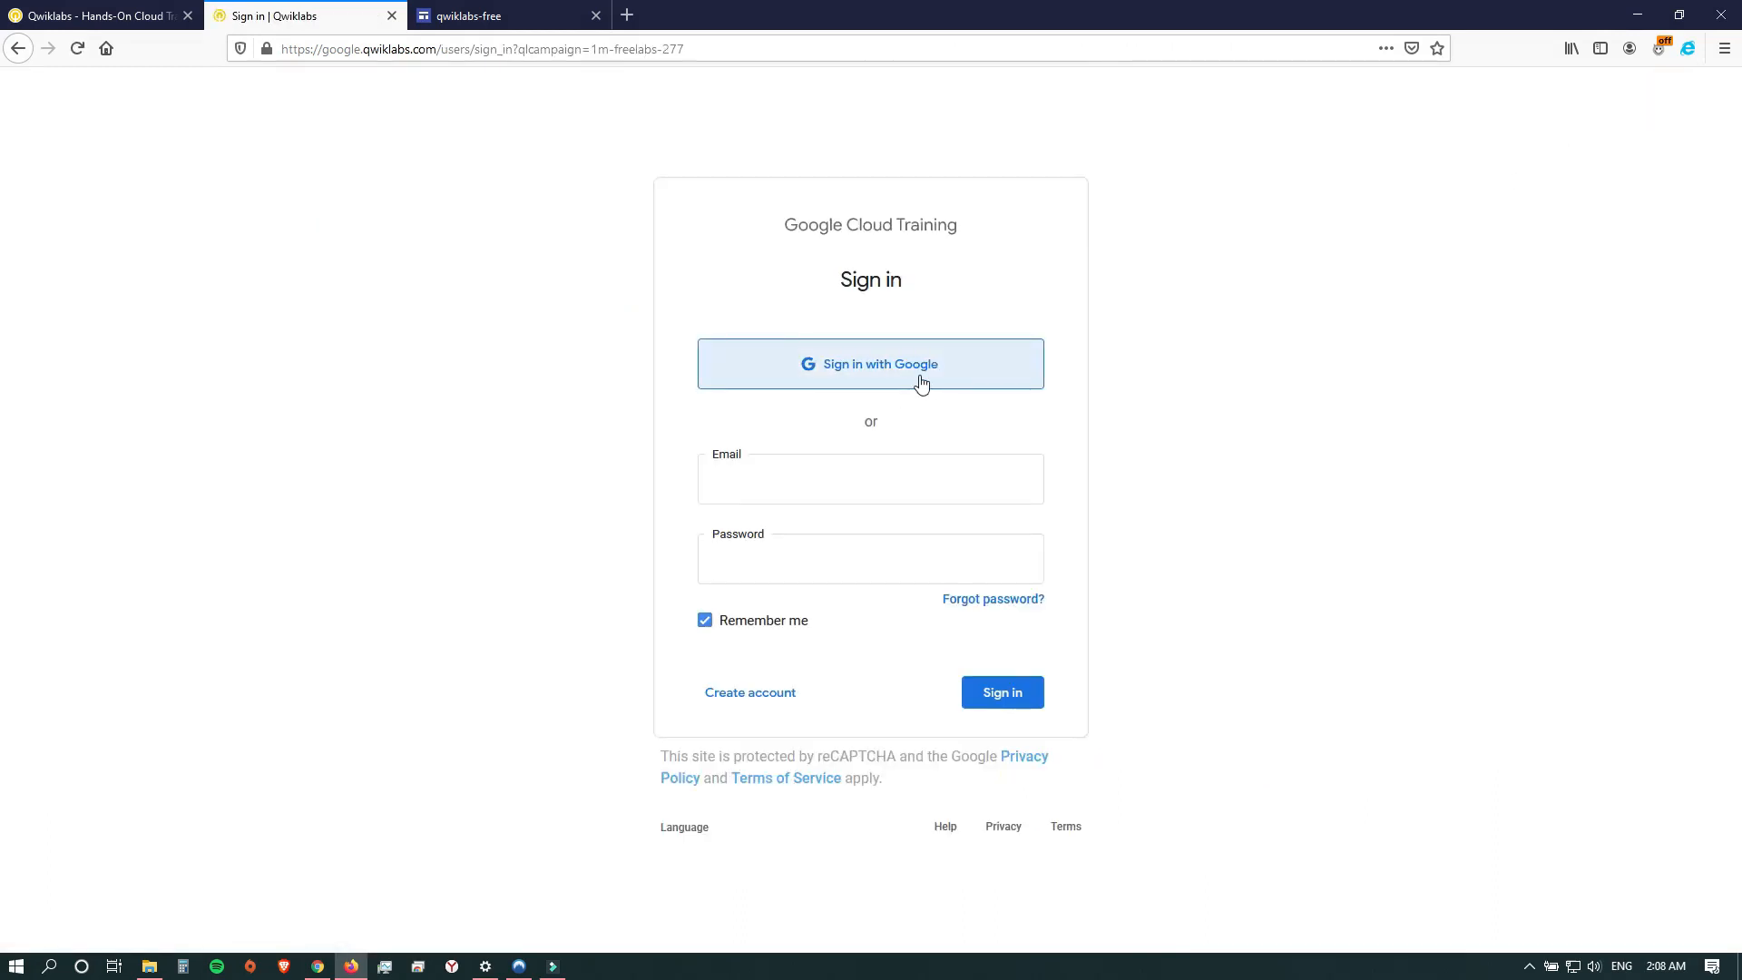
{"action": "left_click", "coordinate": [890, 378]}
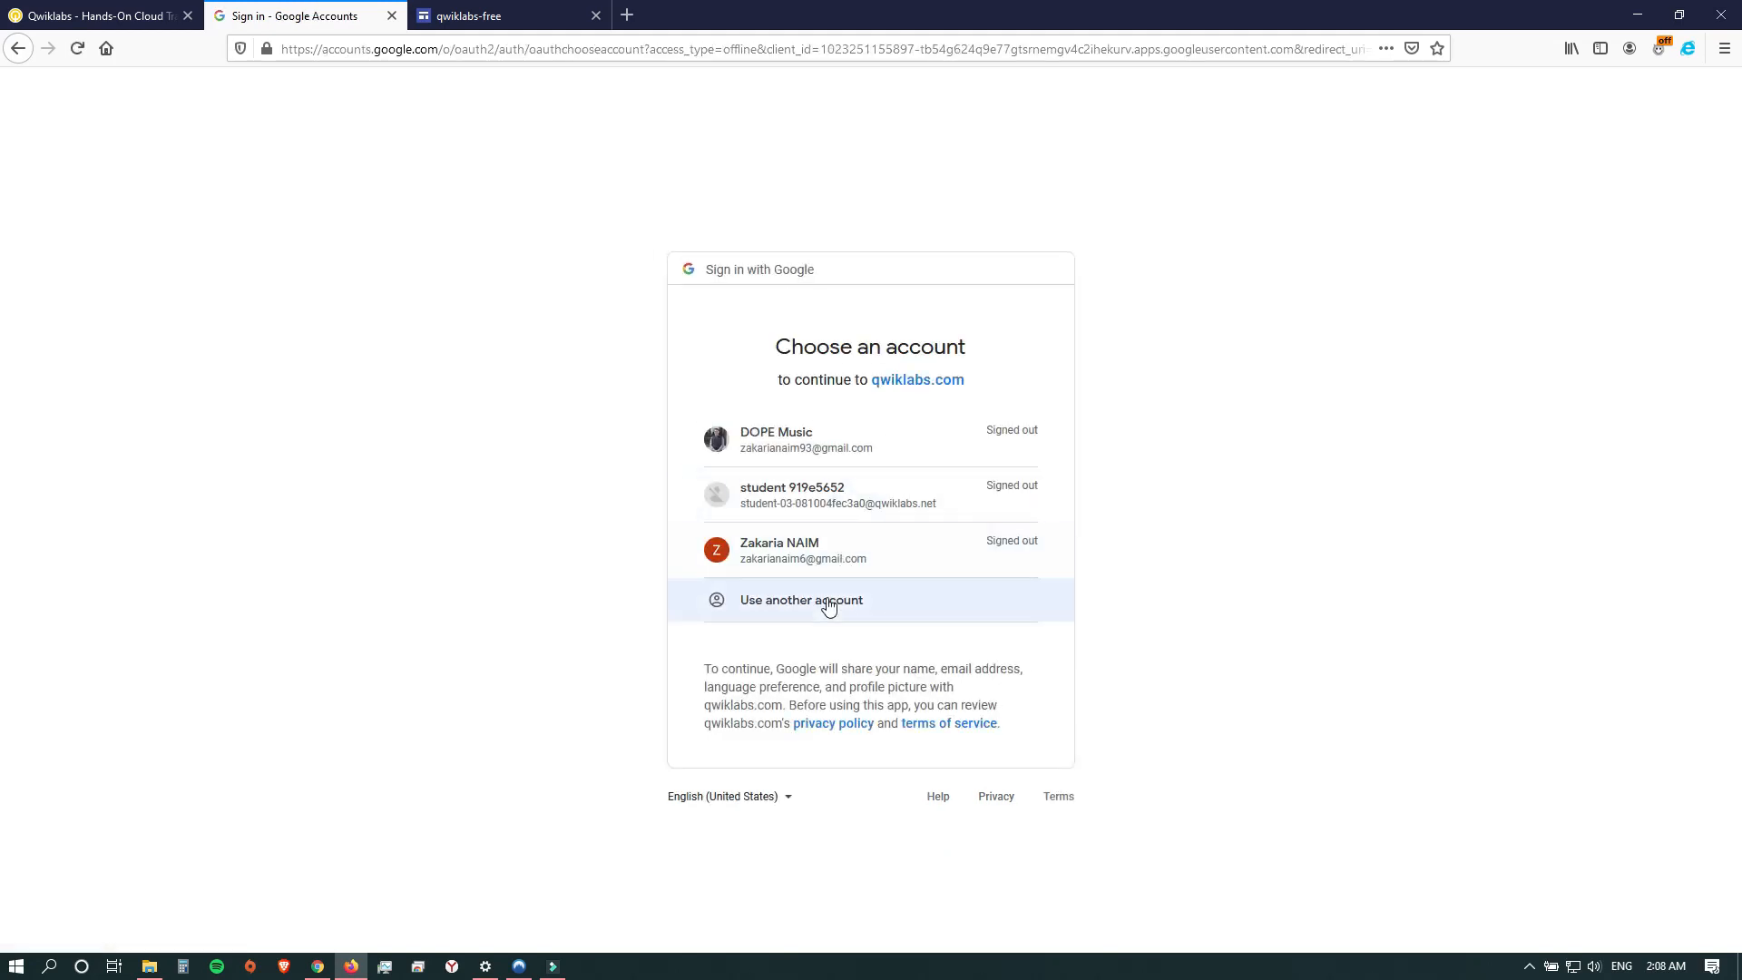
{"action": "left_click", "coordinate": [827, 601]}
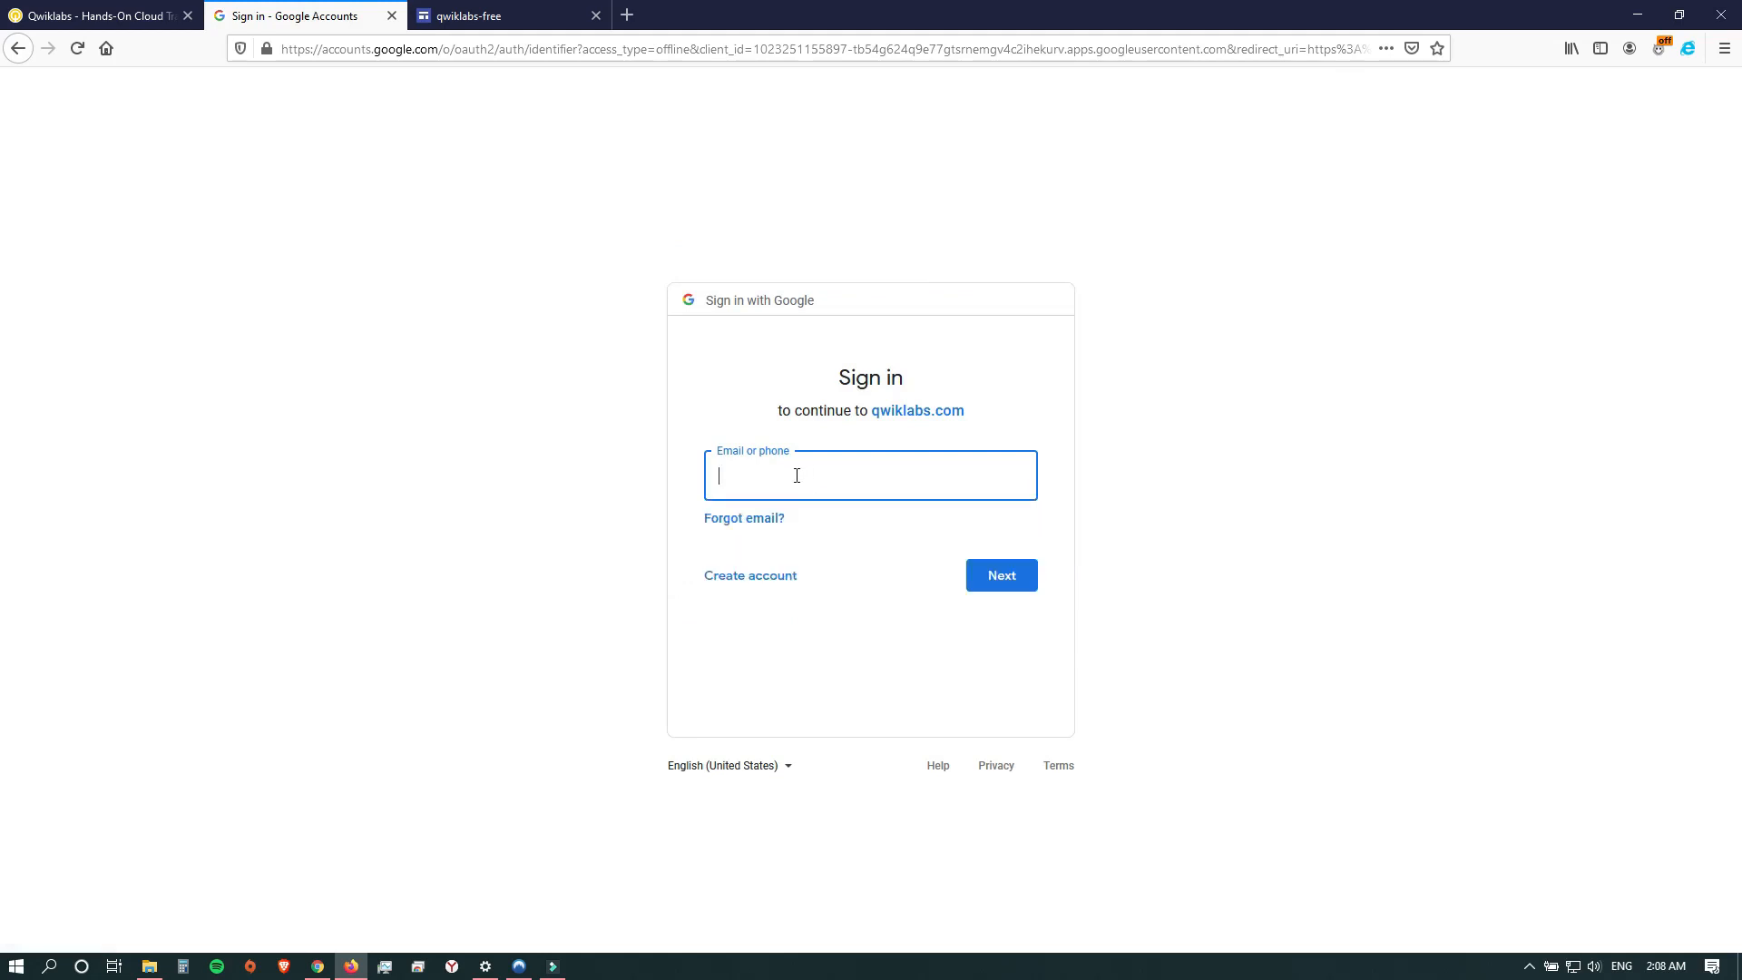
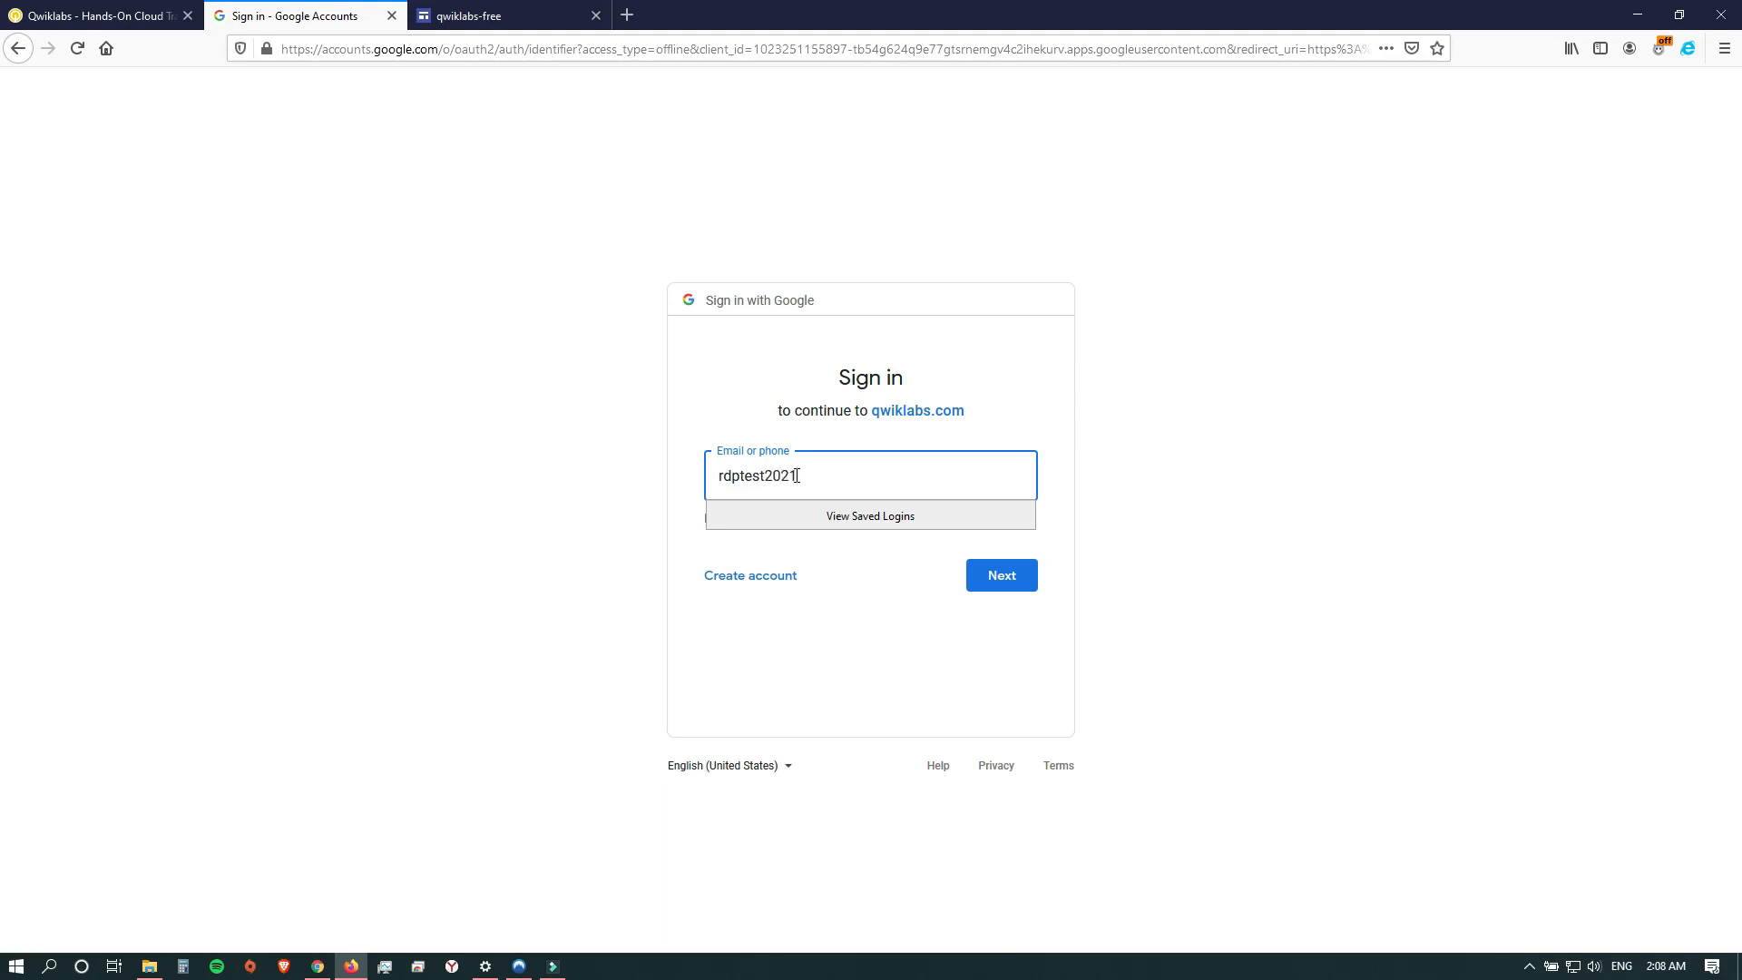
{"action": "left_click", "coordinate": [1018, 586]}
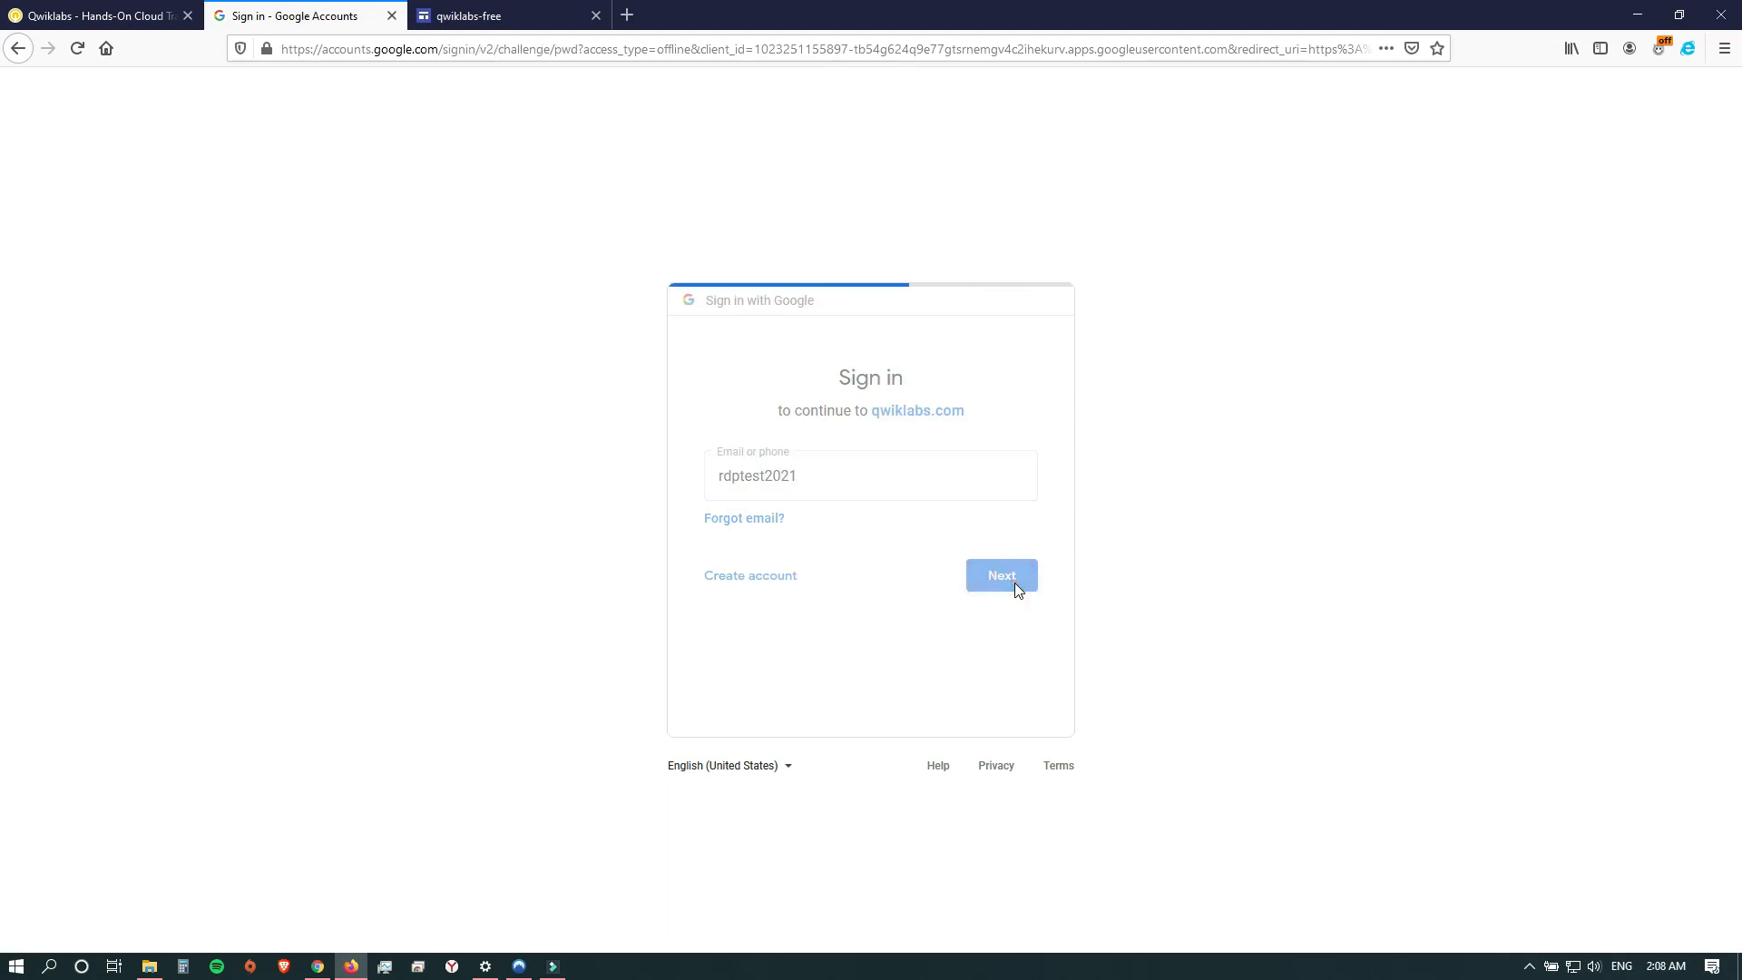
Enter the Google account password to sign in, and decline saving the login in the browser.
{"action": "type", "text": "r"}
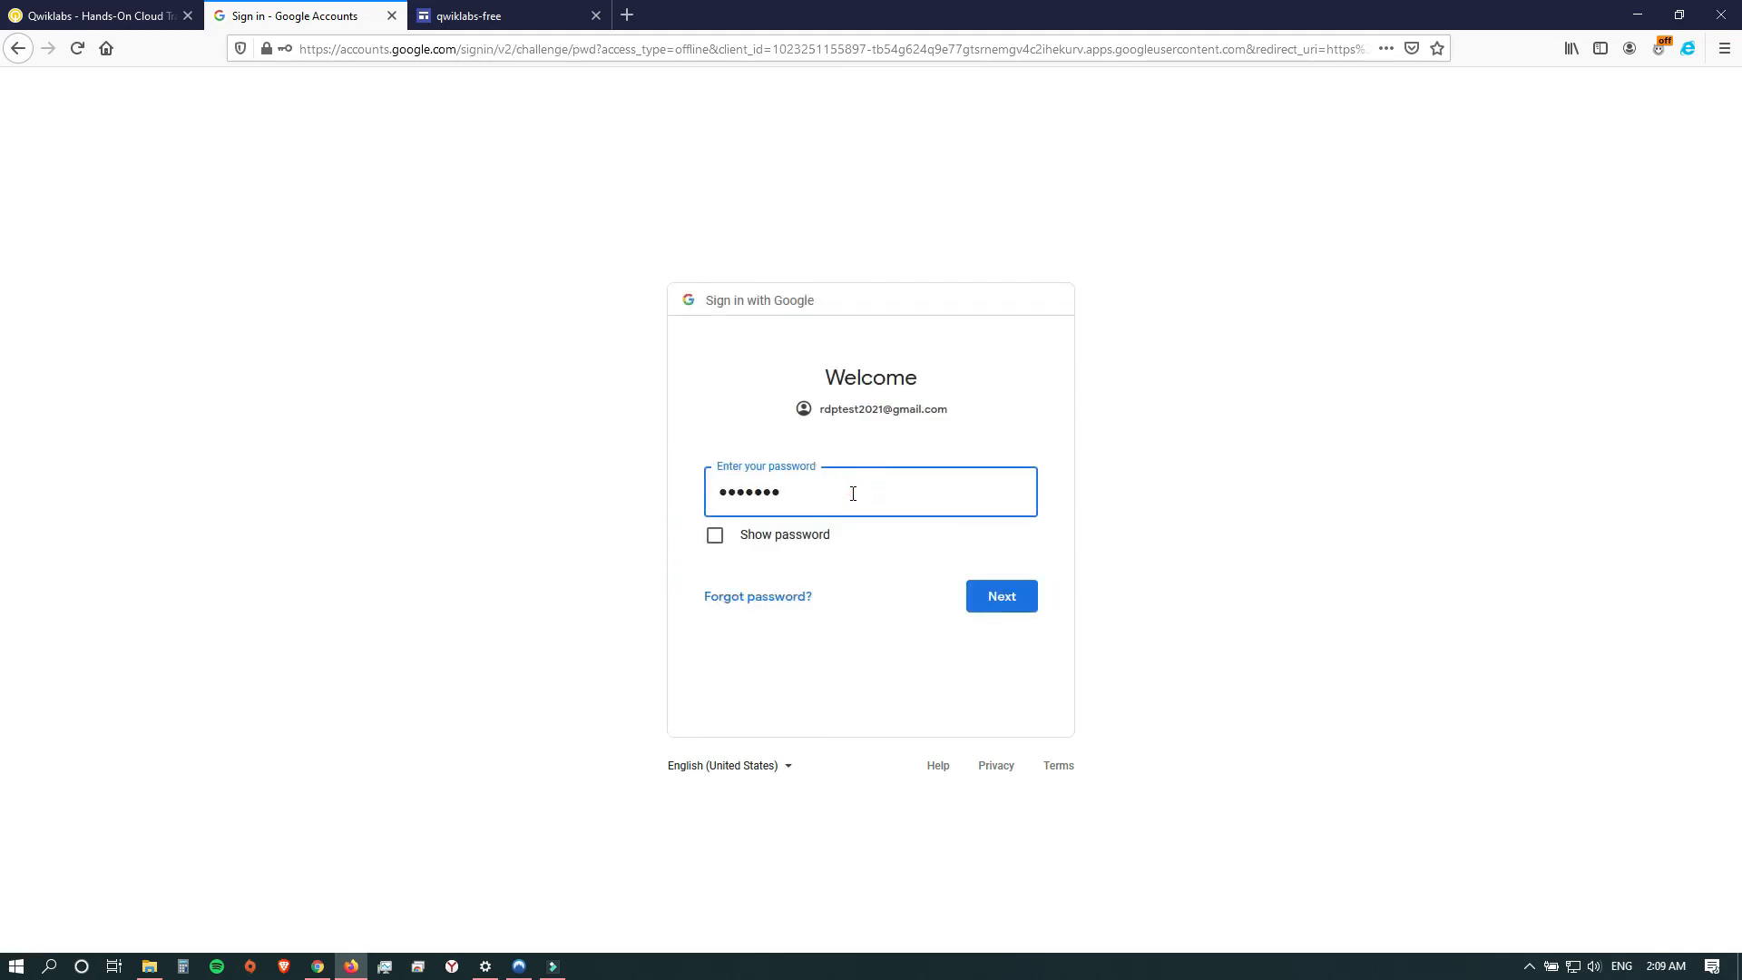
{"action": "key", "text": "Return"}
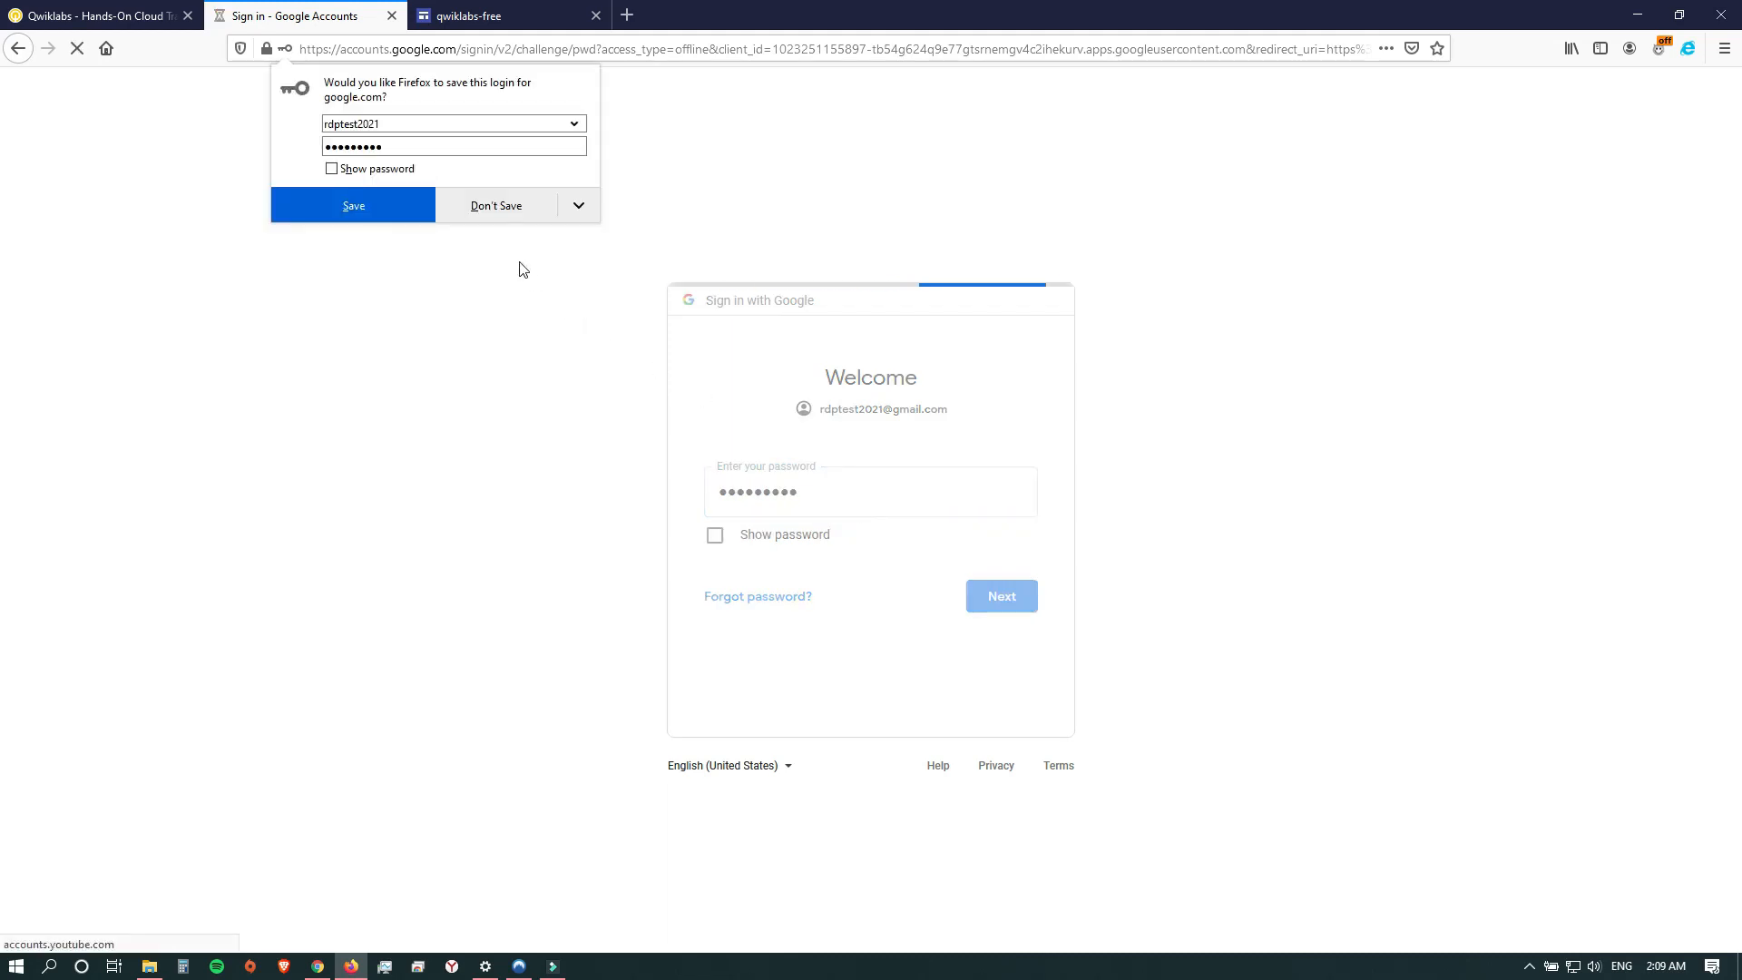
{"action": "left_click", "coordinate": [499, 210]}
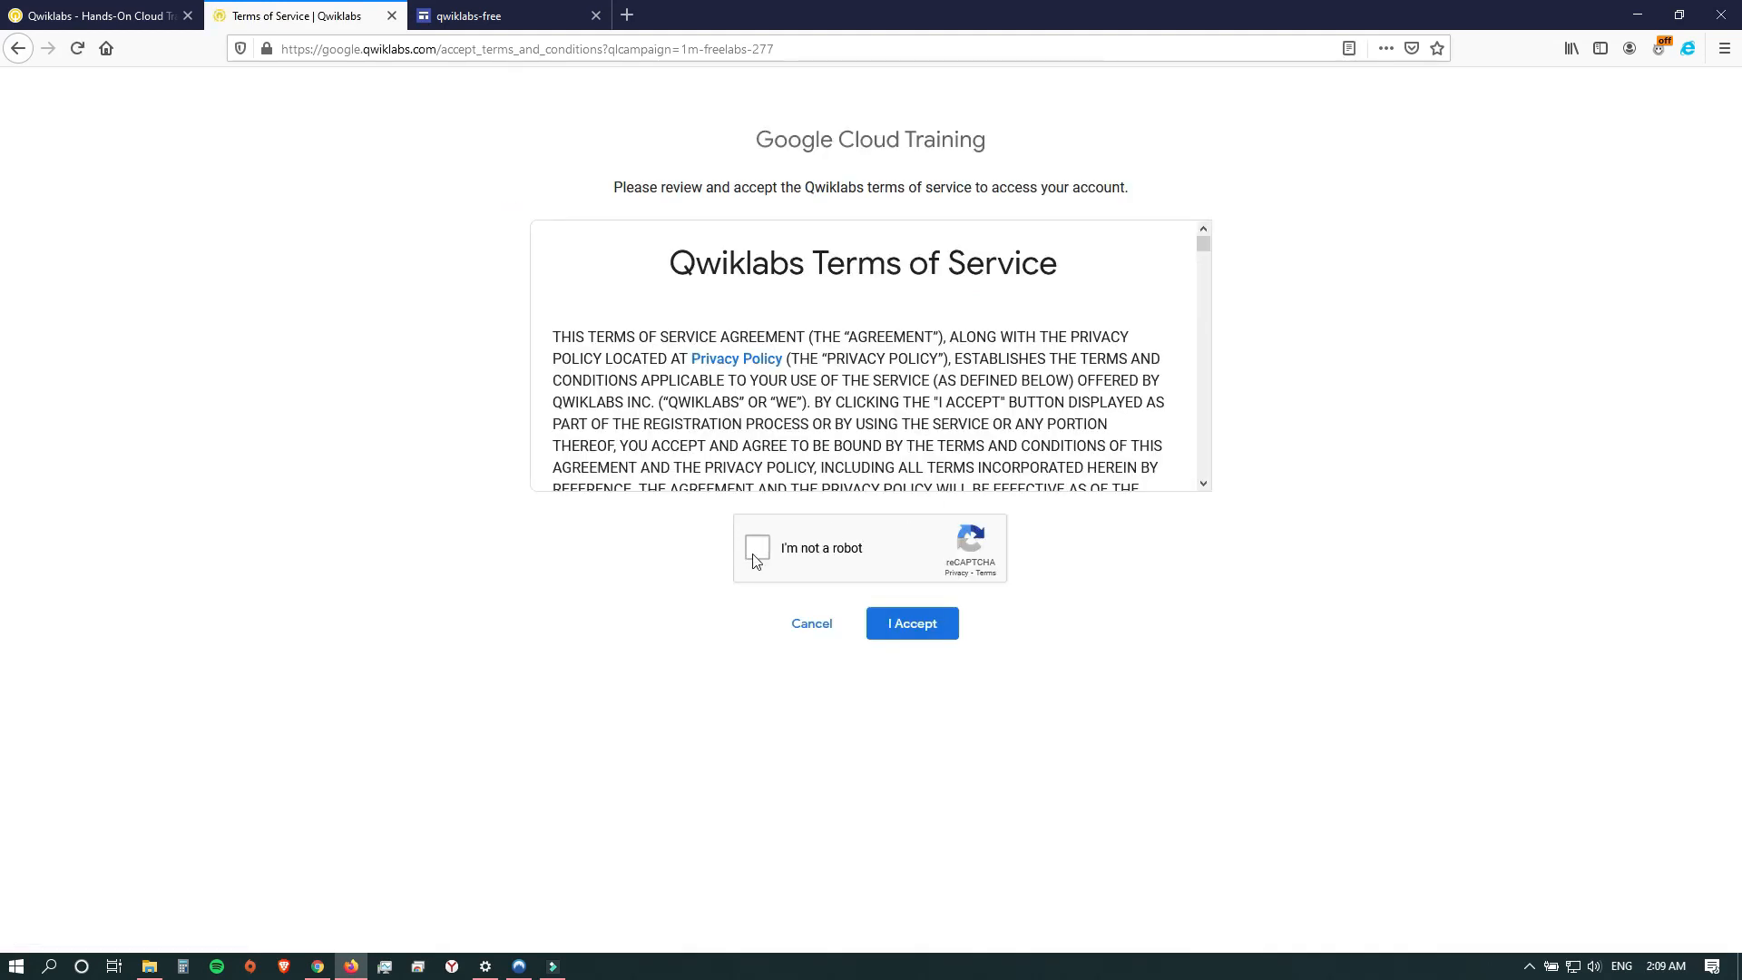
Start the reCAPTCHA on the Terms of Service page and solve the first challenge by selecting all squares with crosswalks.
{"action": "left_click", "coordinate": [763, 554]}
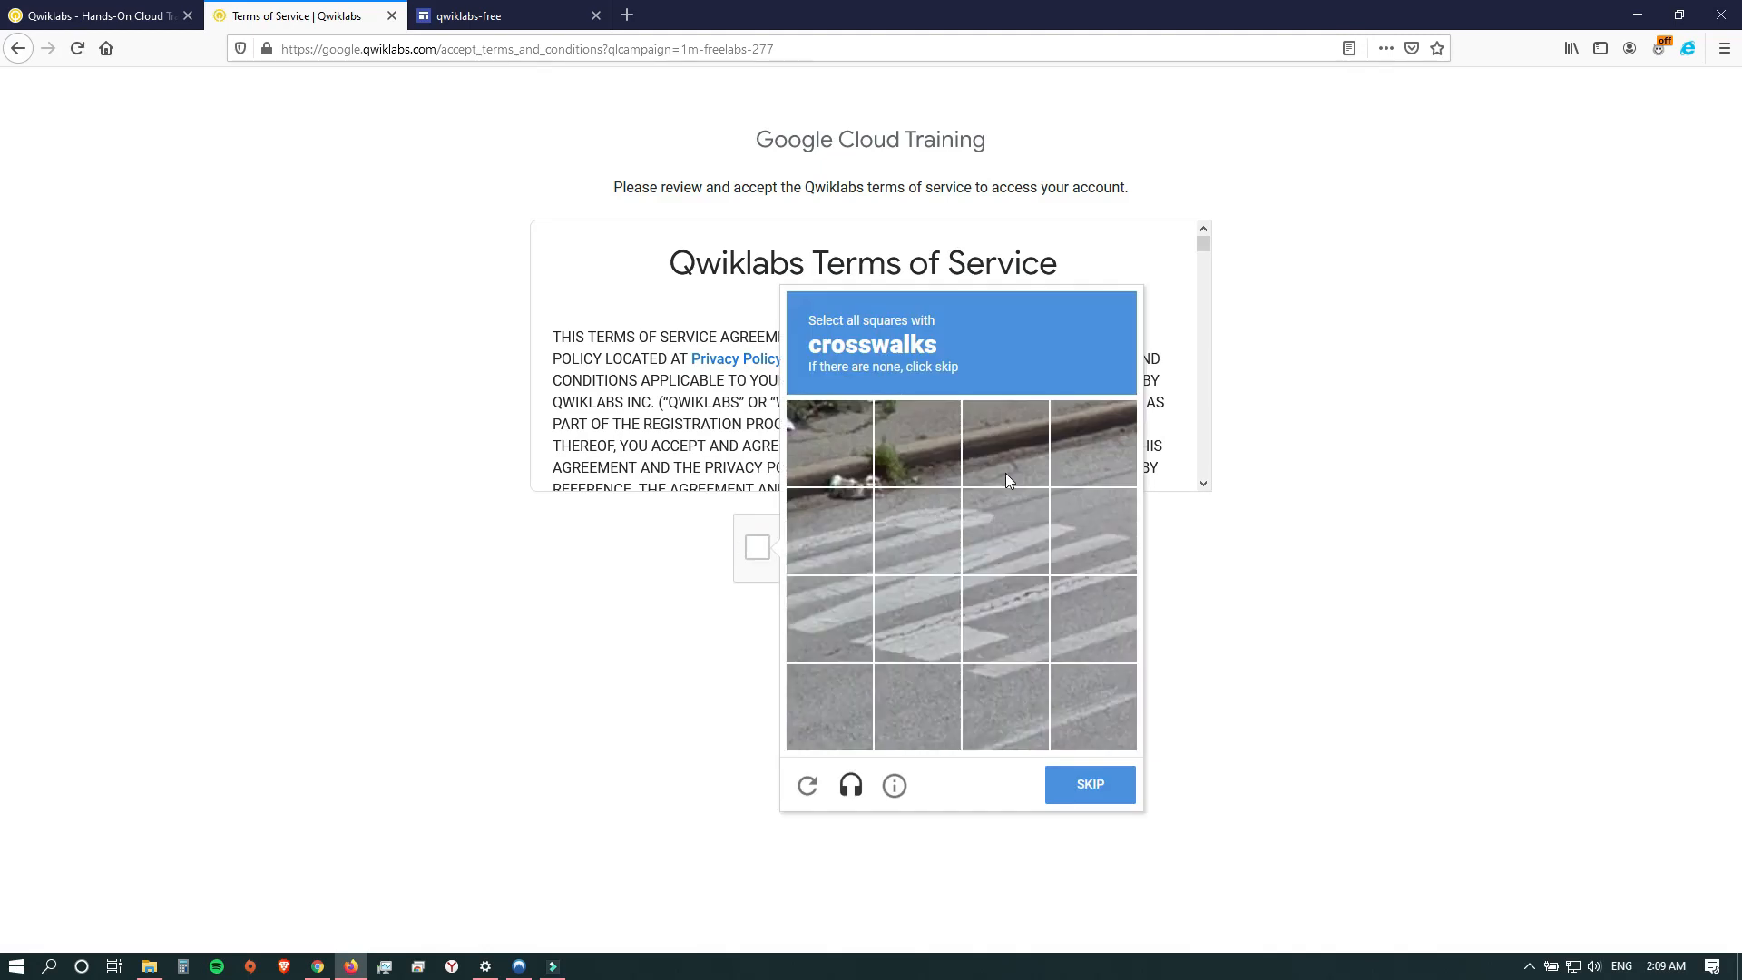
{"action": "left_click", "coordinate": [848, 522]}
{"action": "left_click", "coordinate": [922, 533]}
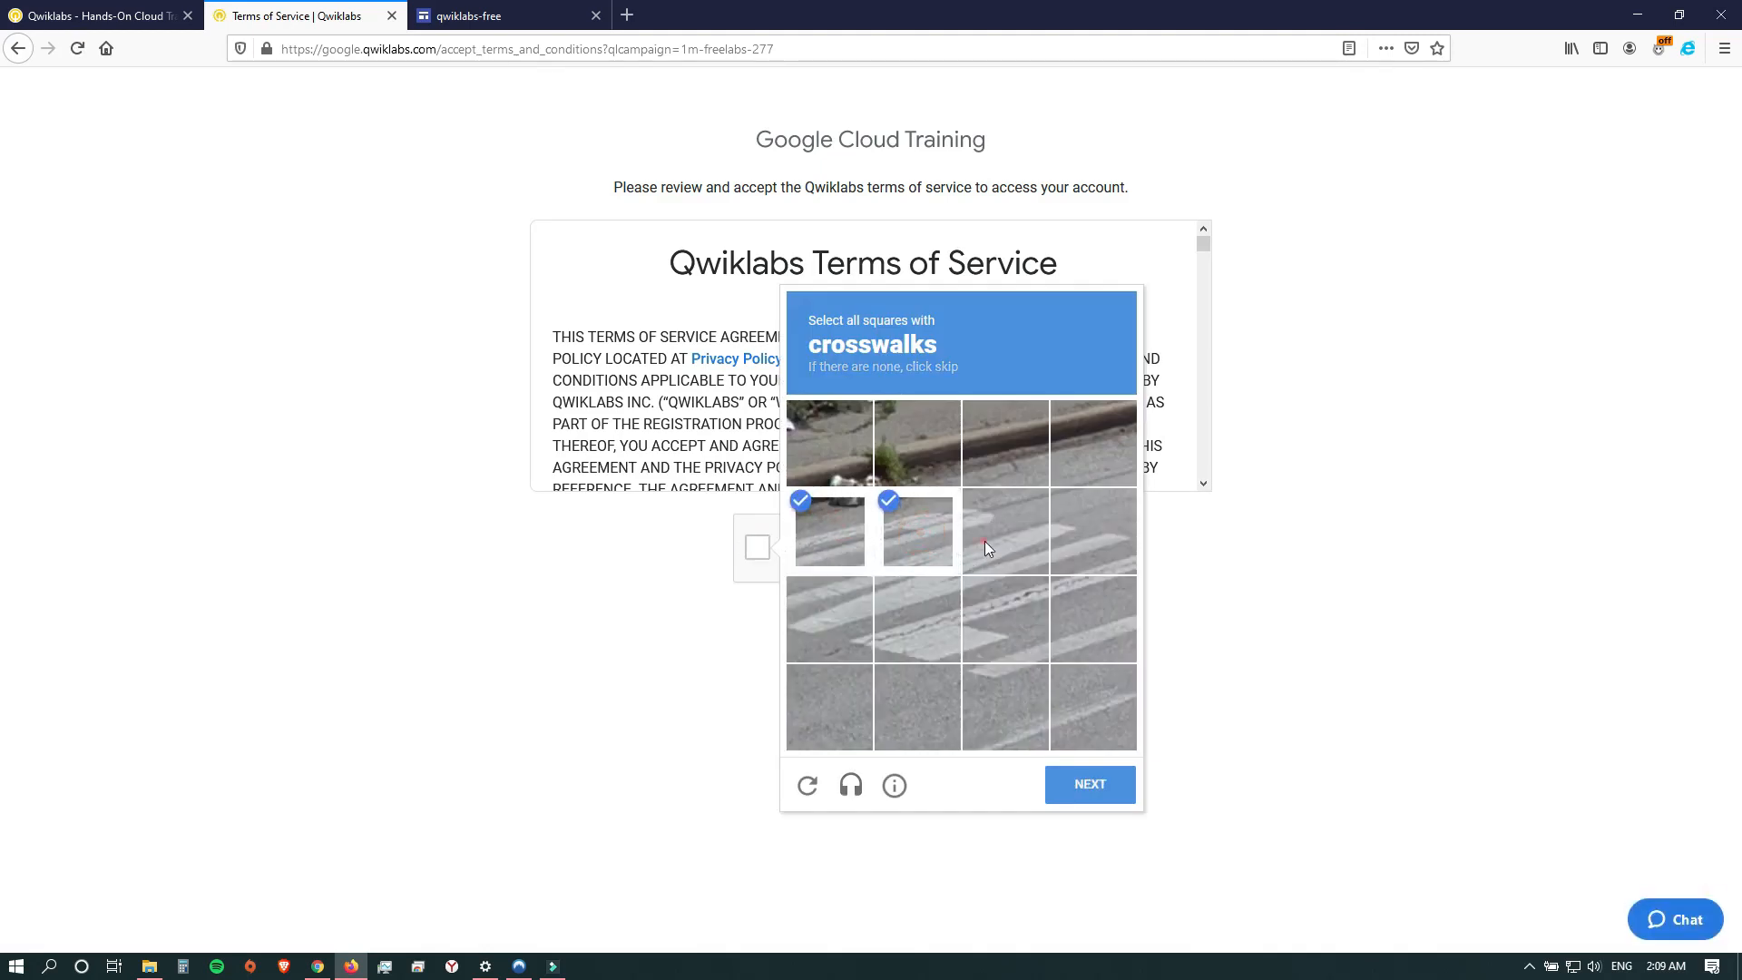
{"action": "left_click", "coordinate": [989, 542]}
{"action": "left_click", "coordinate": [1109, 550]}
{"action": "left_click", "coordinate": [1001, 618]}
{"action": "left_click", "coordinate": [902, 617]}
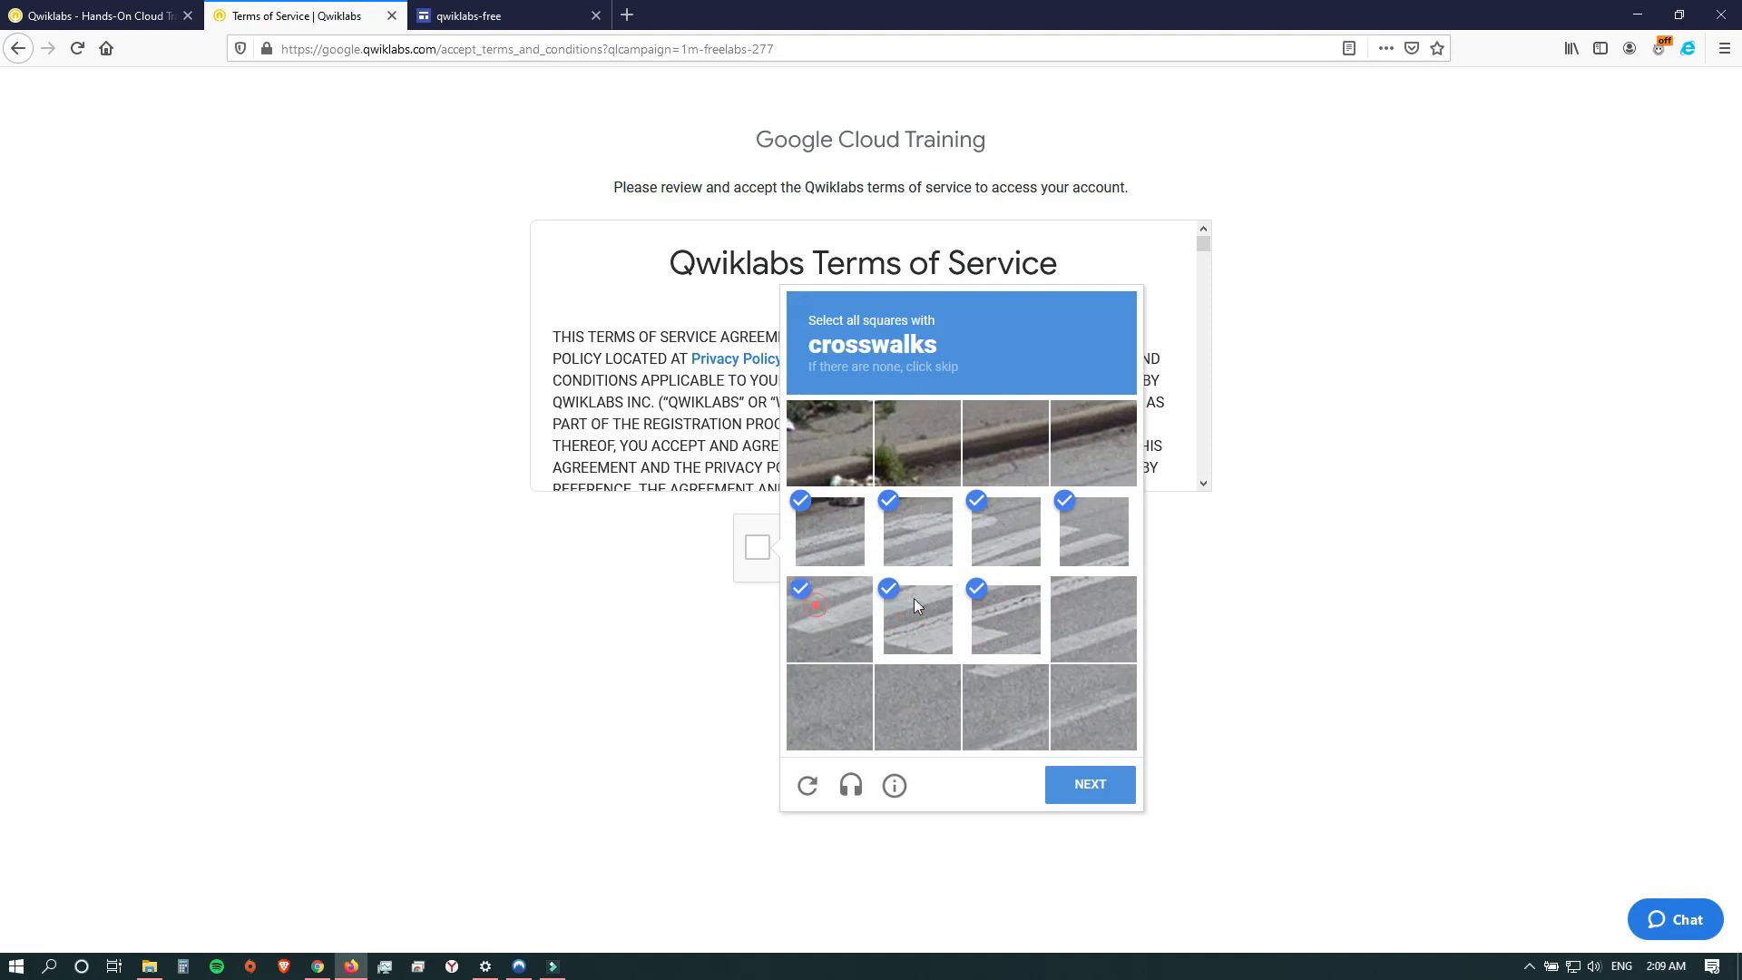
{"action": "left_click", "coordinate": [830, 612]}
{"action": "left_click", "coordinate": [1092, 616]}
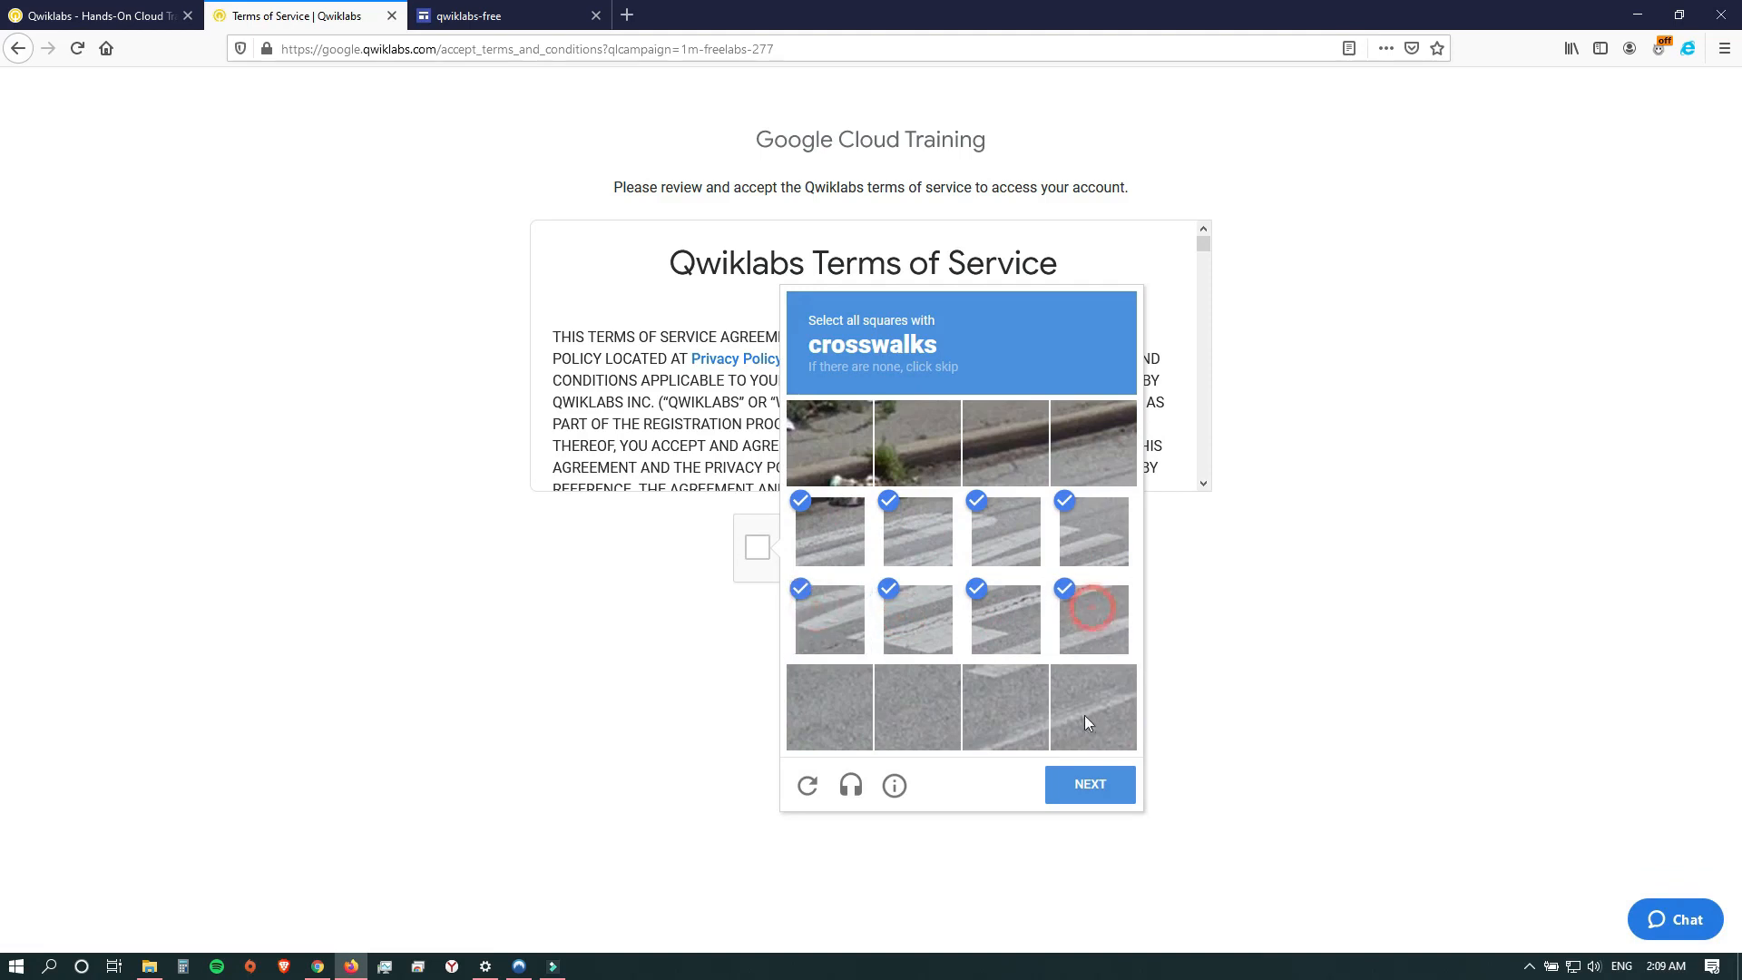
{"action": "left_click", "coordinate": [1103, 793]}
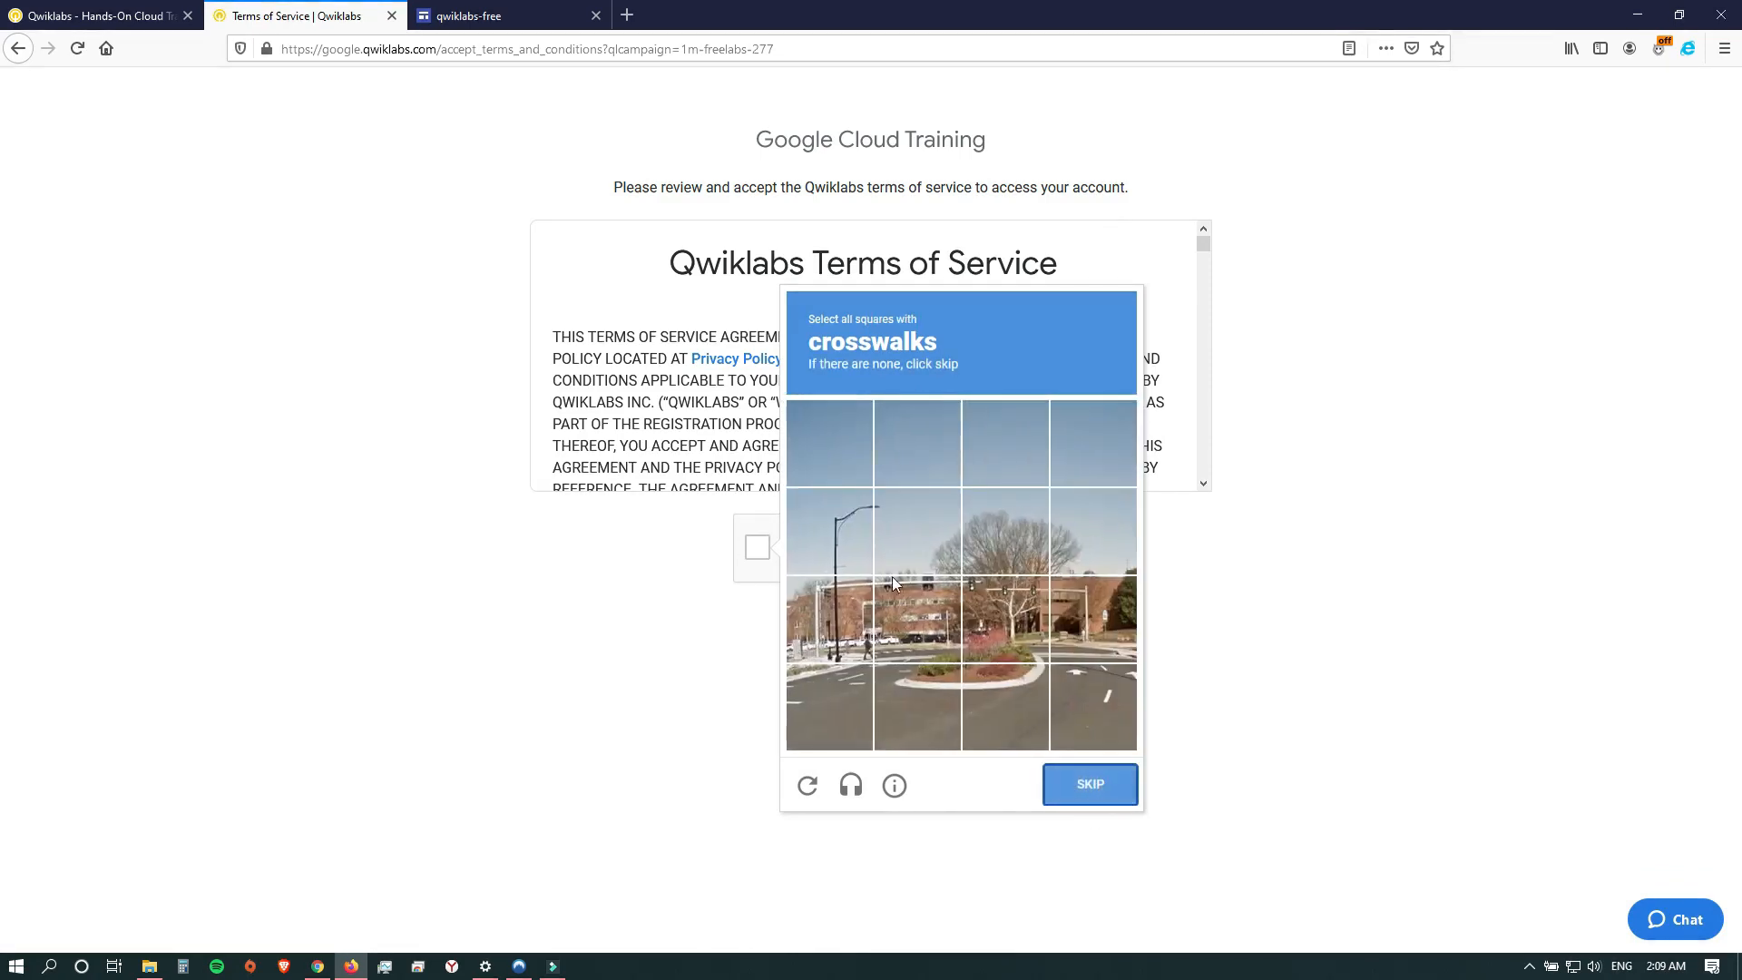
Solve the second crosswalk challenge and accept the Qwiklabs Terms of Service.
{"action": "left_click", "coordinate": [898, 653]}
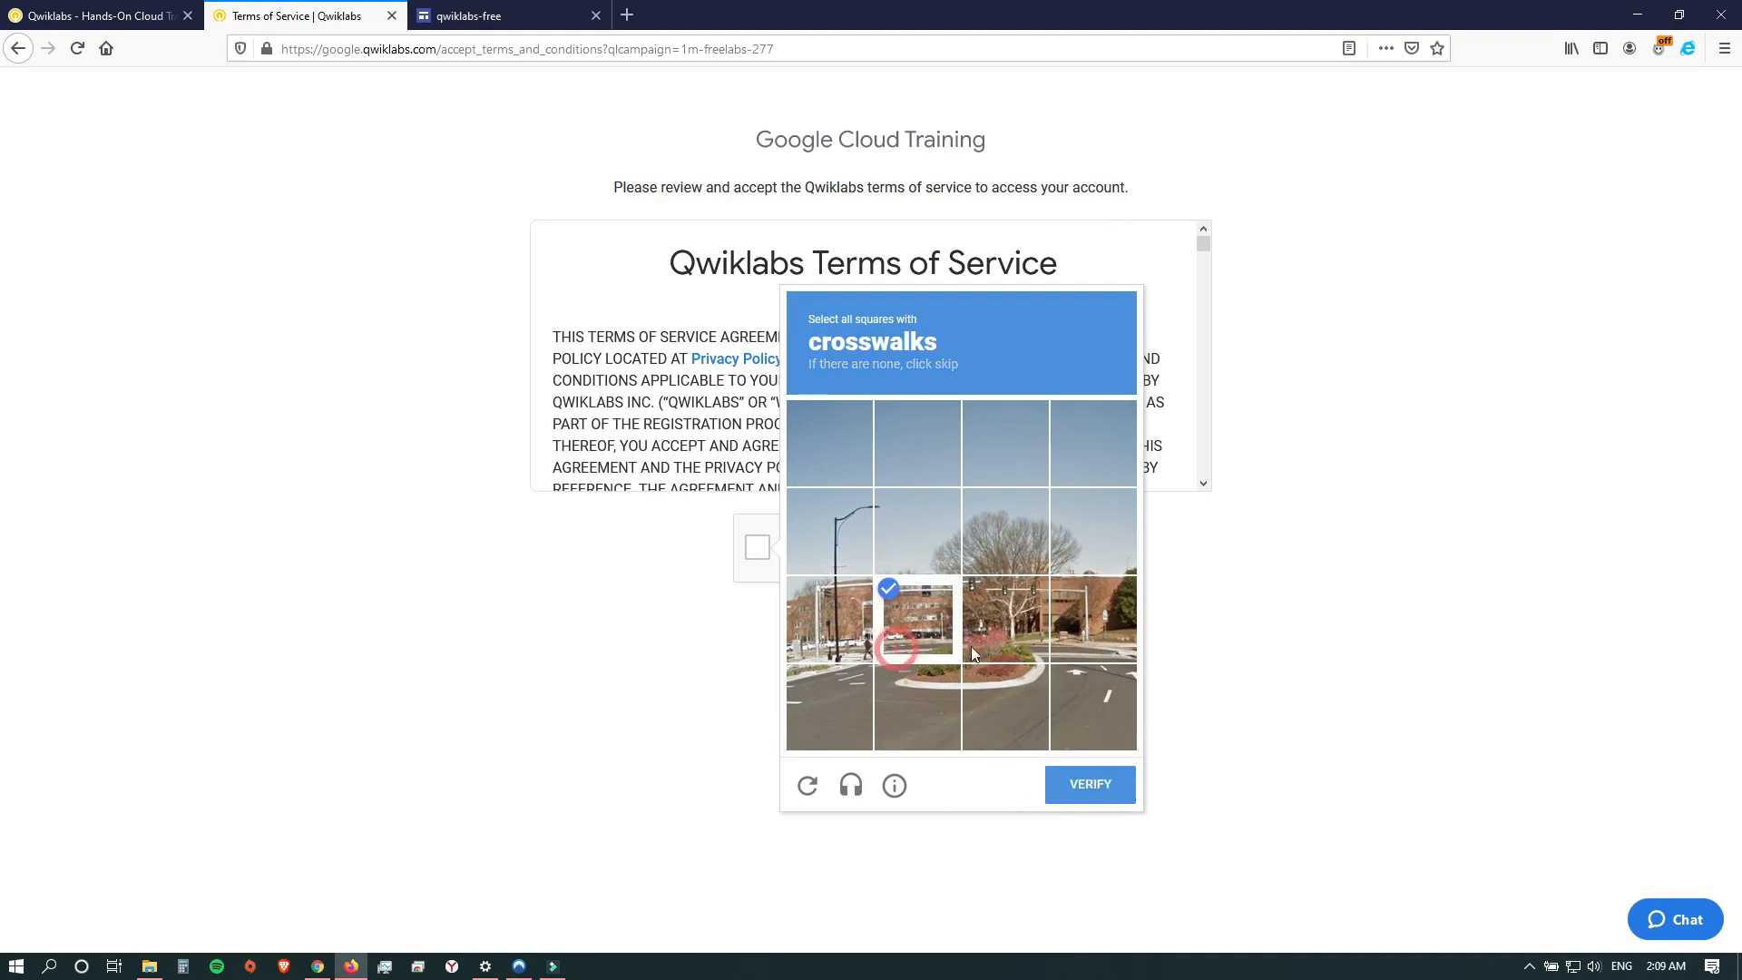
{"action": "left_click", "coordinate": [1091, 791]}
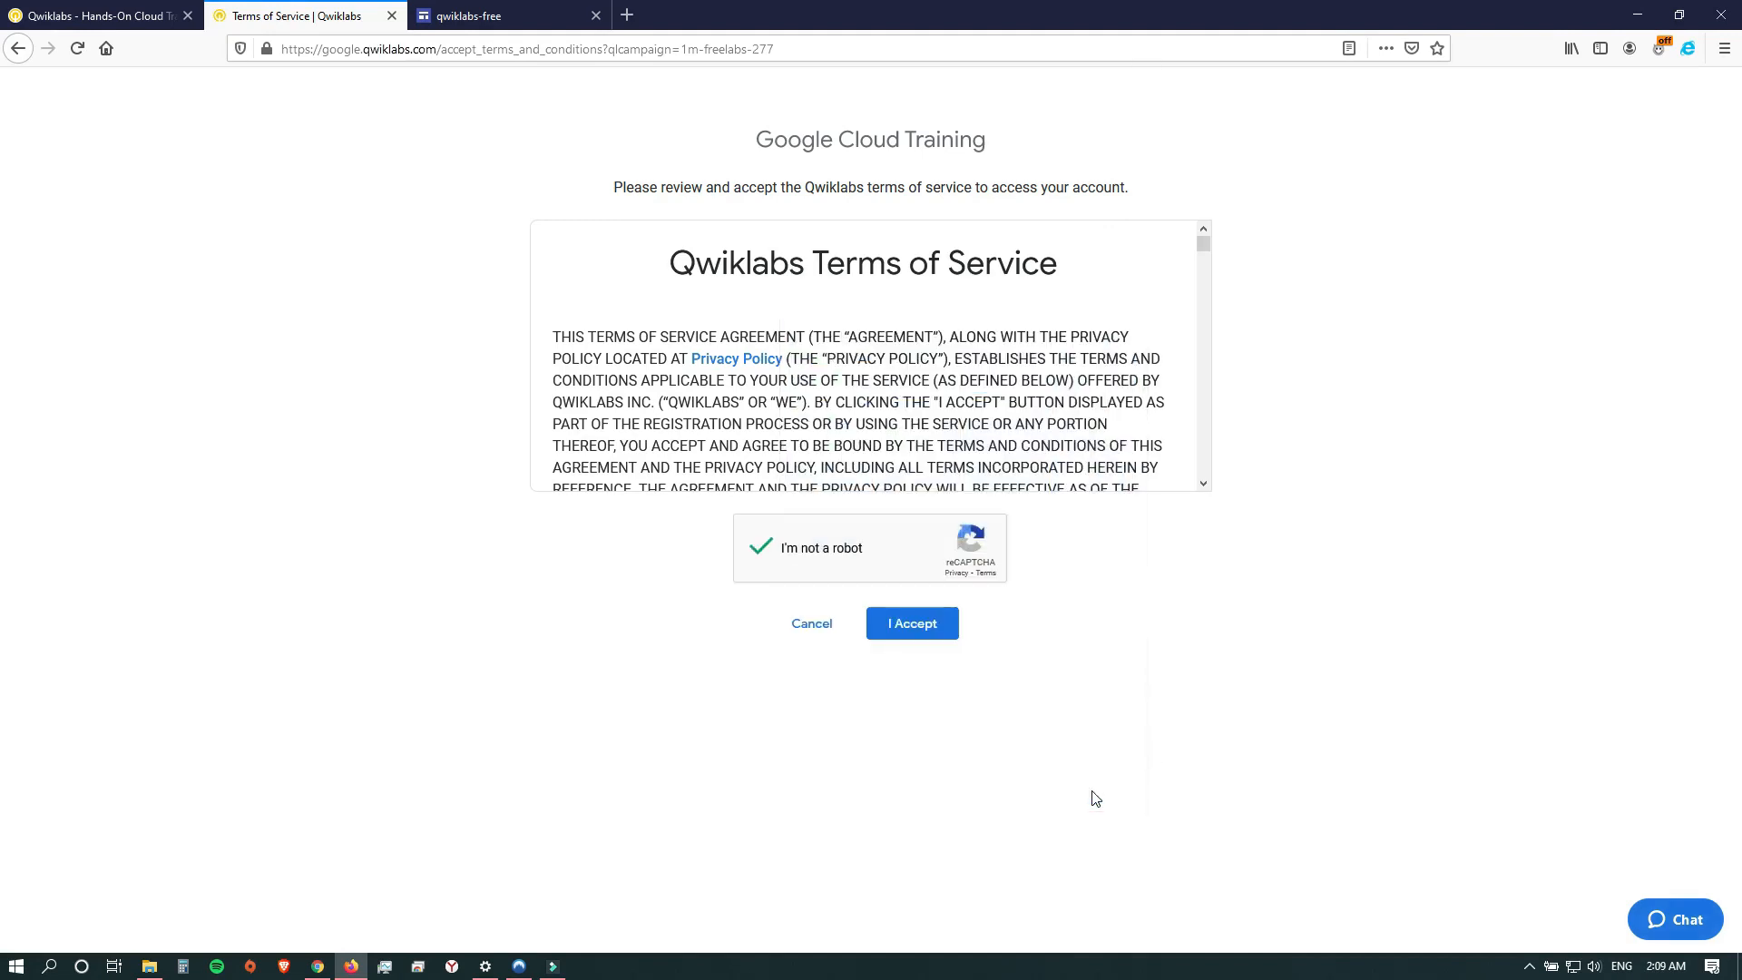
{"action": "left_click", "coordinate": [915, 638]}
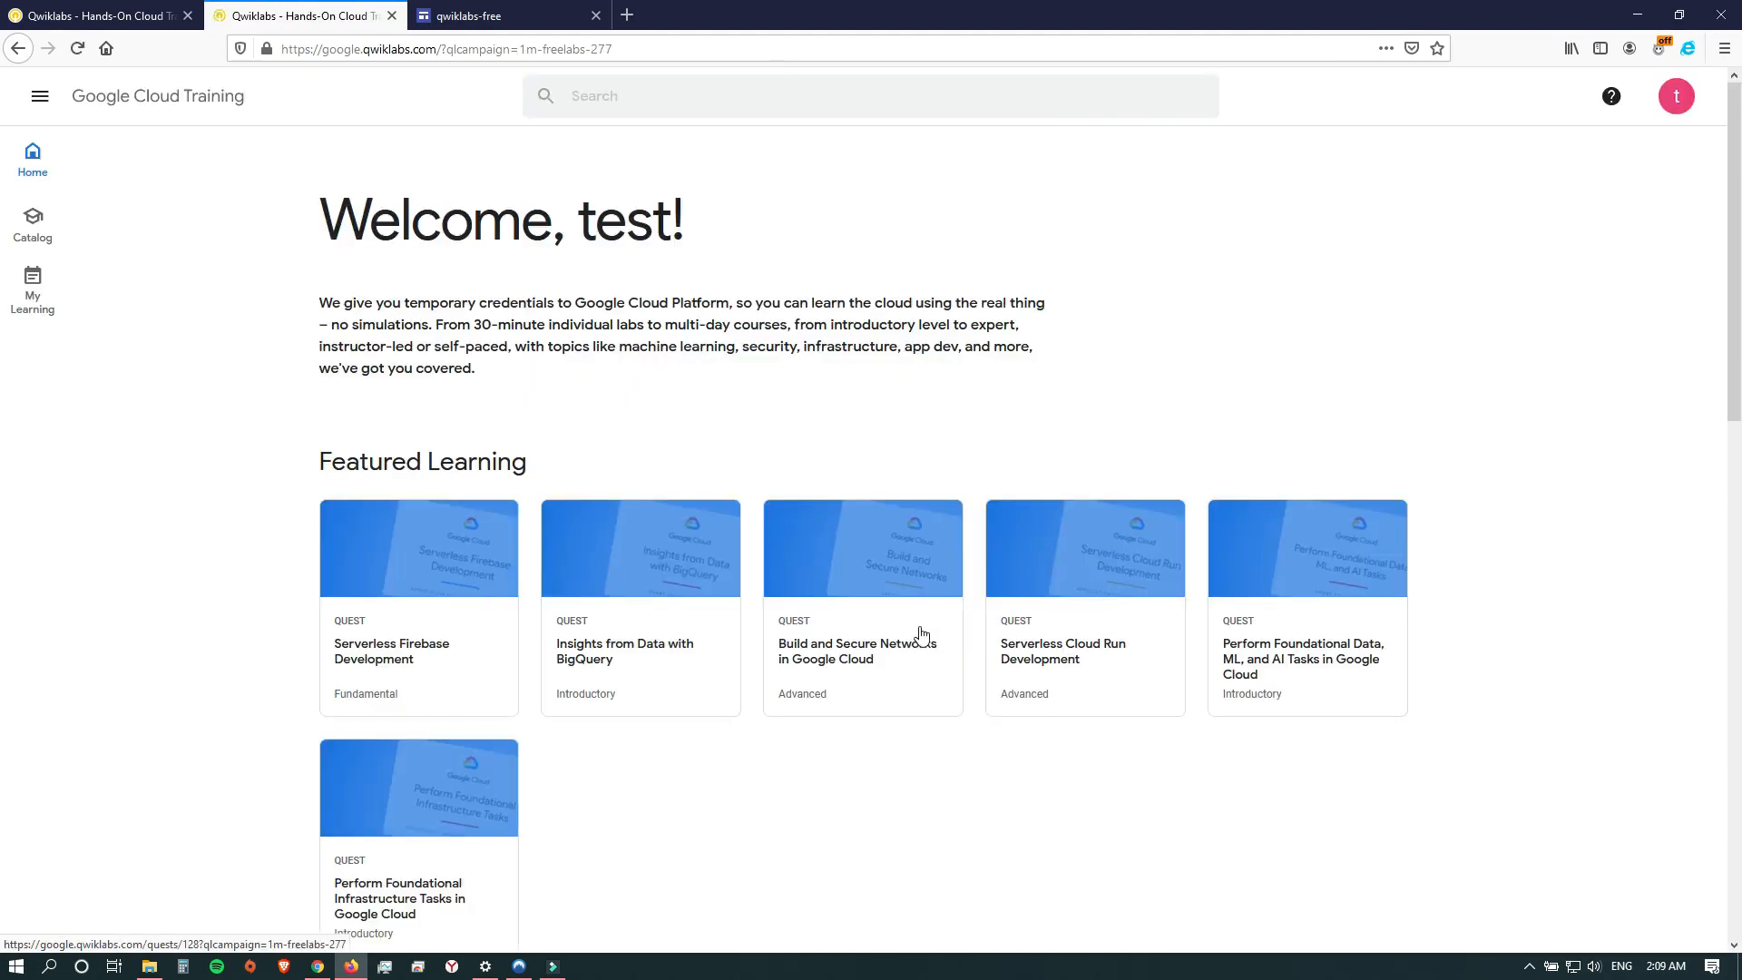
Check the credits available in the account profile.
{"action": "left_click", "coordinate": [1675, 98]}
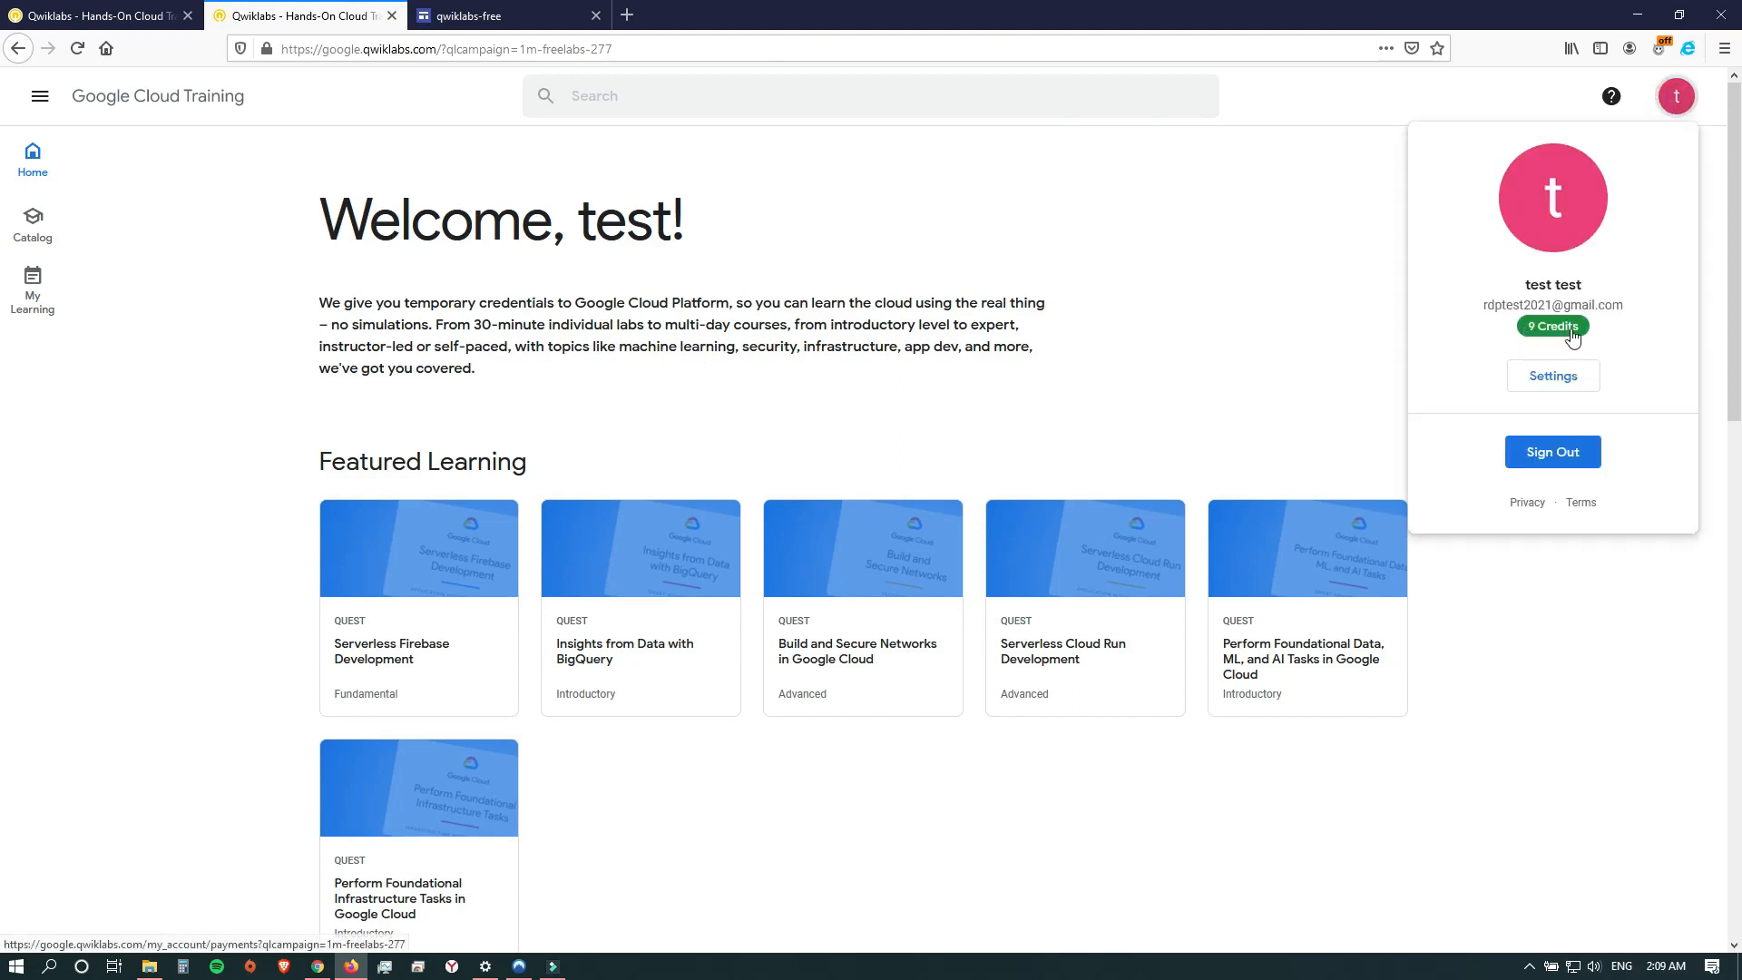
{"action": "left_click", "coordinate": [1304, 334]}
Reload the main Qwiklabs site, sign in there with Google, and go to the What's Hot labs.
{"action": "left_click", "coordinate": [91, 27]}
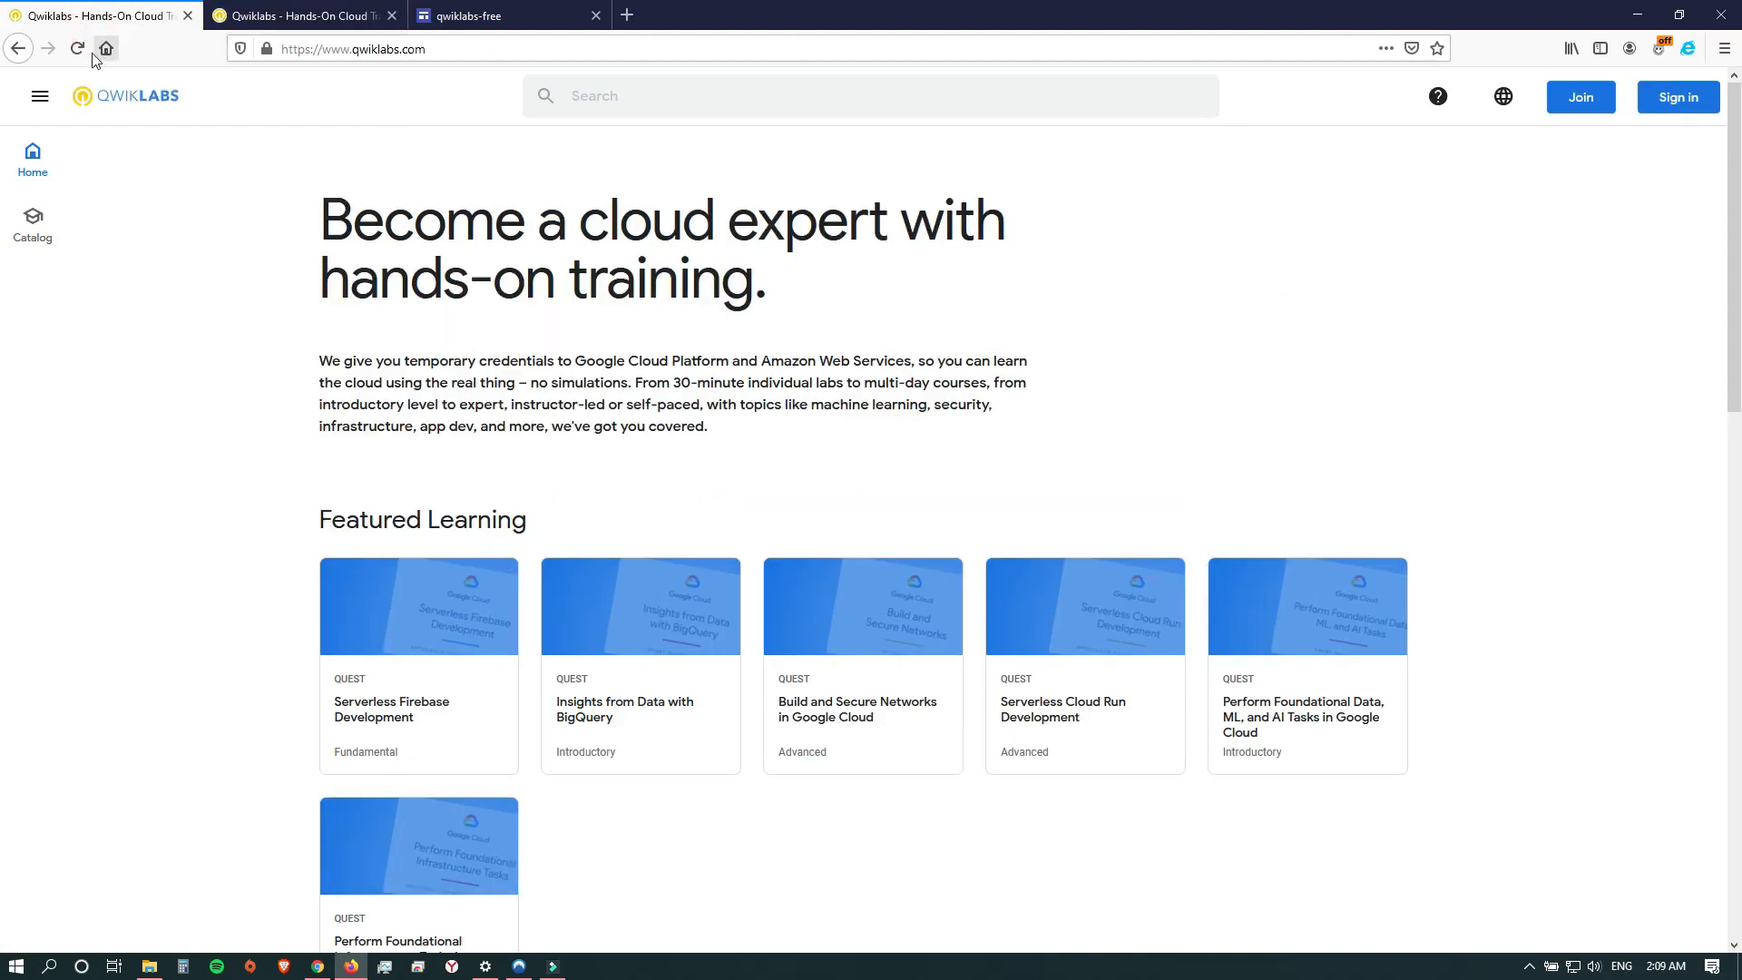
{"action": "left_click", "coordinate": [80, 50]}
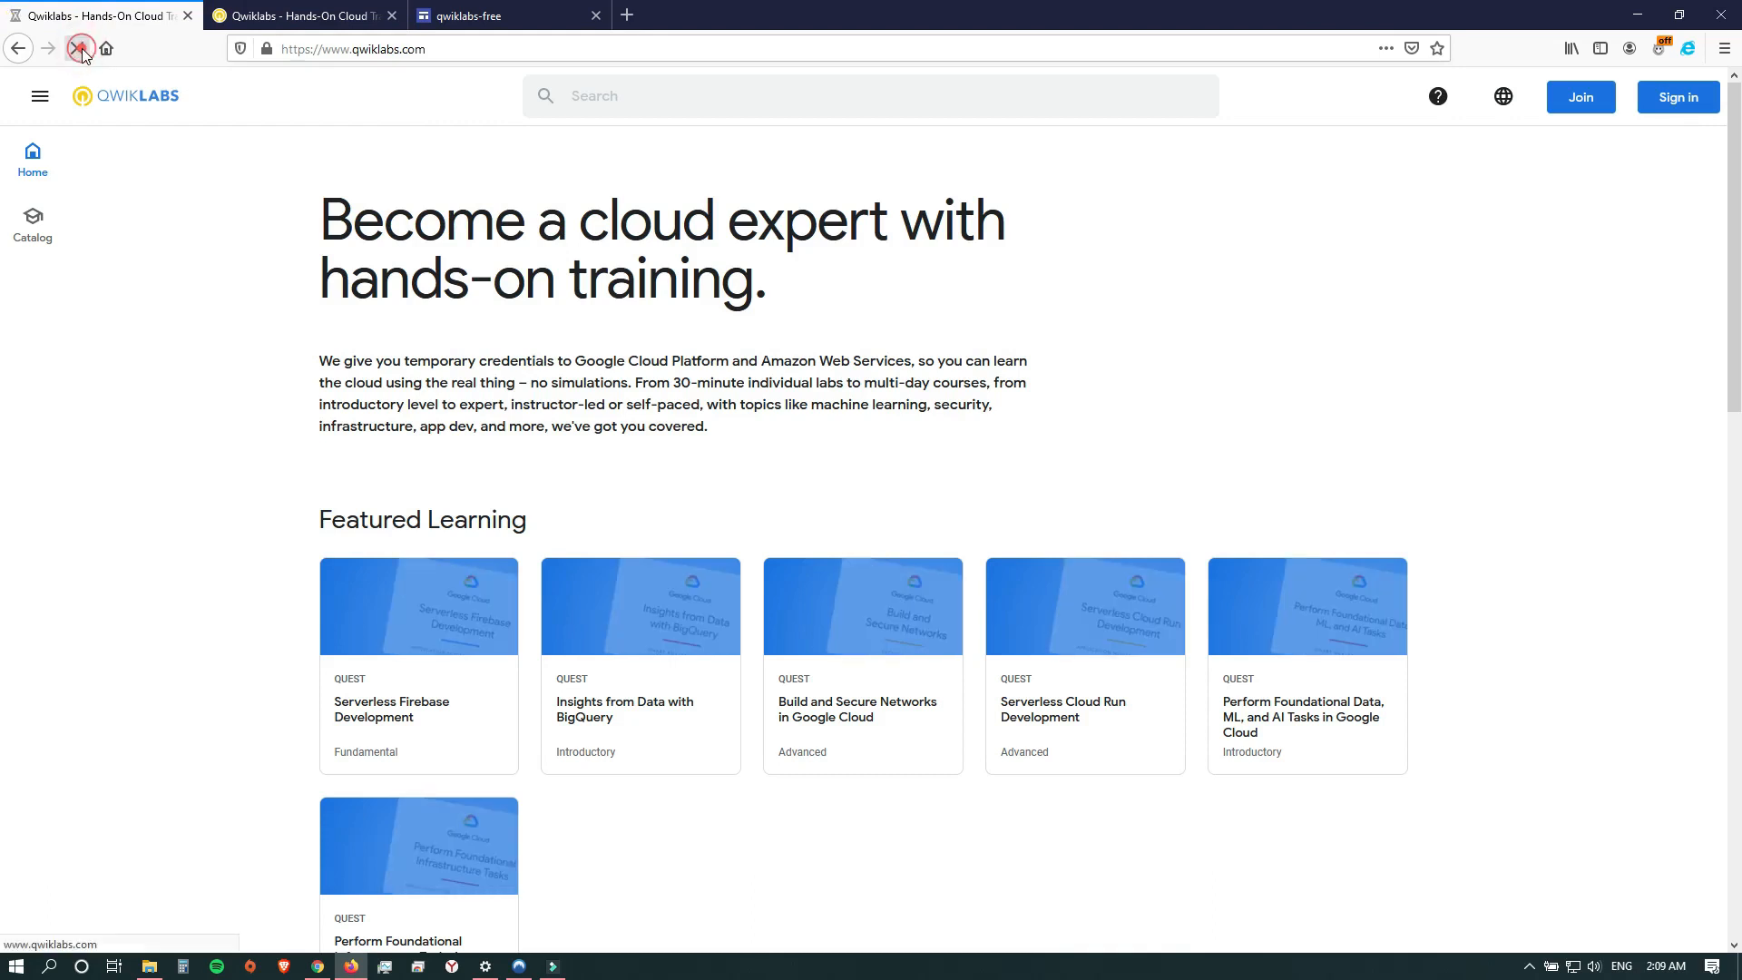
{"action": "left_click", "coordinate": [1681, 97]}
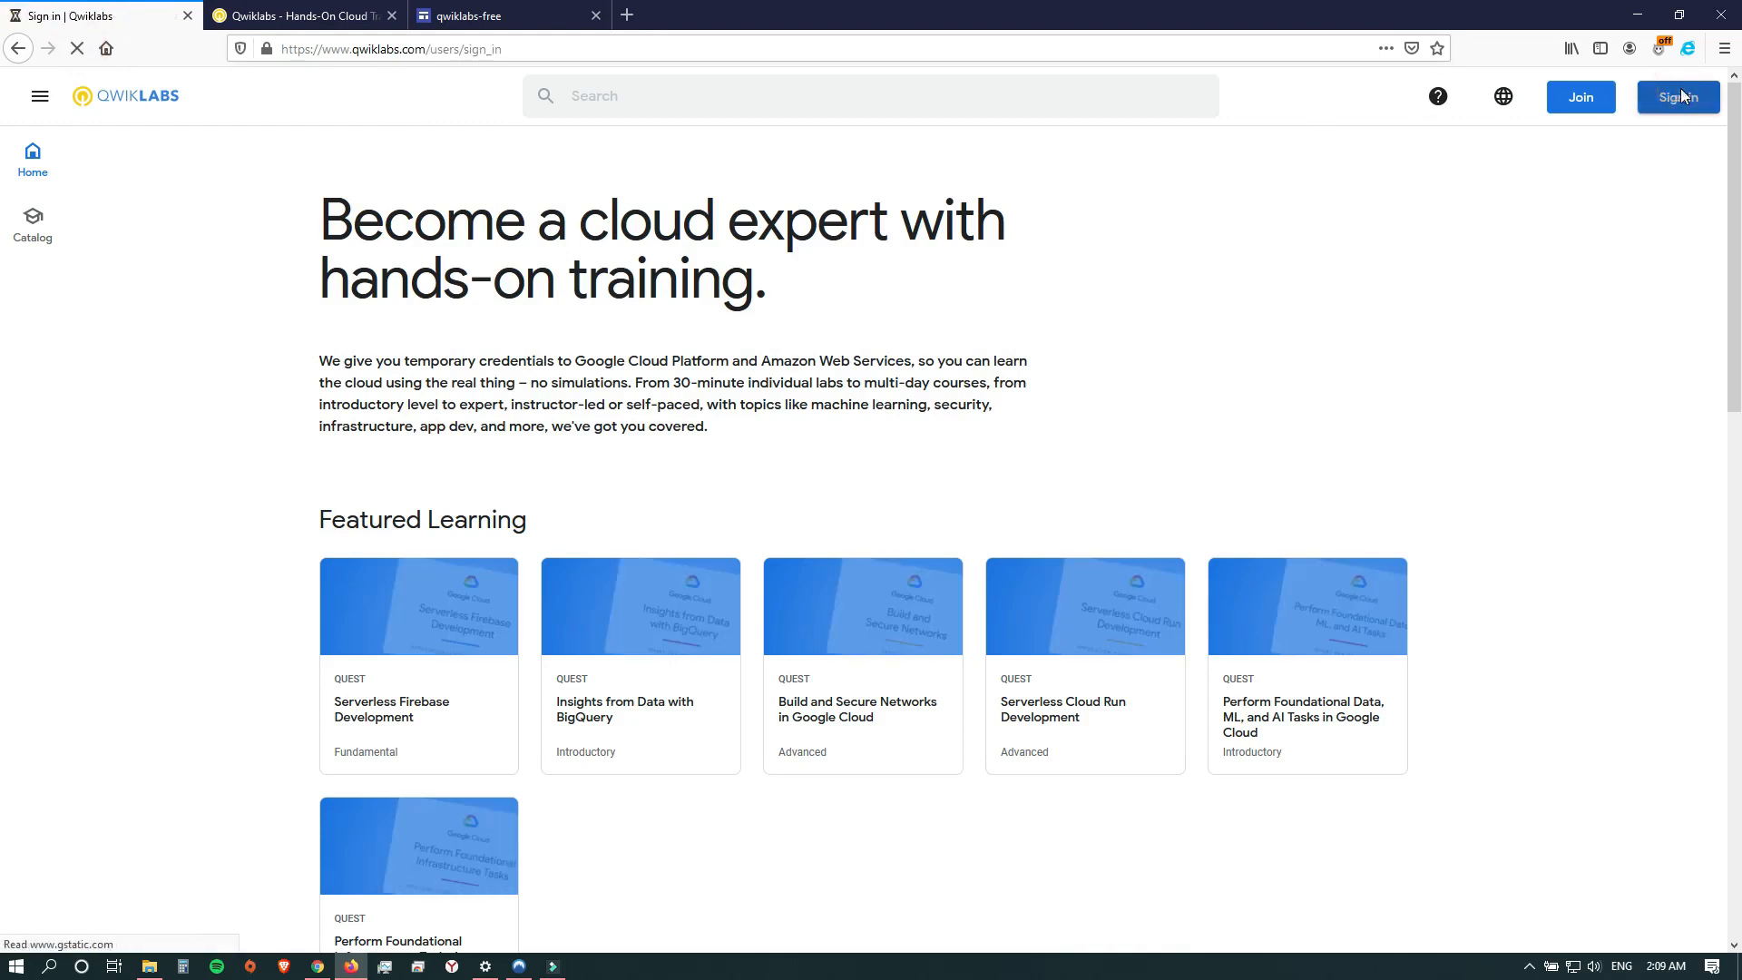
{"action": "left_click", "coordinate": [924, 379]}
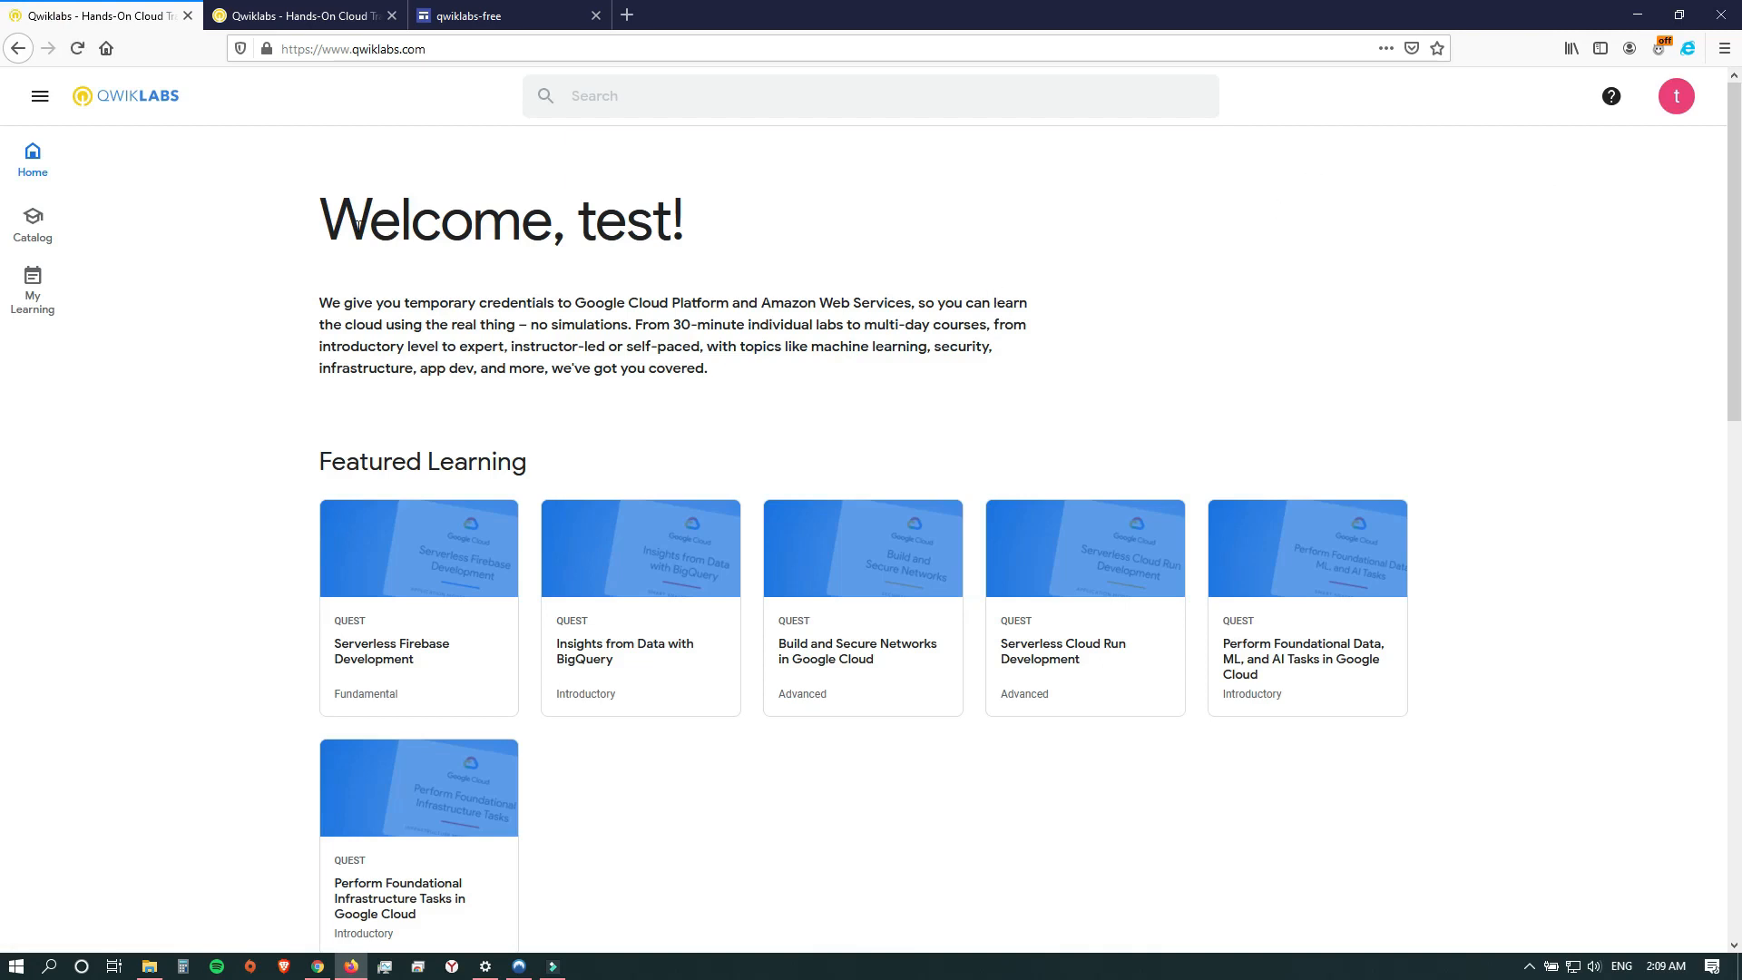
{"action": "scroll", "coordinate": [5, 590], "scroll_direction": "down", "scroll_amount": 8}
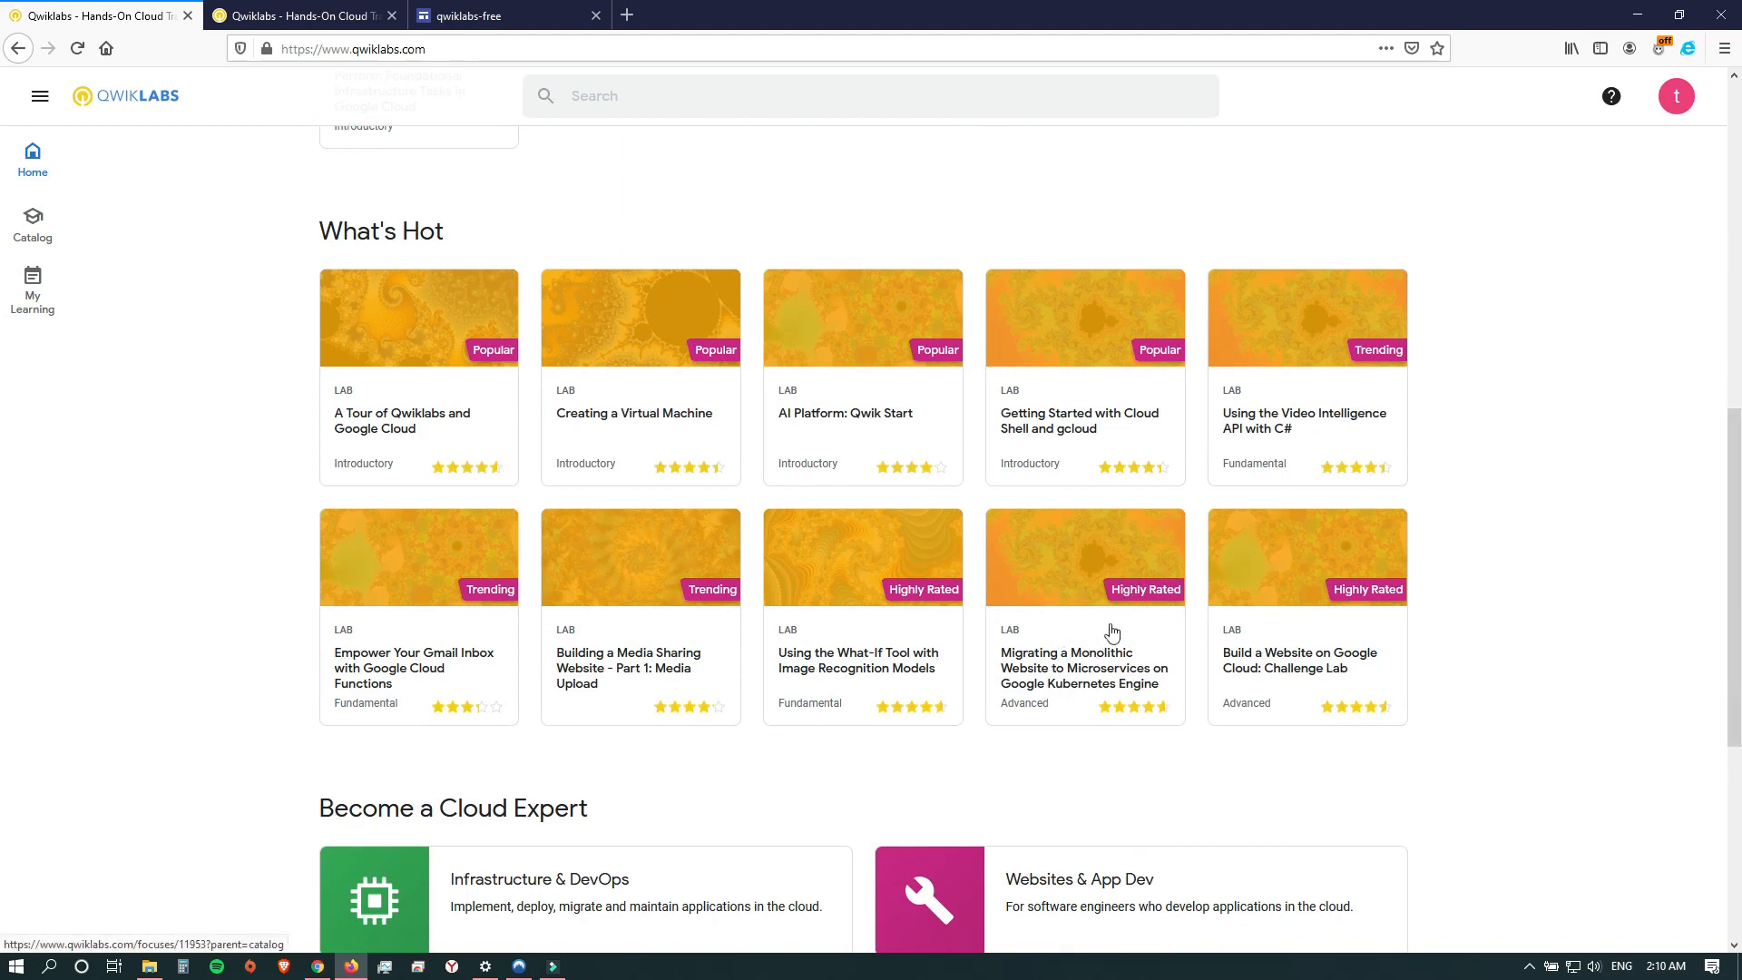
Open the lab "Migrating a Monolithic Website to Microservices on Google Kubernetes Engine" and start it, beginning the reCAPTCHA check.
{"action": "left_click", "coordinate": [1070, 612]}
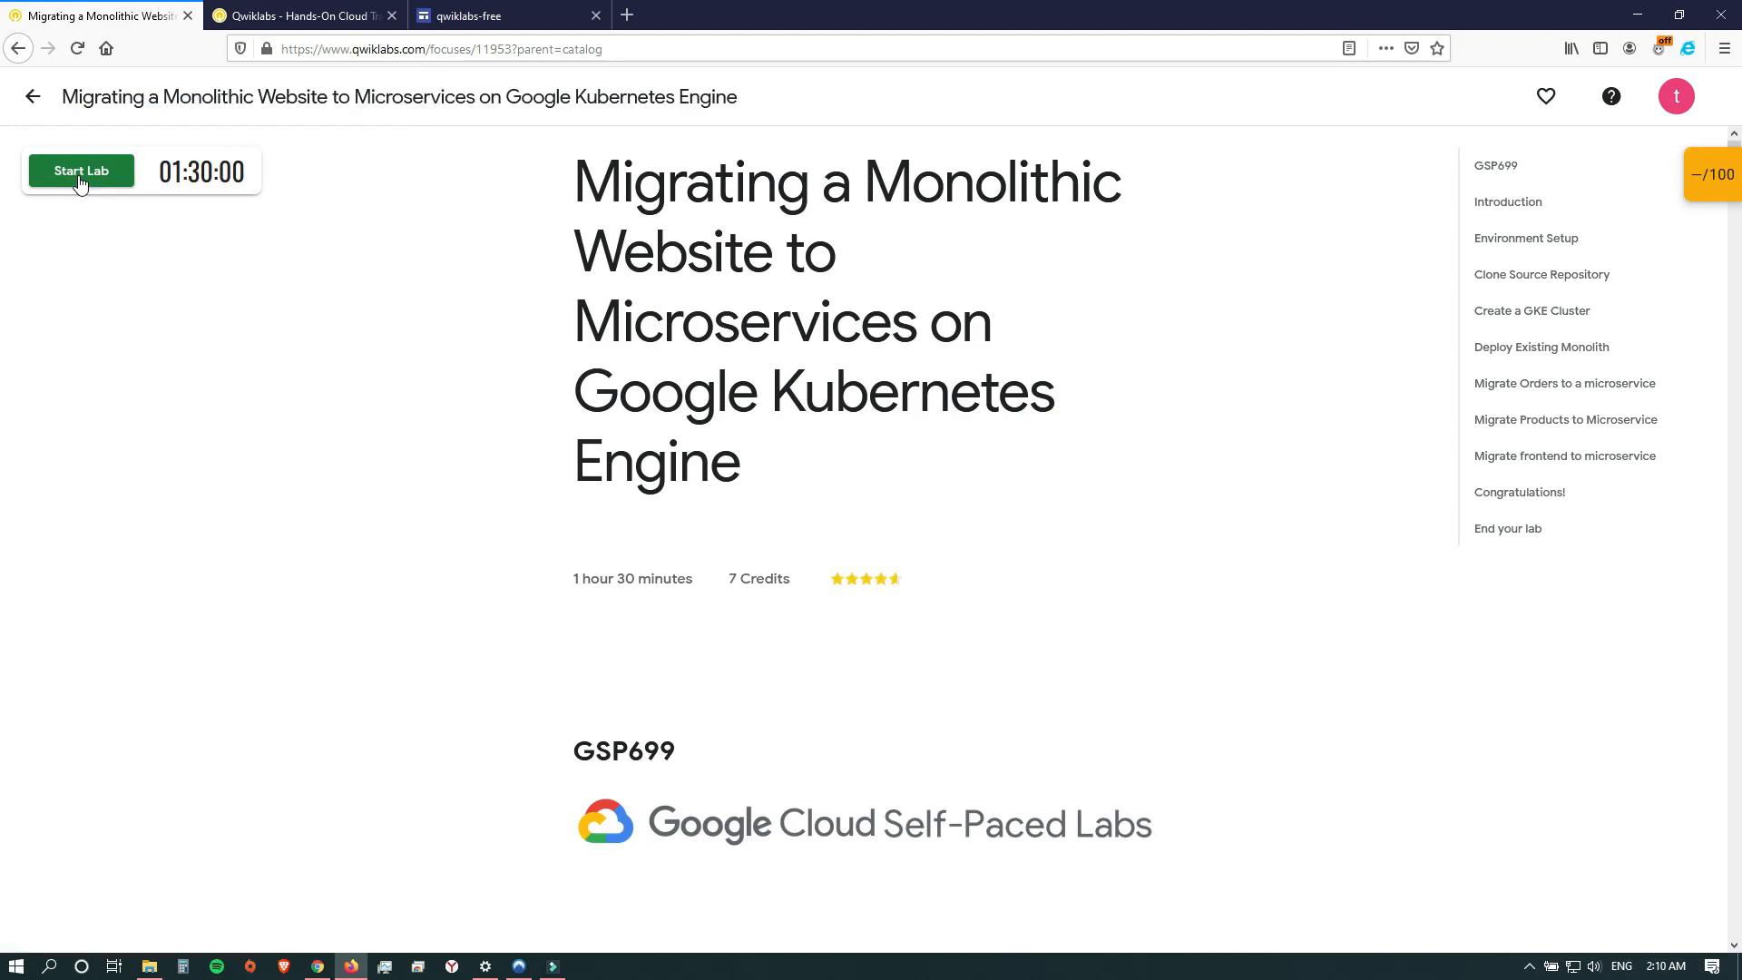
{"action": "left_click", "coordinate": [80, 180]}
{"action": "left_click", "coordinate": [53, 233]}
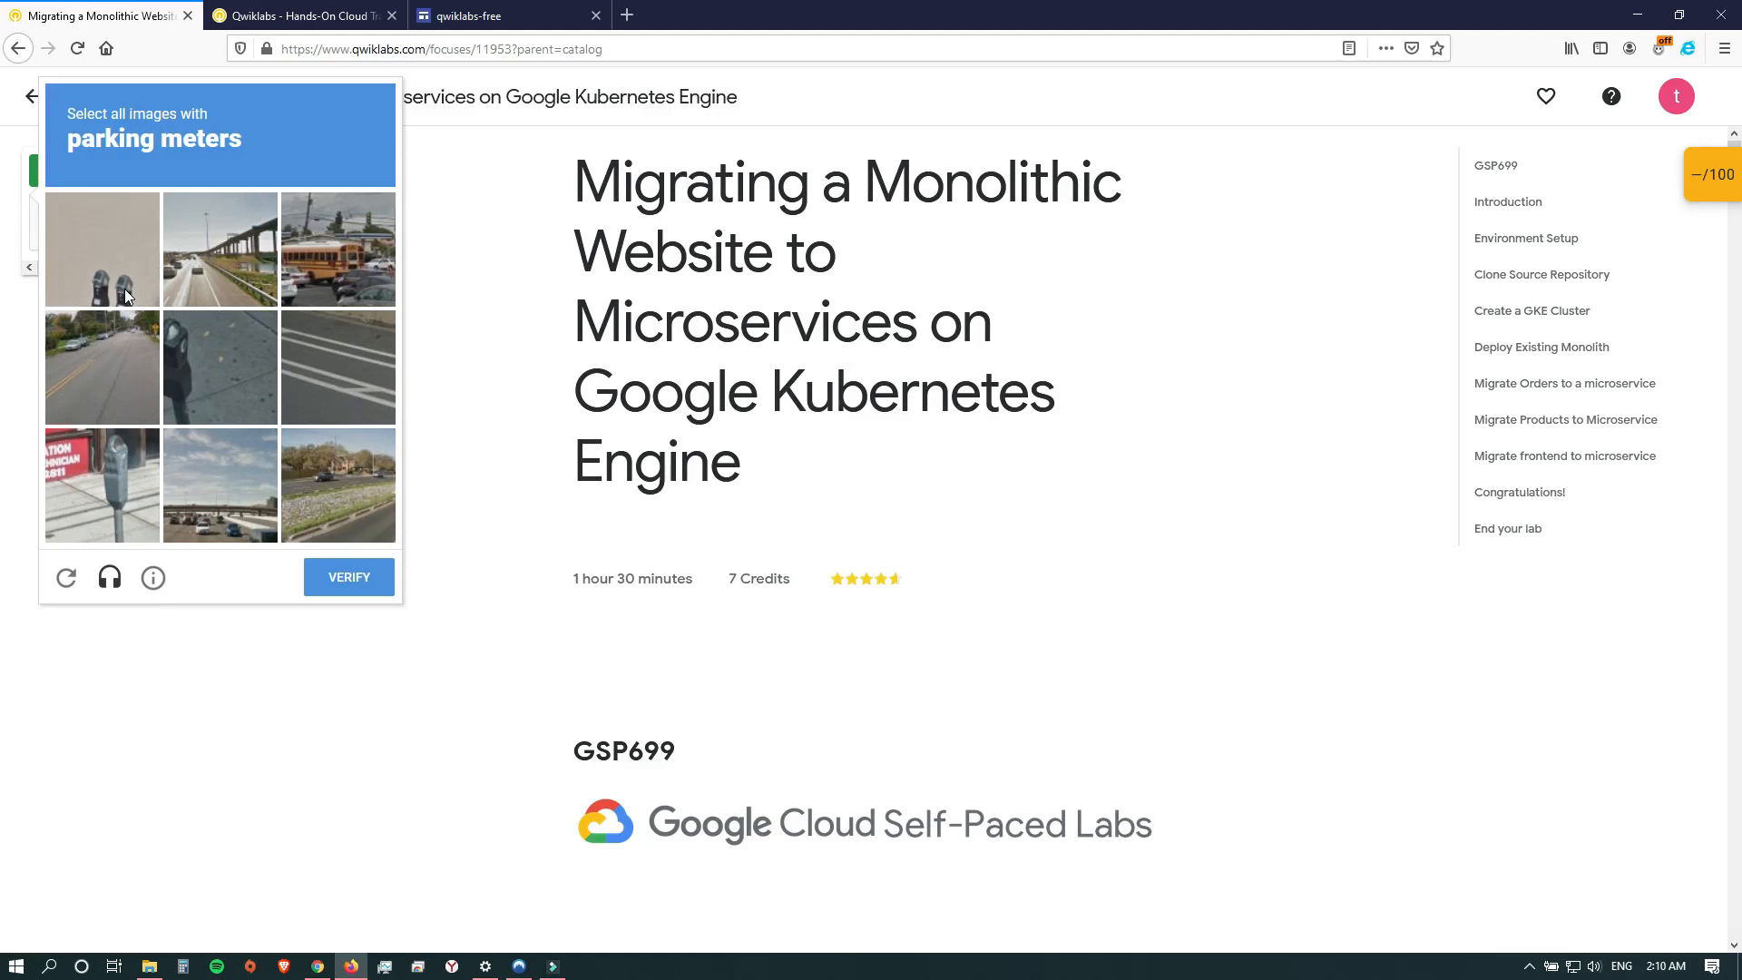
Solve the reCAPTCHA by selecting all images with parking meters, and launch the lab with 7 credits.
{"action": "left_click", "coordinate": [113, 467]}
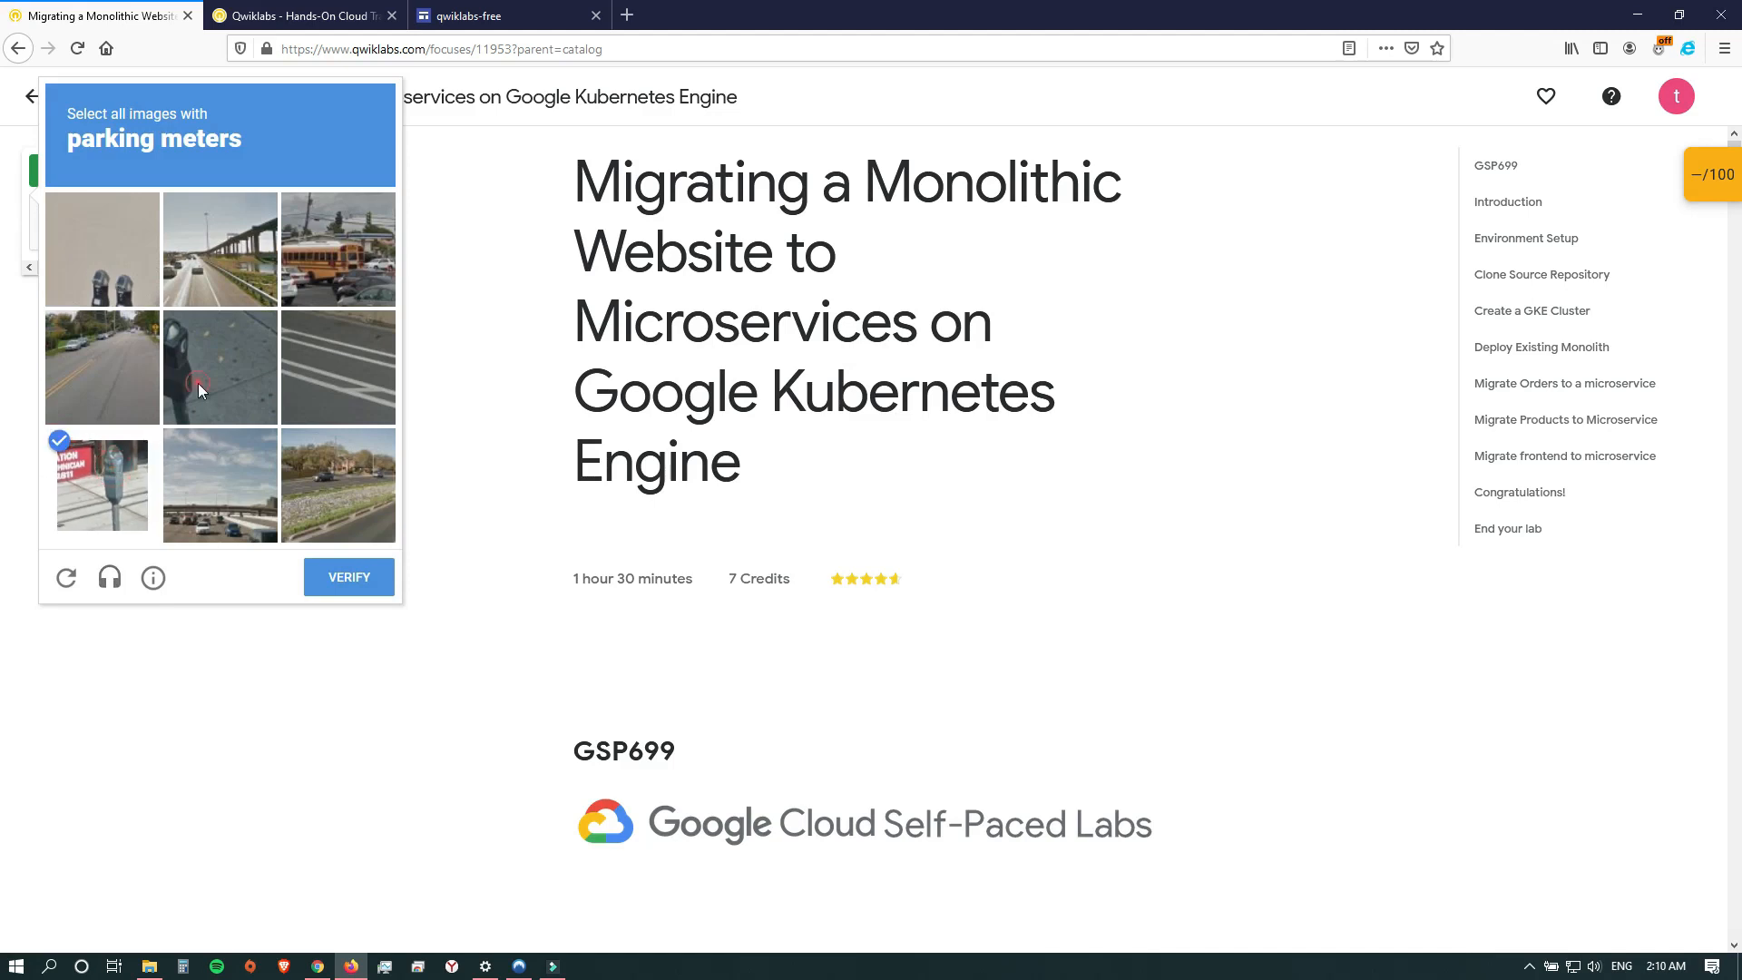
{"action": "left_click", "coordinate": [198, 383]}
{"action": "left_click", "coordinate": [56, 225]}
{"action": "left_click", "coordinate": [351, 562]}
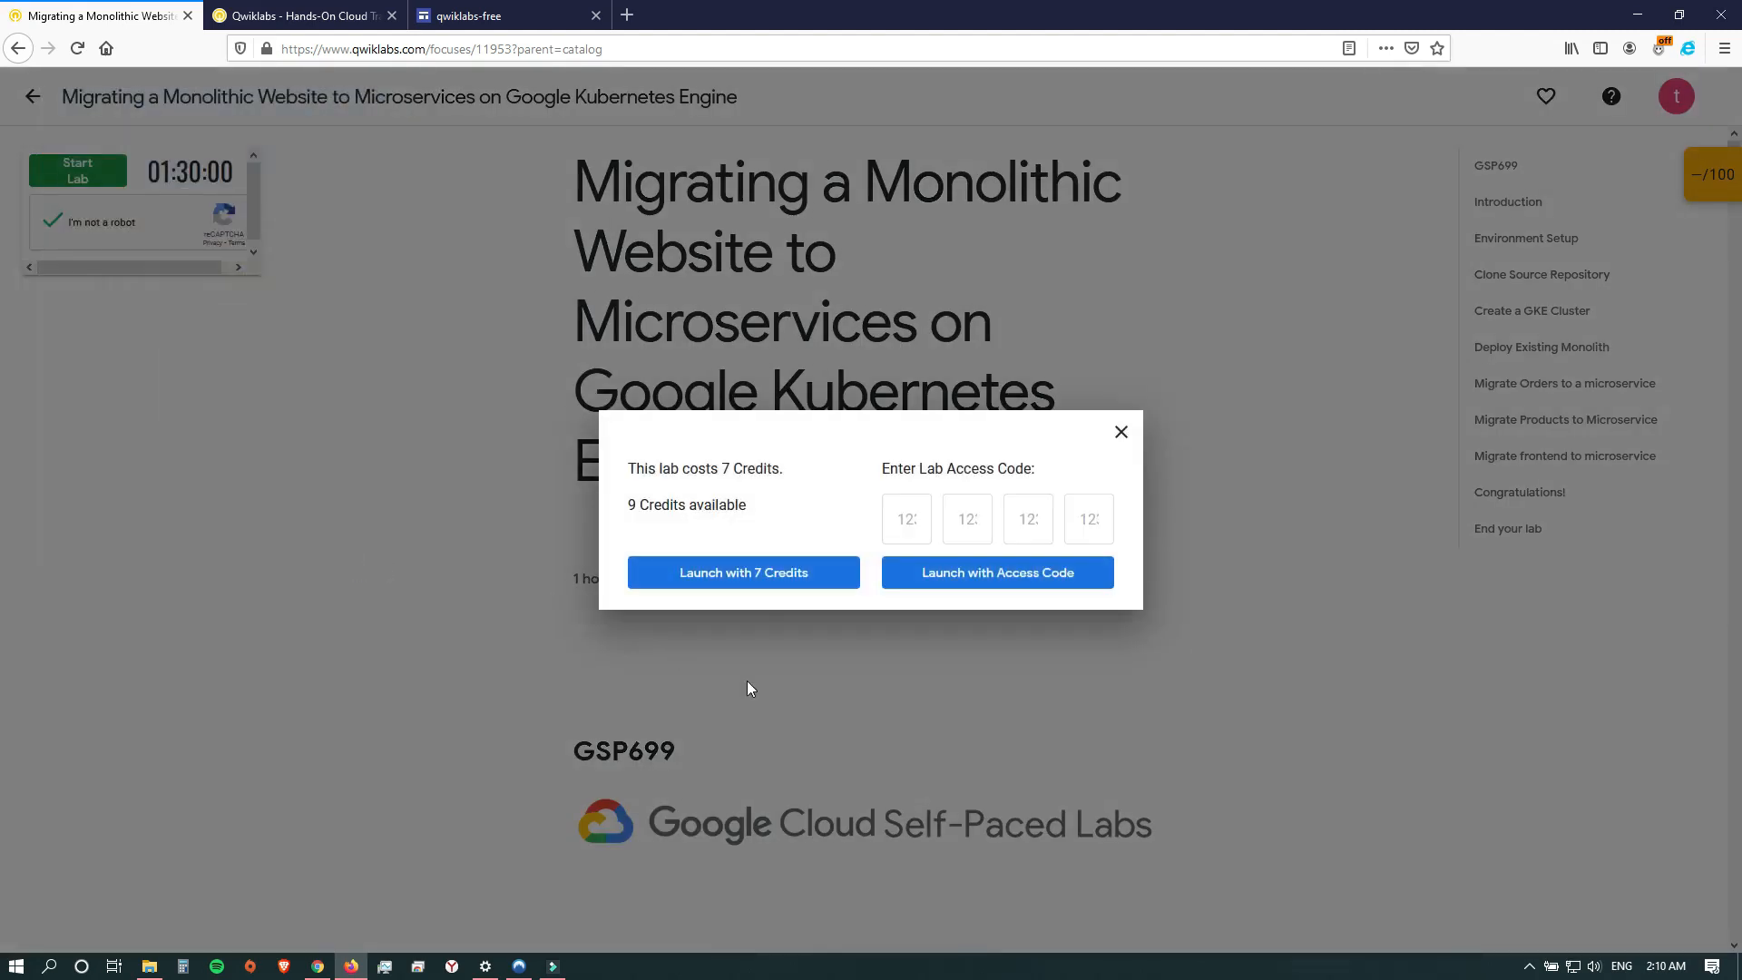
{"action": "left_click", "coordinate": [778, 588]}
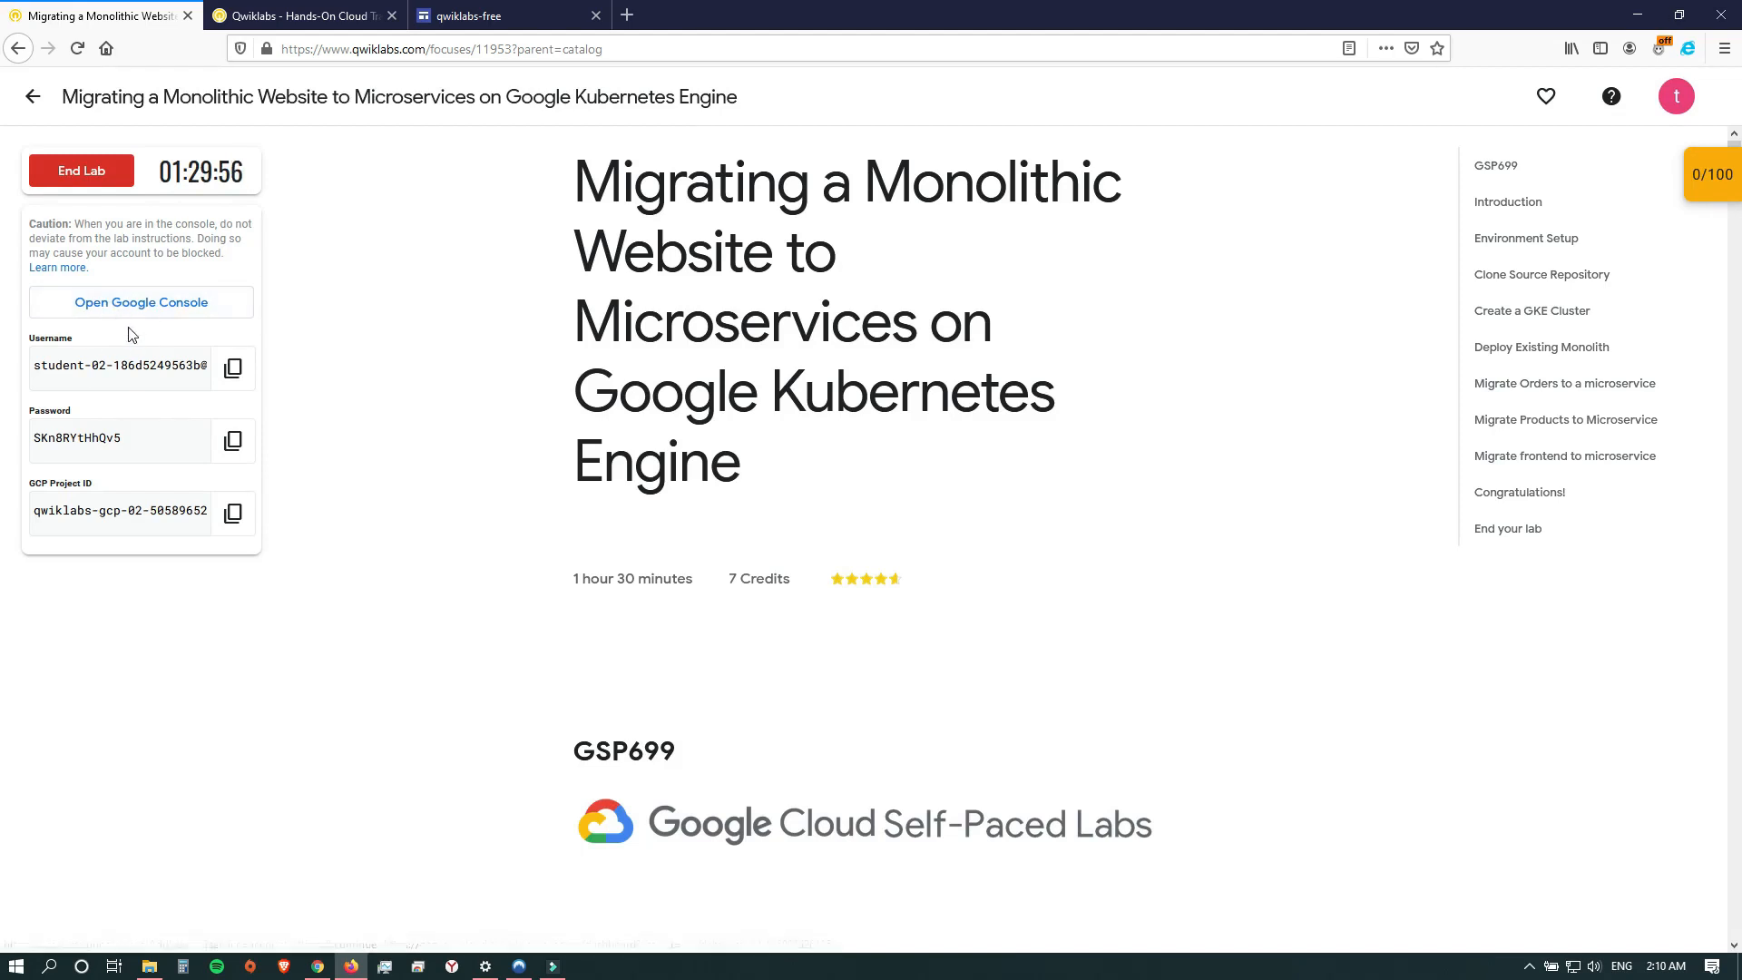
Open the Google Console for the lab and choose to sign in with another account.
{"action": "left_click", "coordinate": [164, 305]}
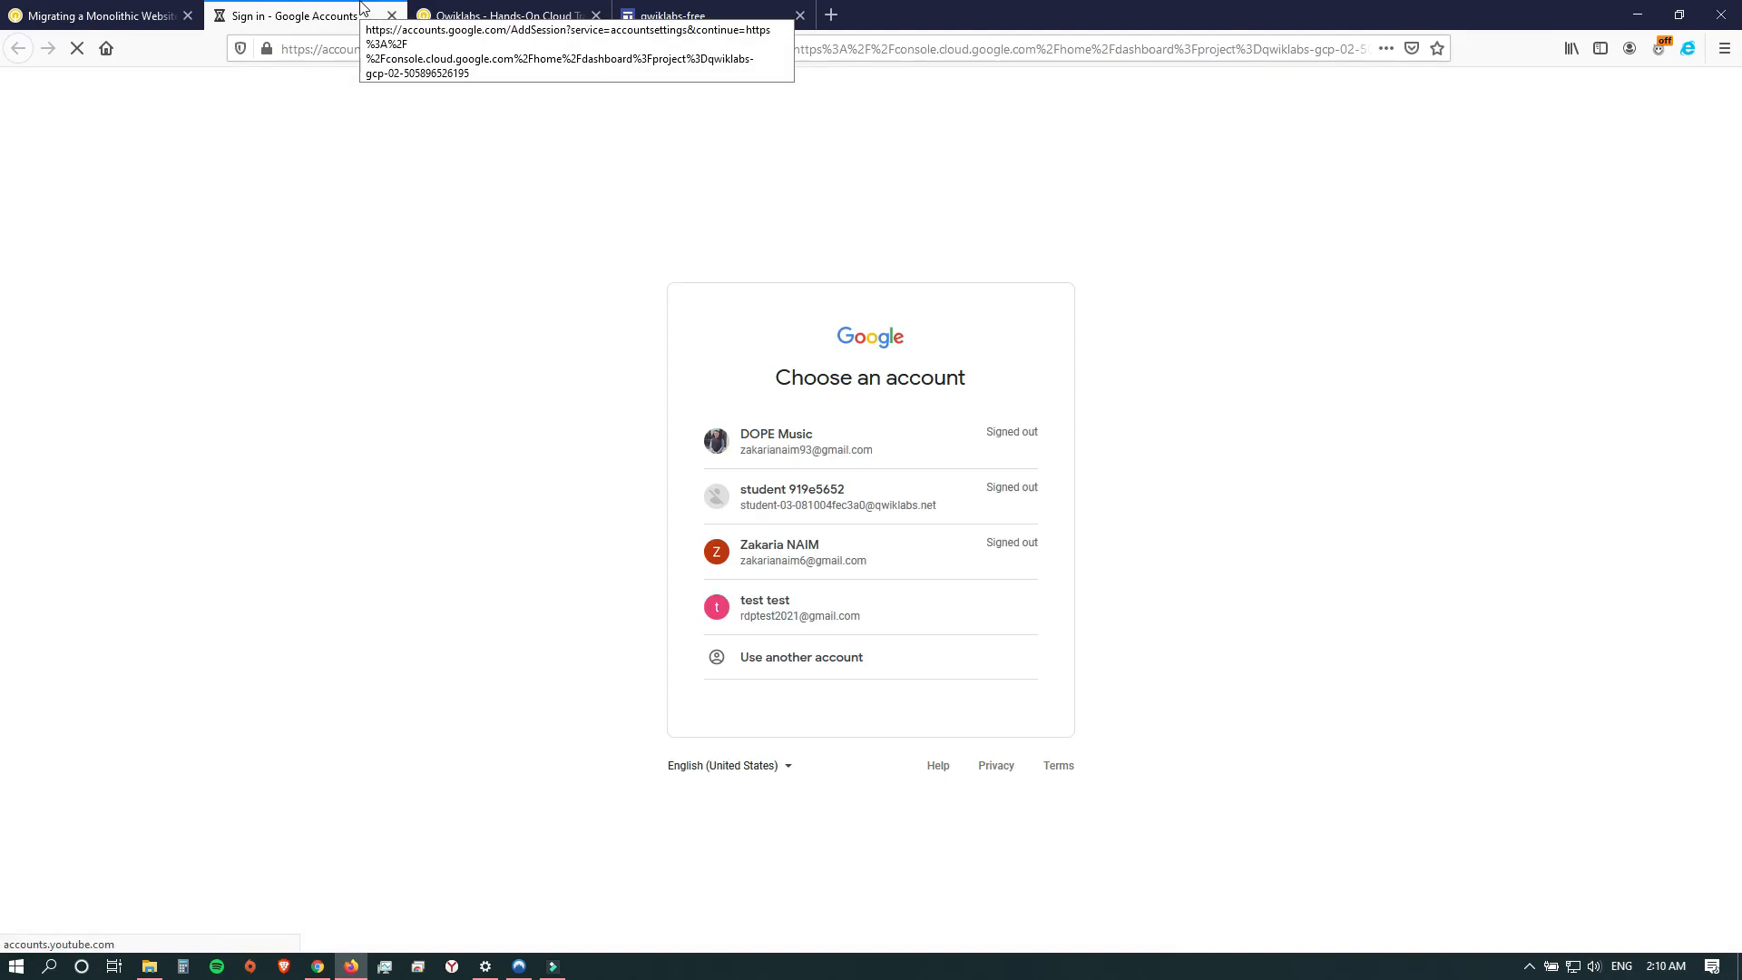
{"action": "left_click", "coordinate": [809, 661]}
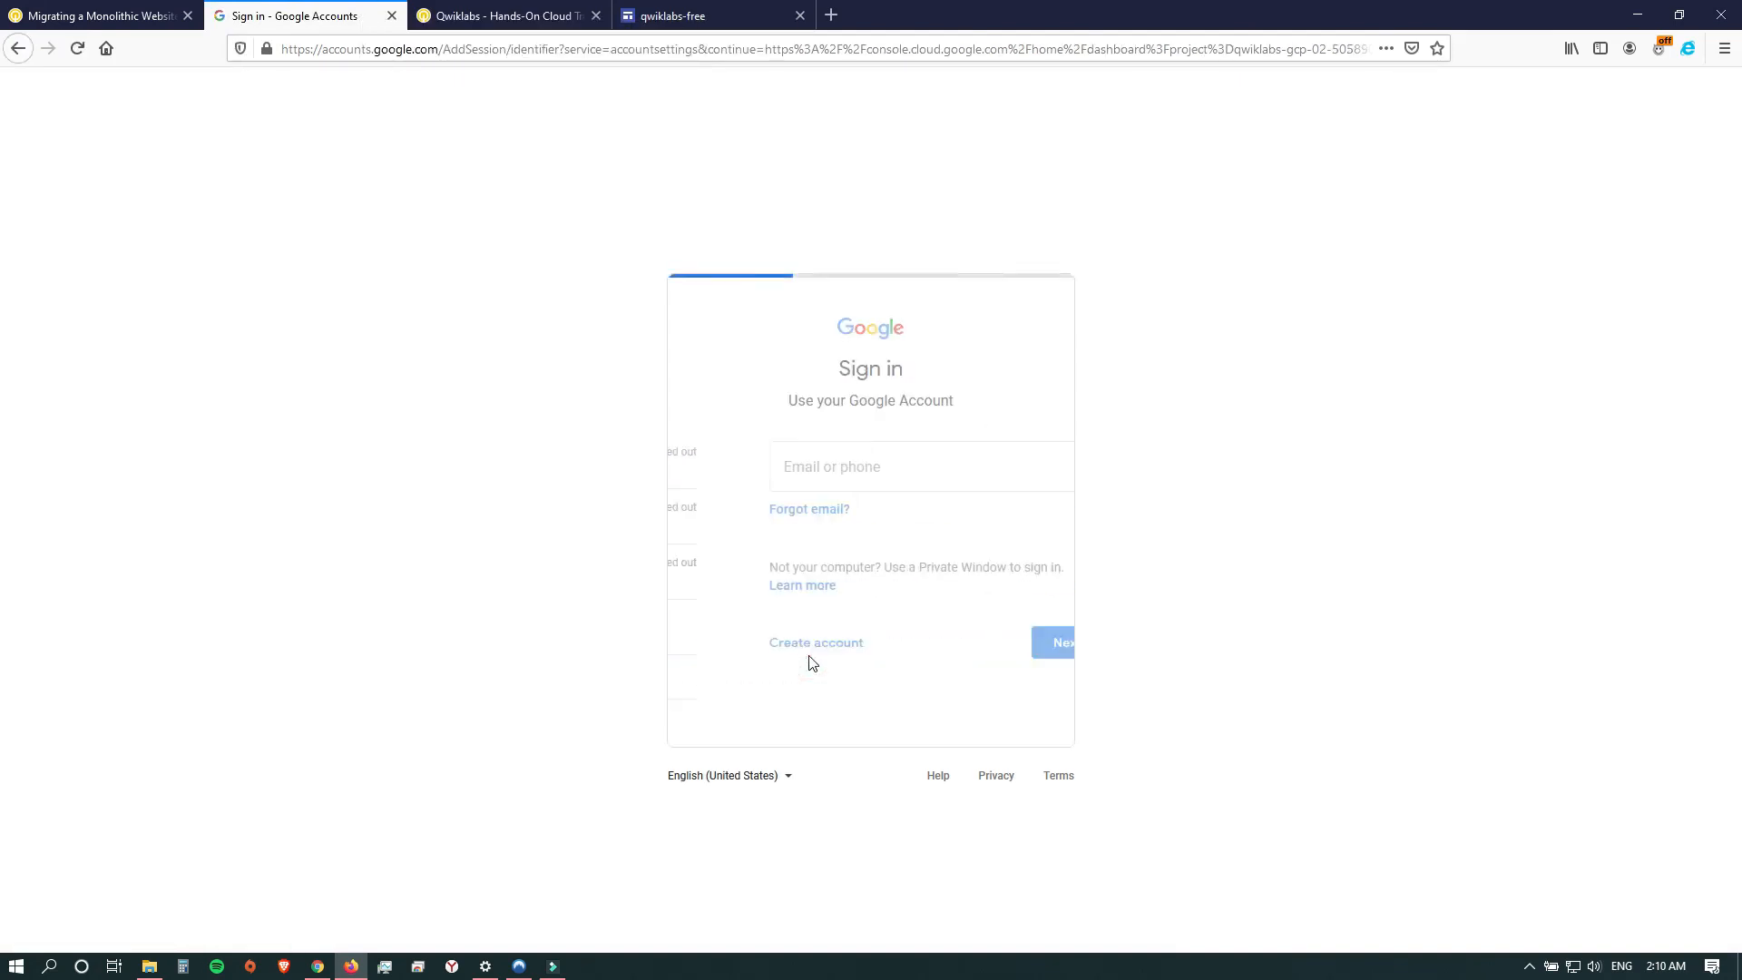
{"action": "left_click", "coordinate": [862, 478]}
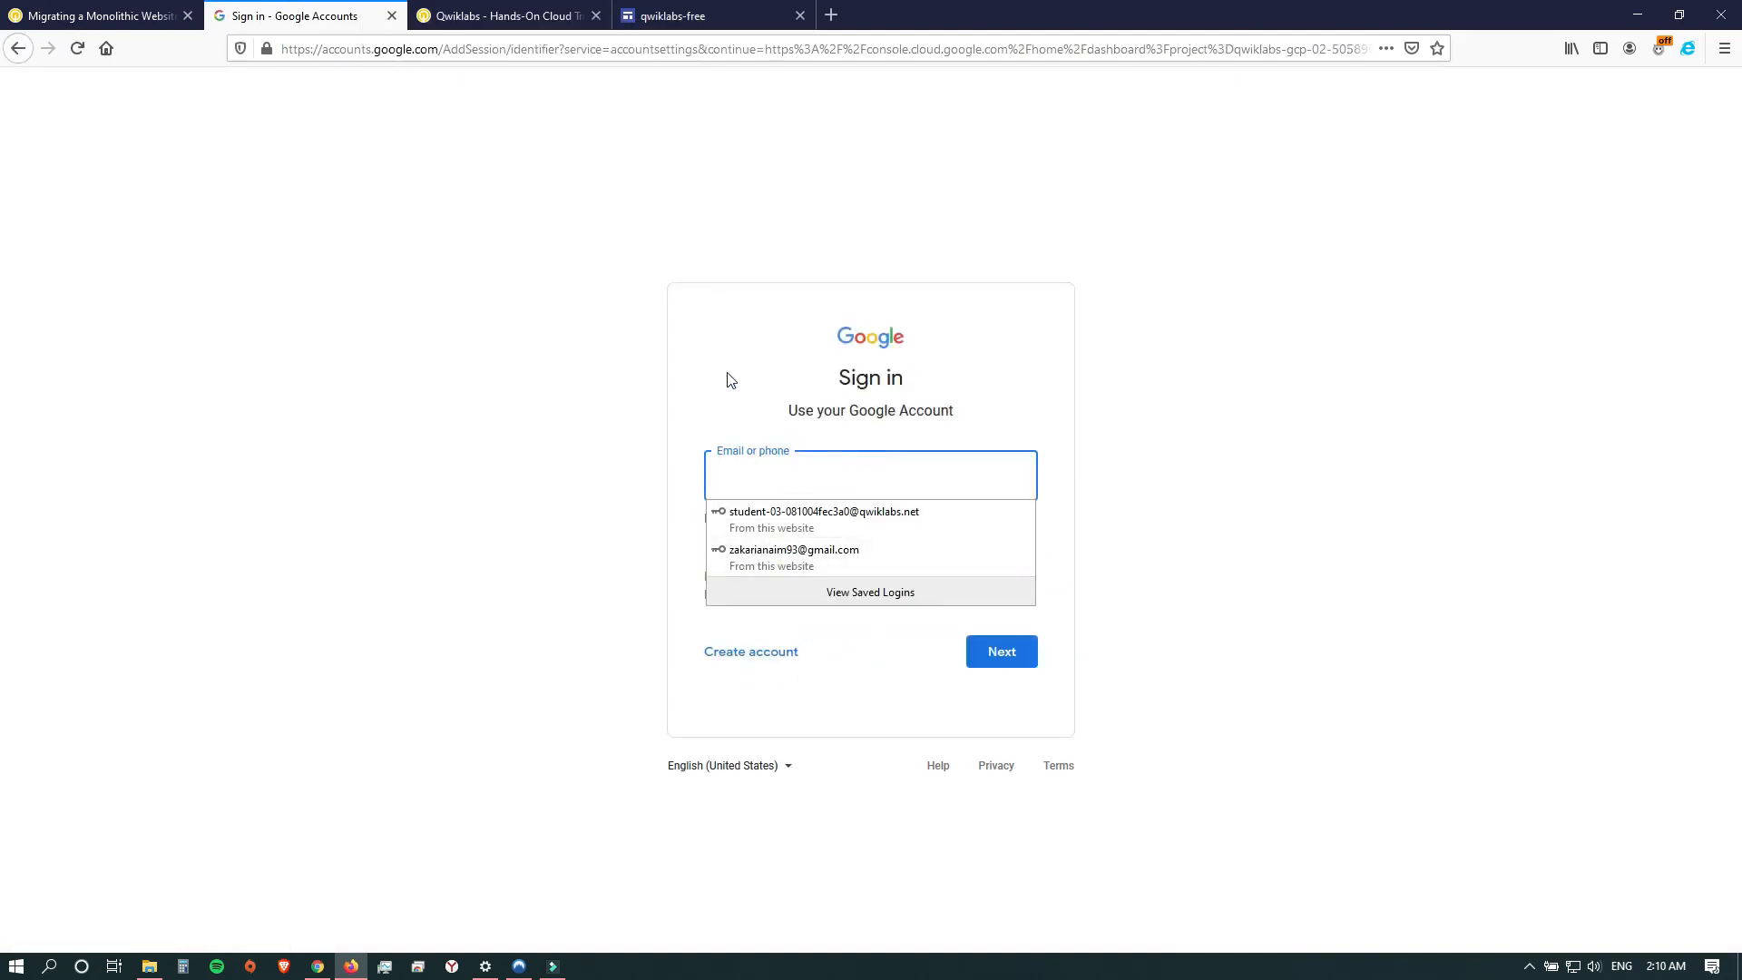
Copy the lab's username and submit it as the email on the Google sign-in page.
{"action": "left_click", "coordinate": [96, 13]}
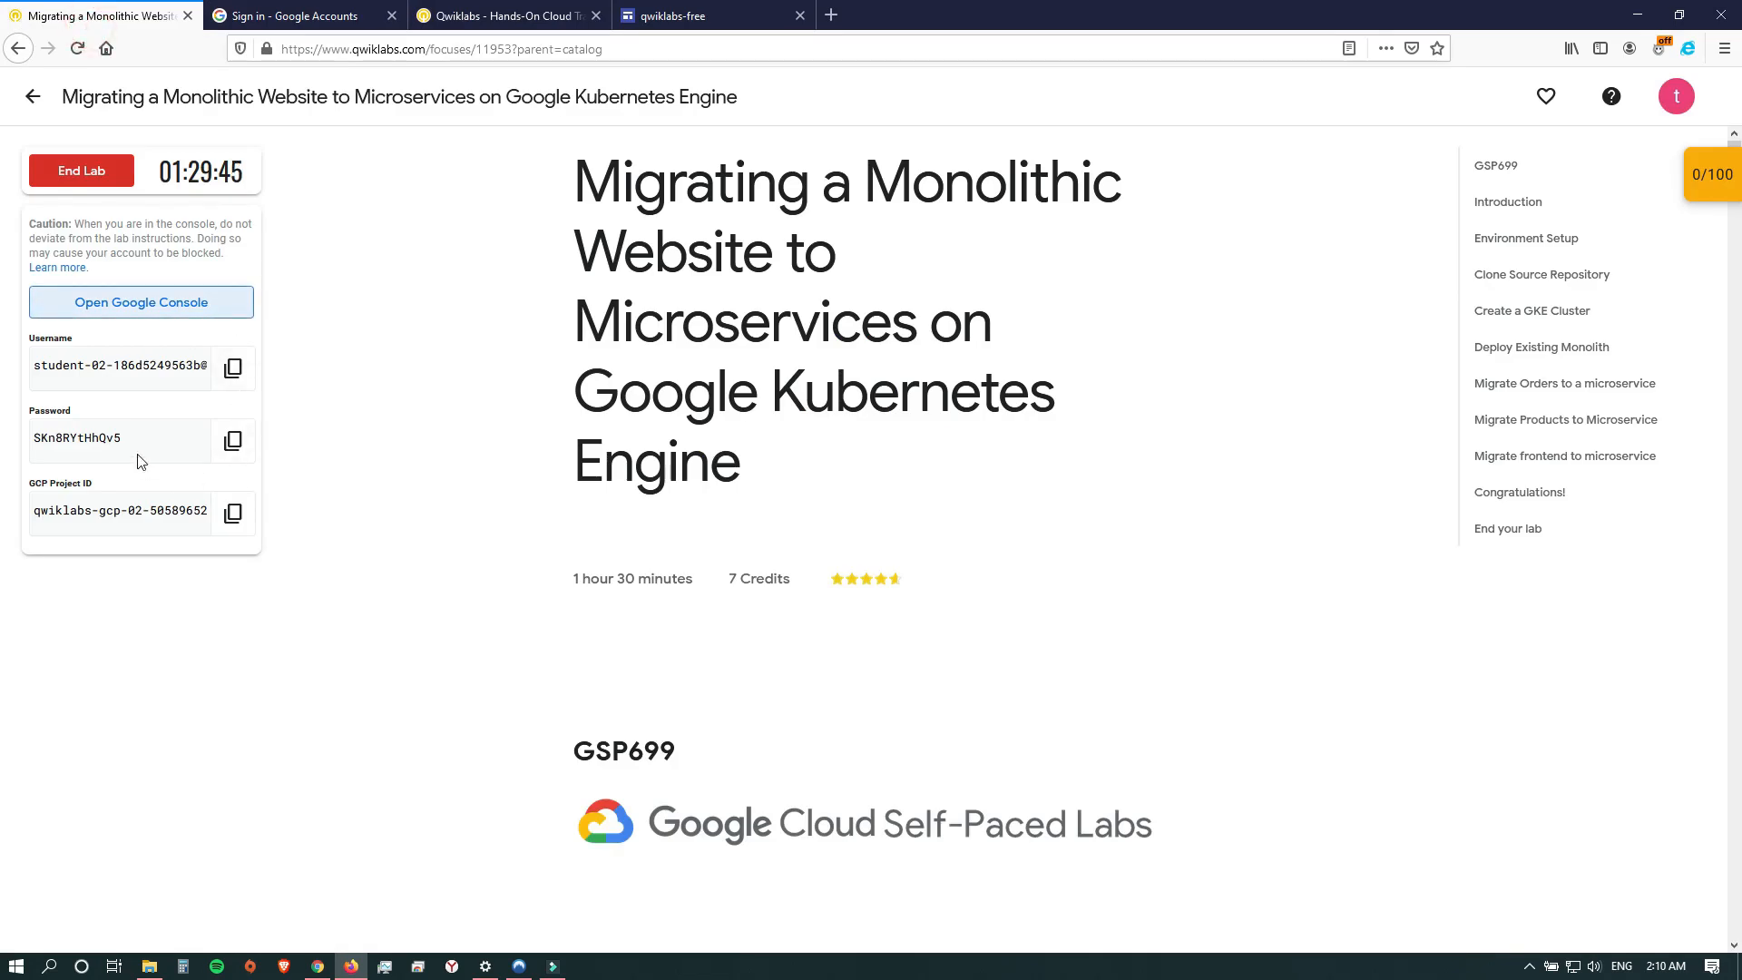
{"action": "left_click", "coordinate": [231, 379]}
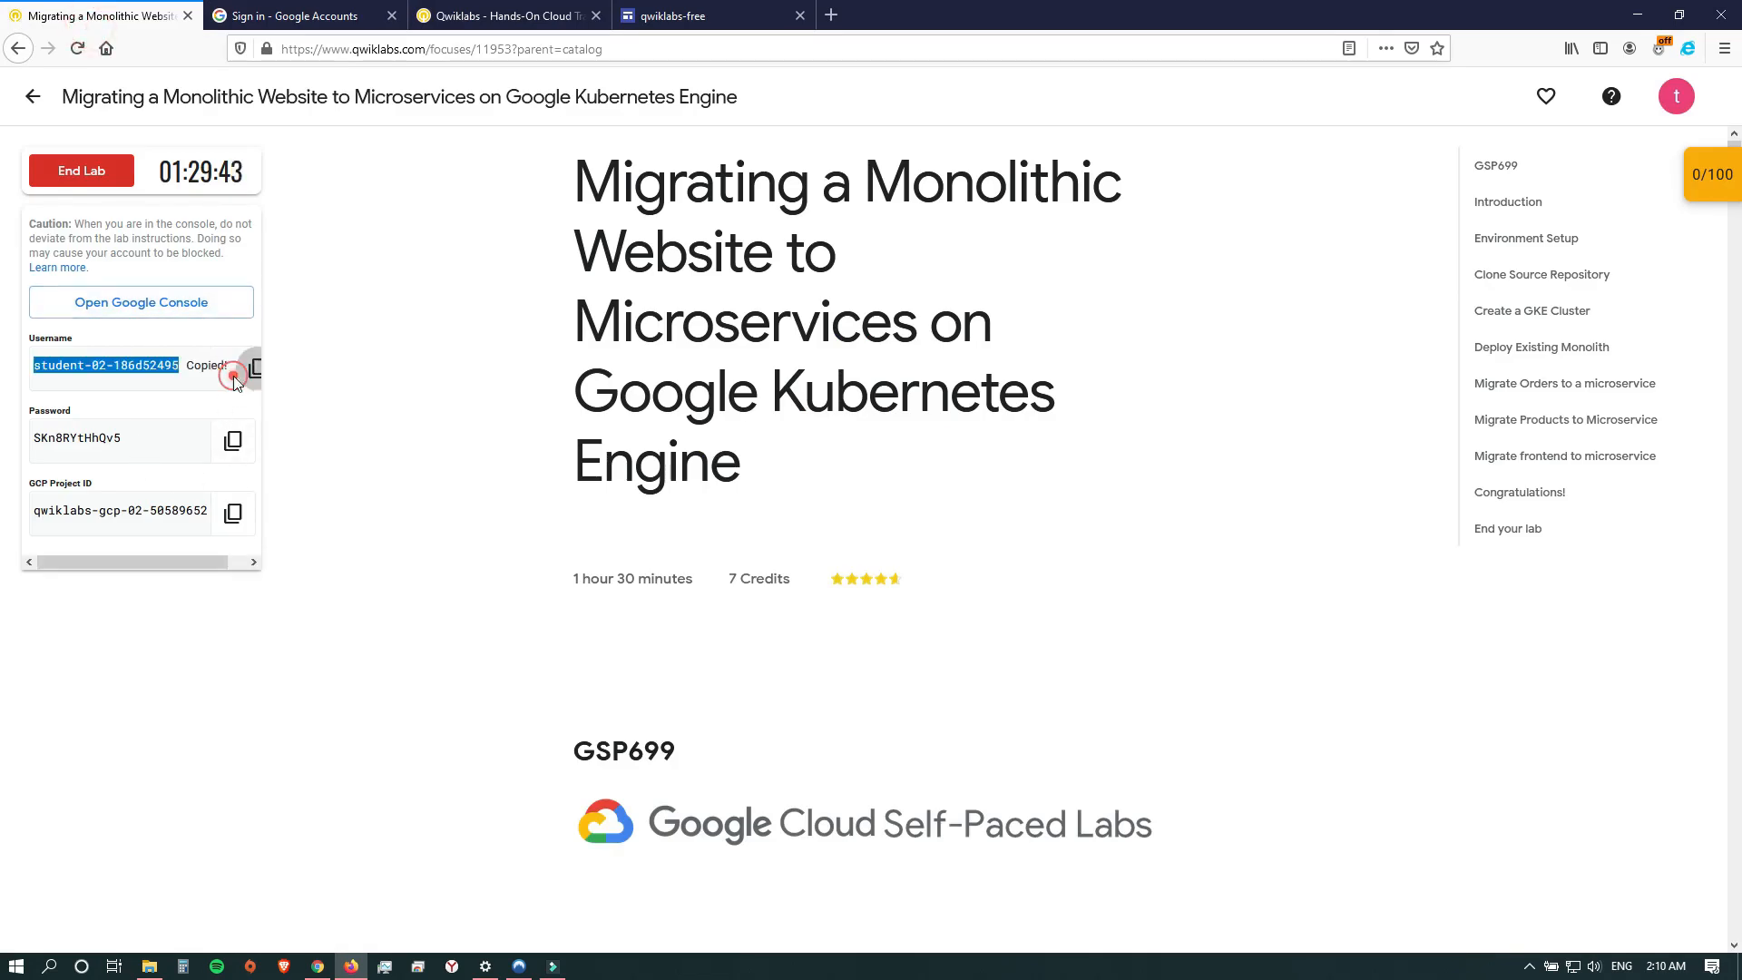
{"action": "left_click", "coordinate": [259, 29]}
{"action": "left_click", "coordinate": [836, 467]}
{"action": "left_click", "coordinate": [801, 481]}
{"action": "key", "text": "ctrl+v"}
{"action": "left_click", "coordinate": [1009, 665]}
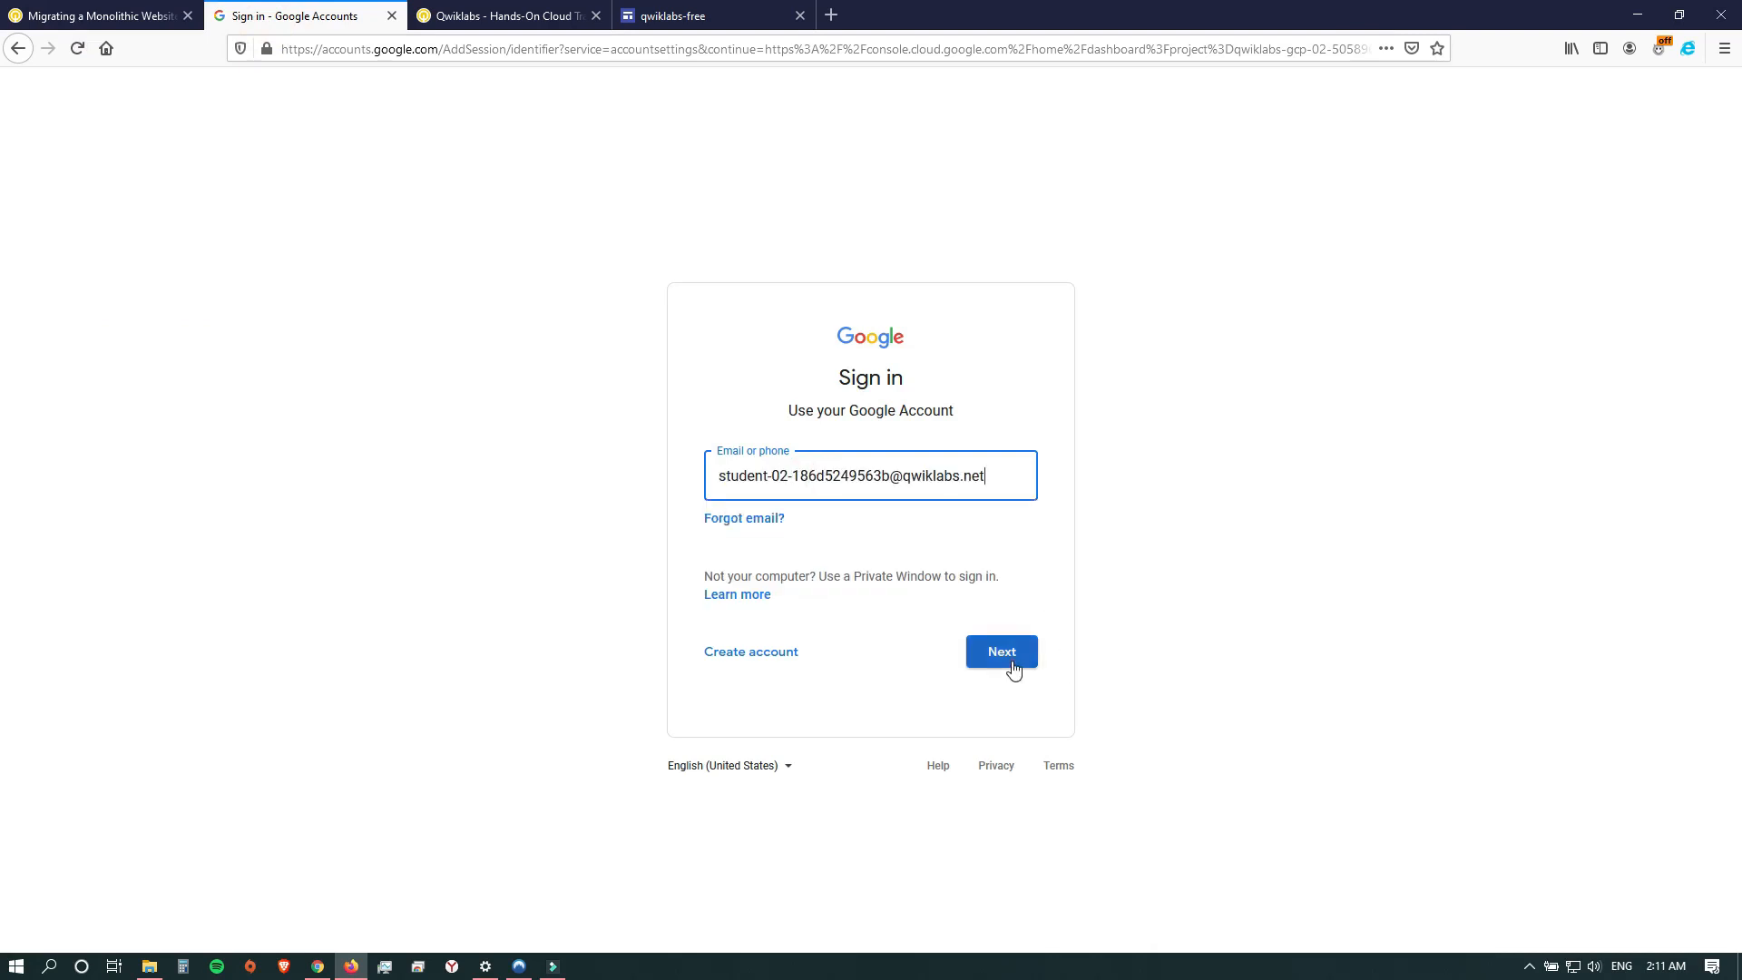
Copy the lab's password and submit it in the password field to sign in to the student account.
{"action": "left_click", "coordinate": [108, 27]}
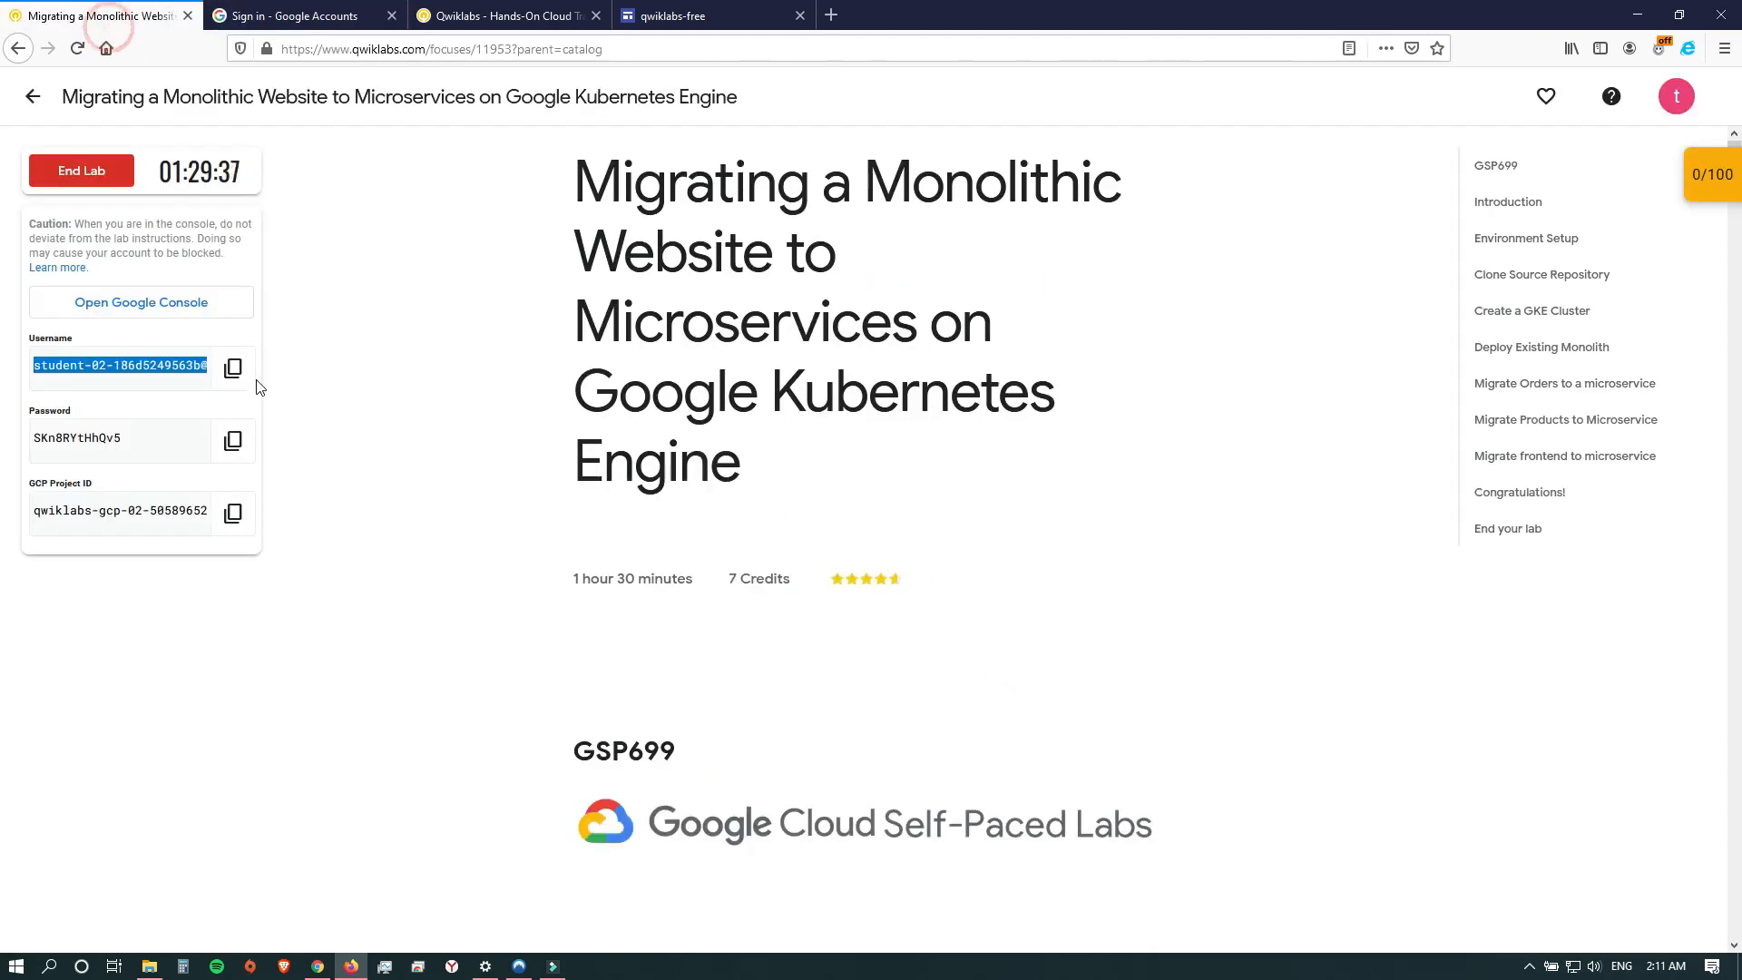
{"action": "left_click", "coordinate": [232, 439]}
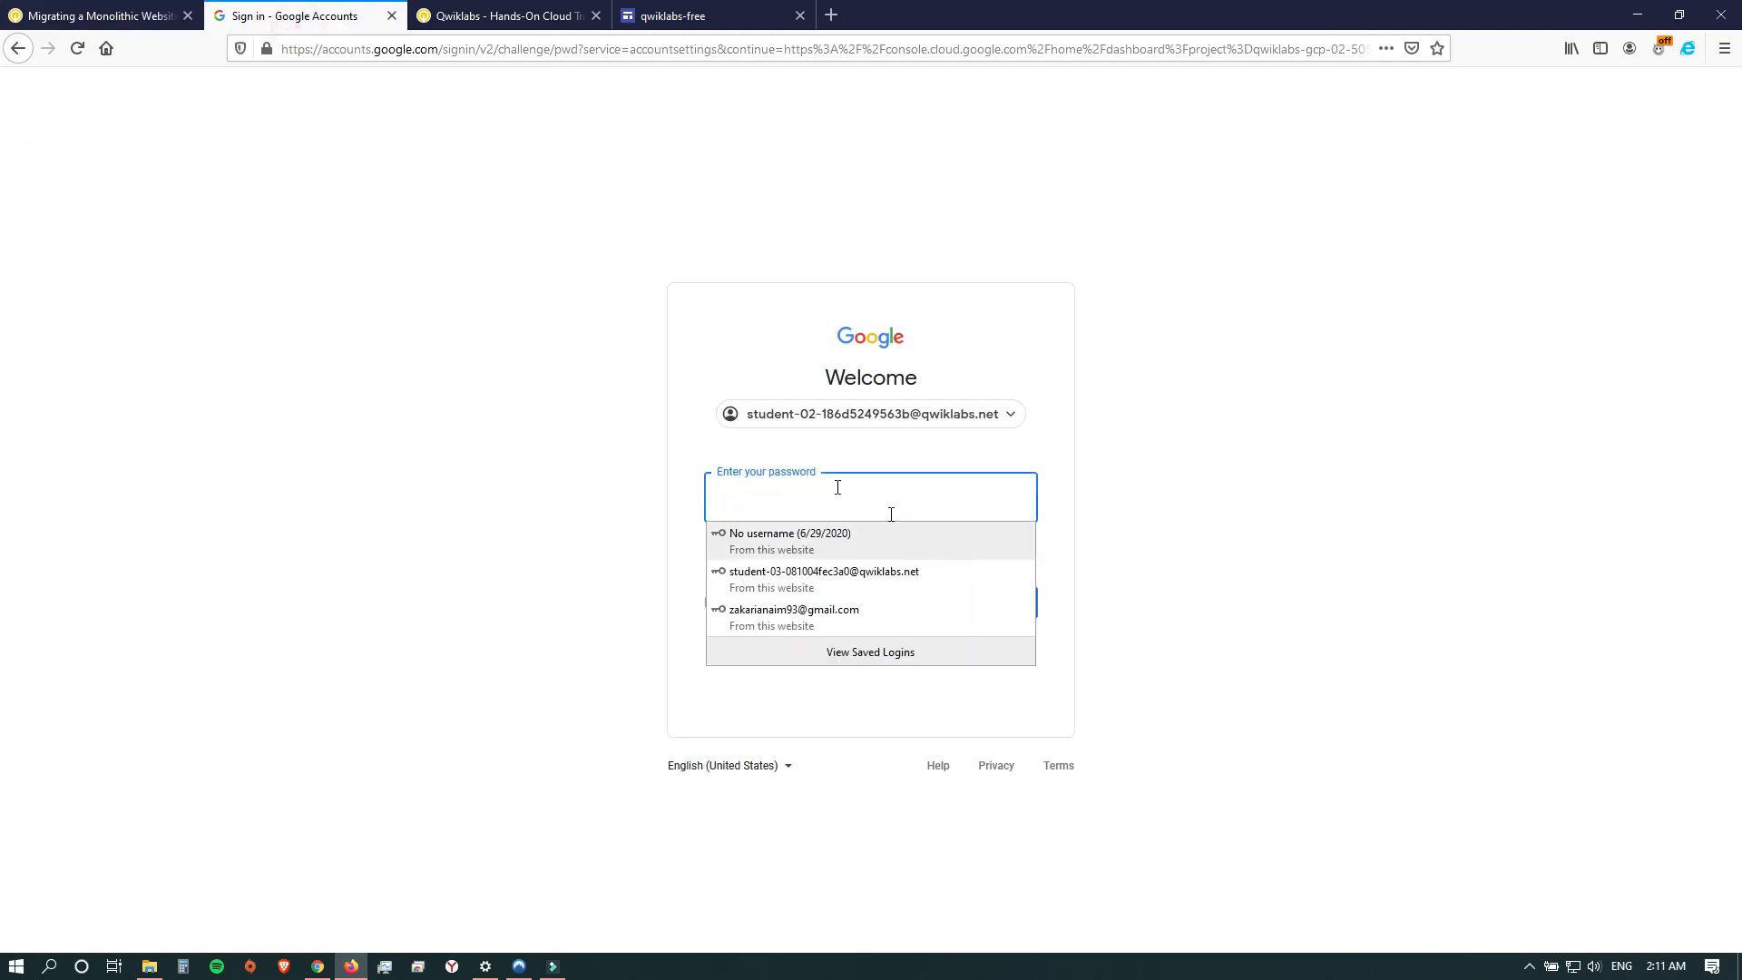
{"action": "left_click", "coordinate": [813, 498]}
{"action": "key", "text": "ctrl+v"}
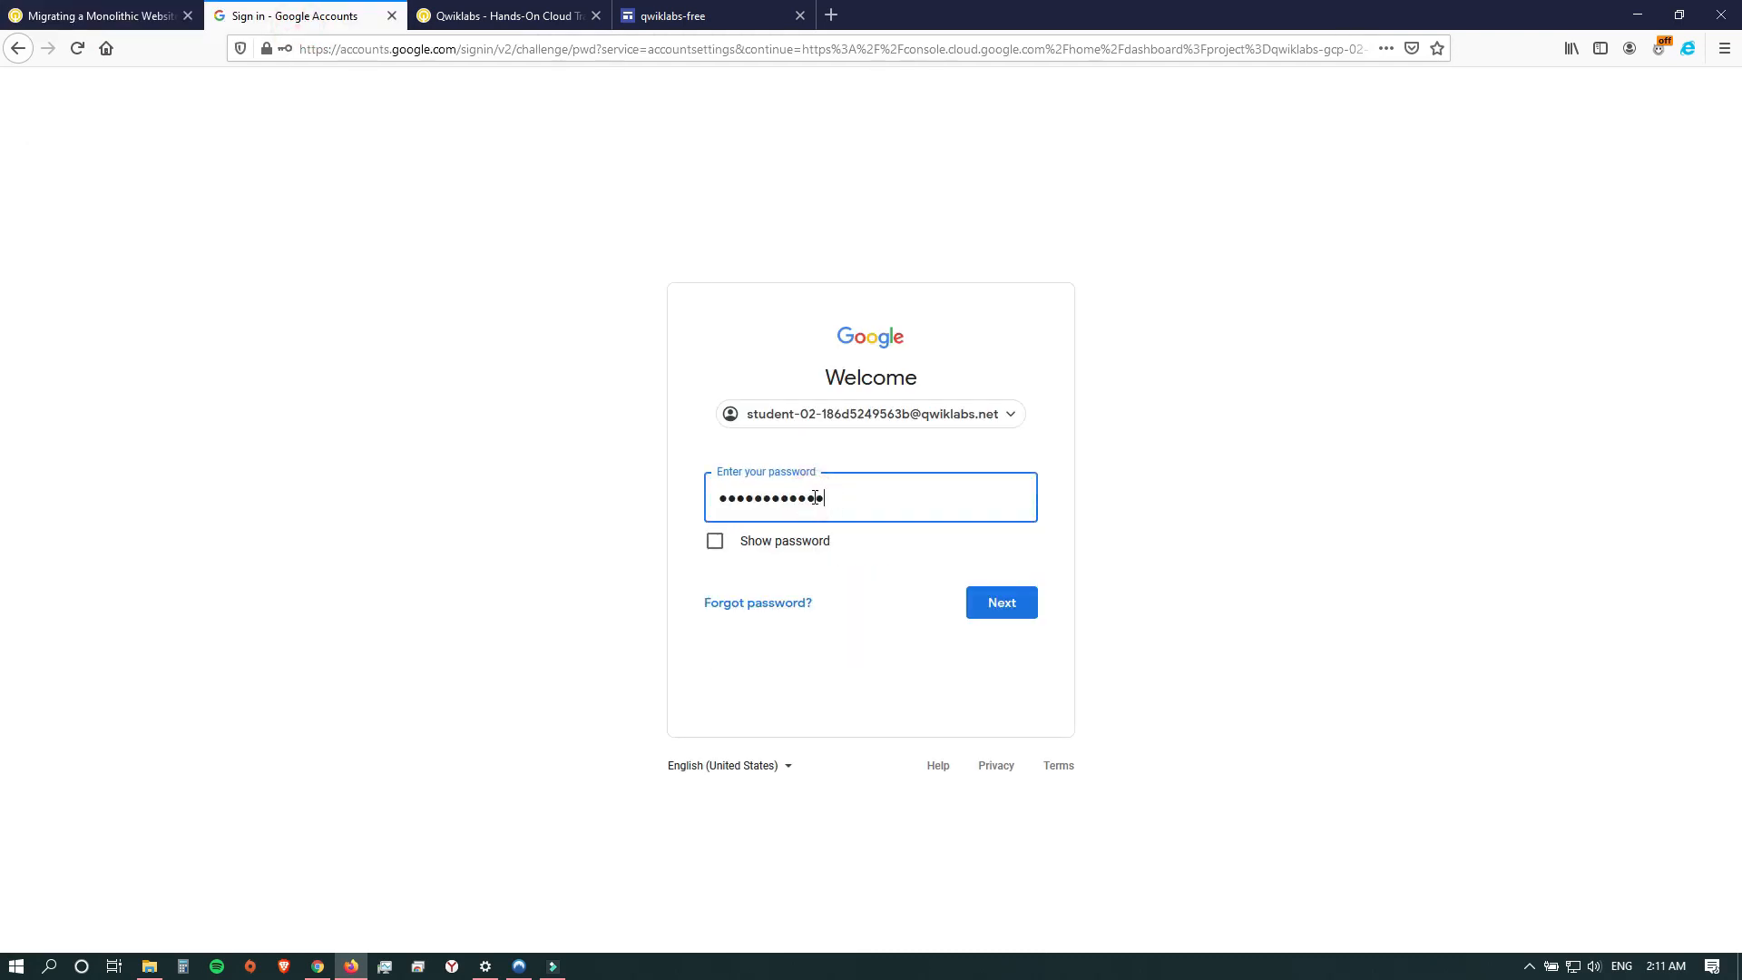
{"action": "left_click", "coordinate": [995, 604]}
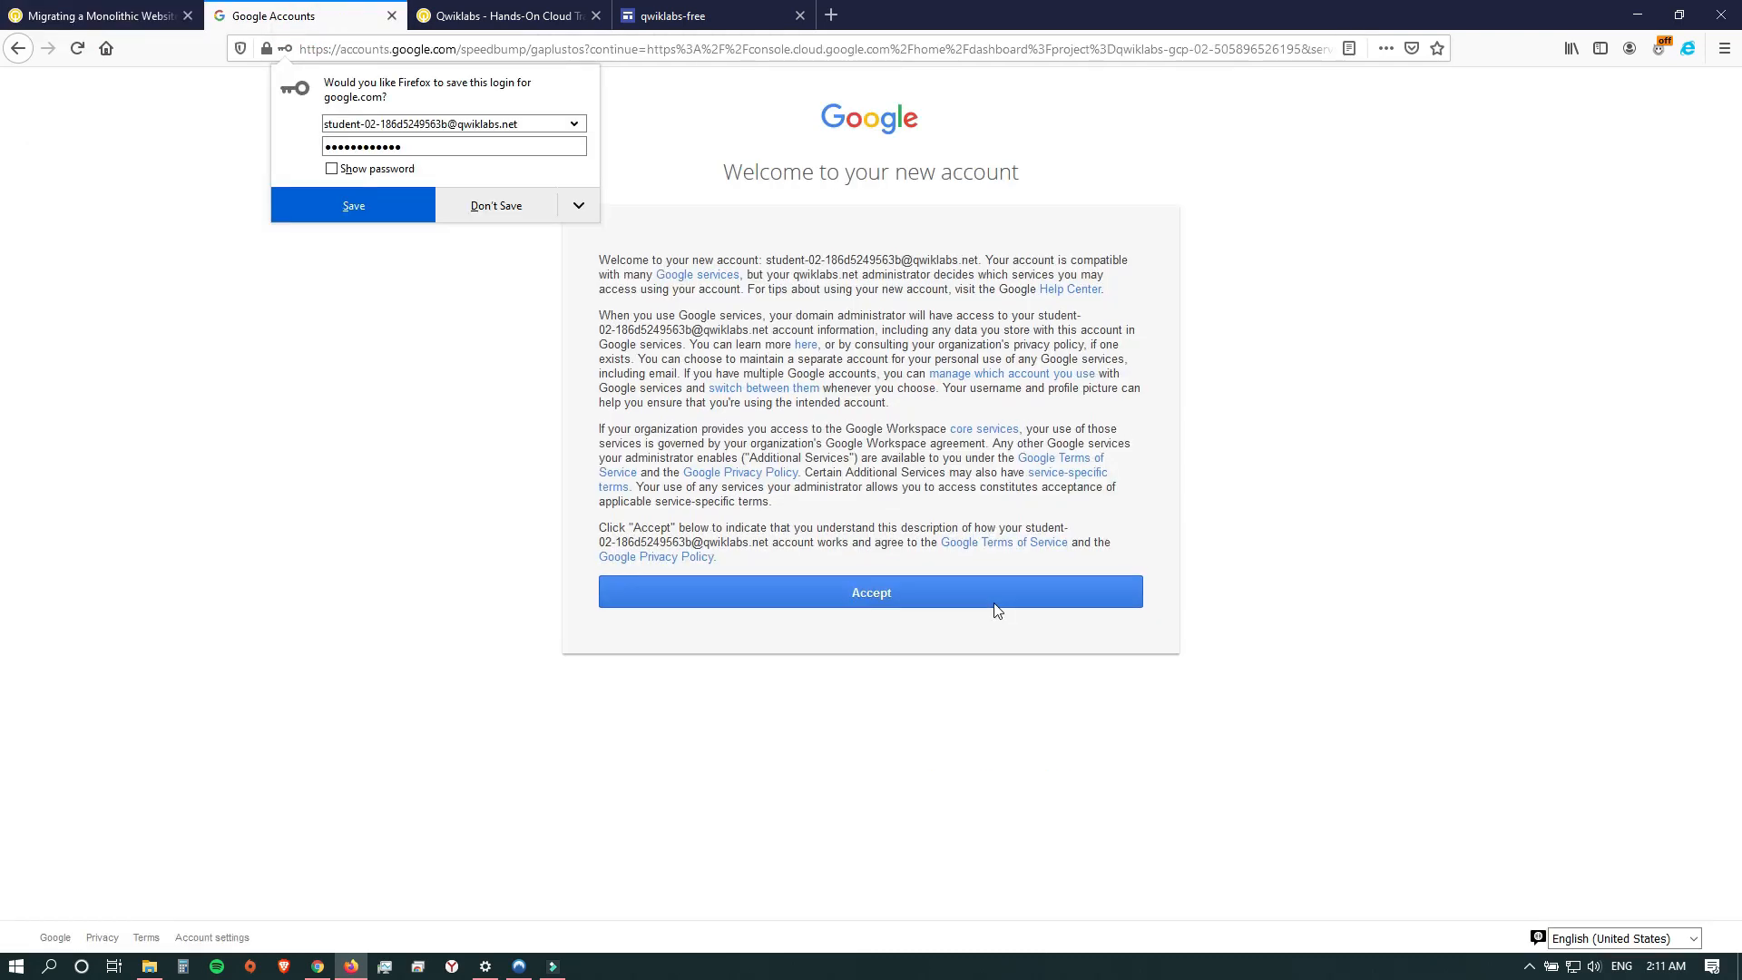
Accept the new Google account's terms and agree to the Google Cloud Platform Terms of Service.
{"action": "left_click", "coordinate": [912, 598]}
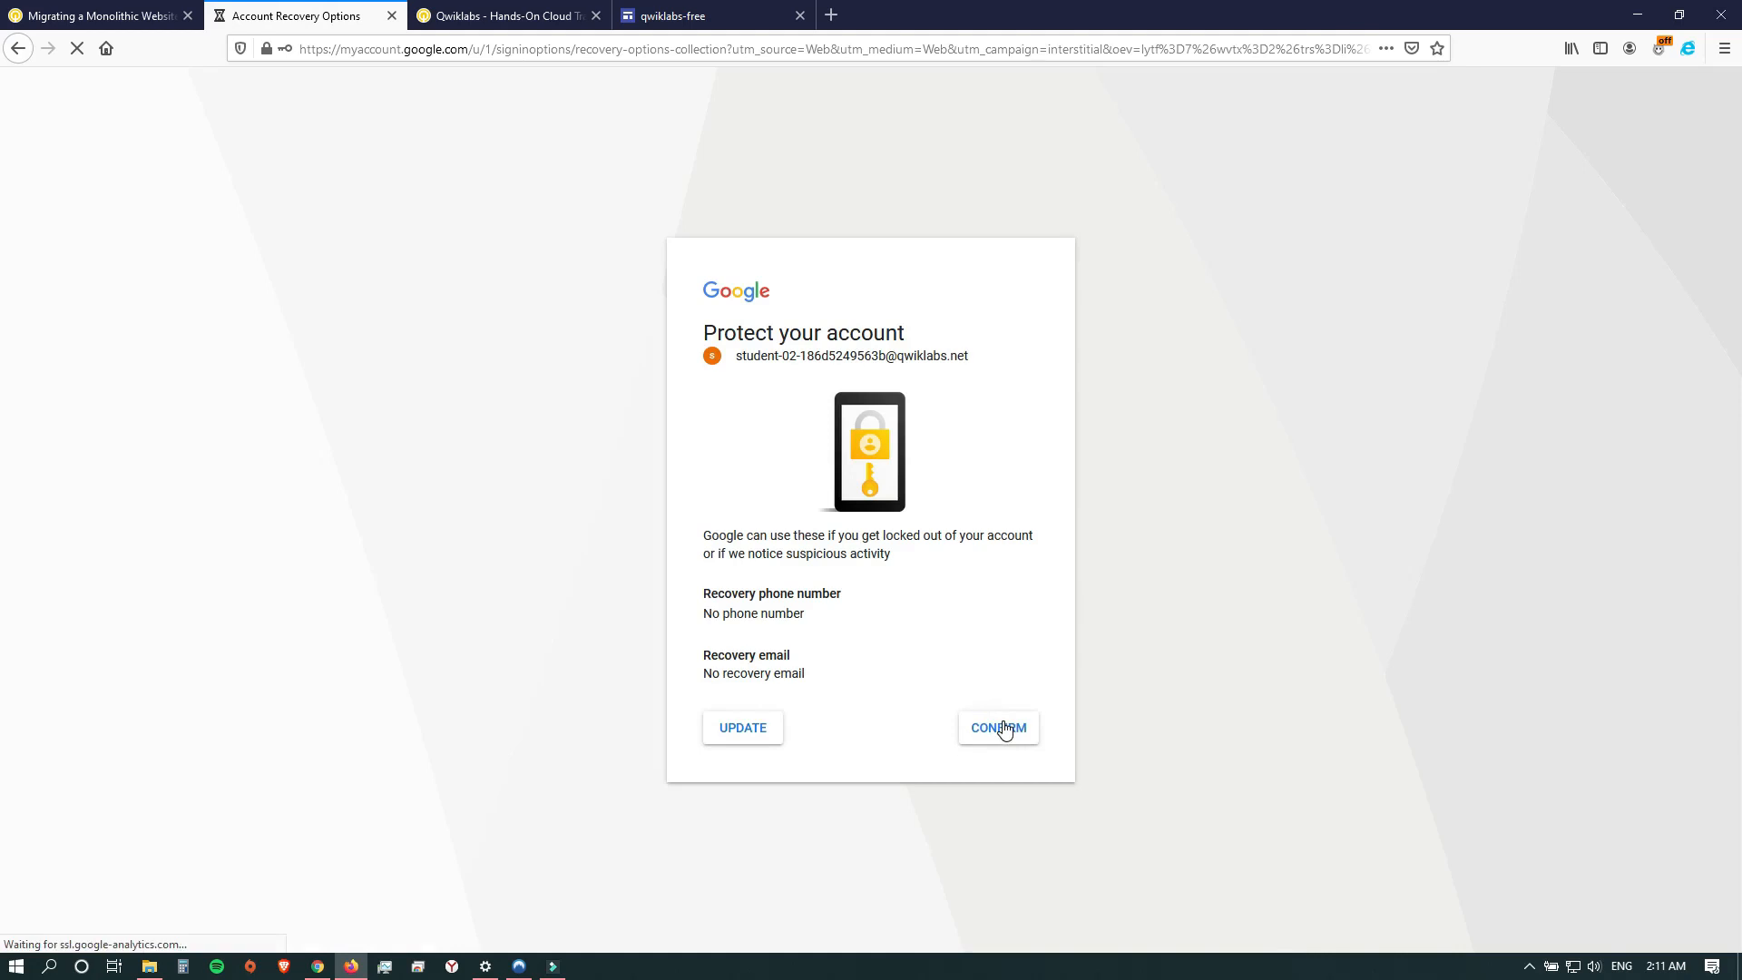
{"action": "left_click", "coordinate": [1003, 728]}
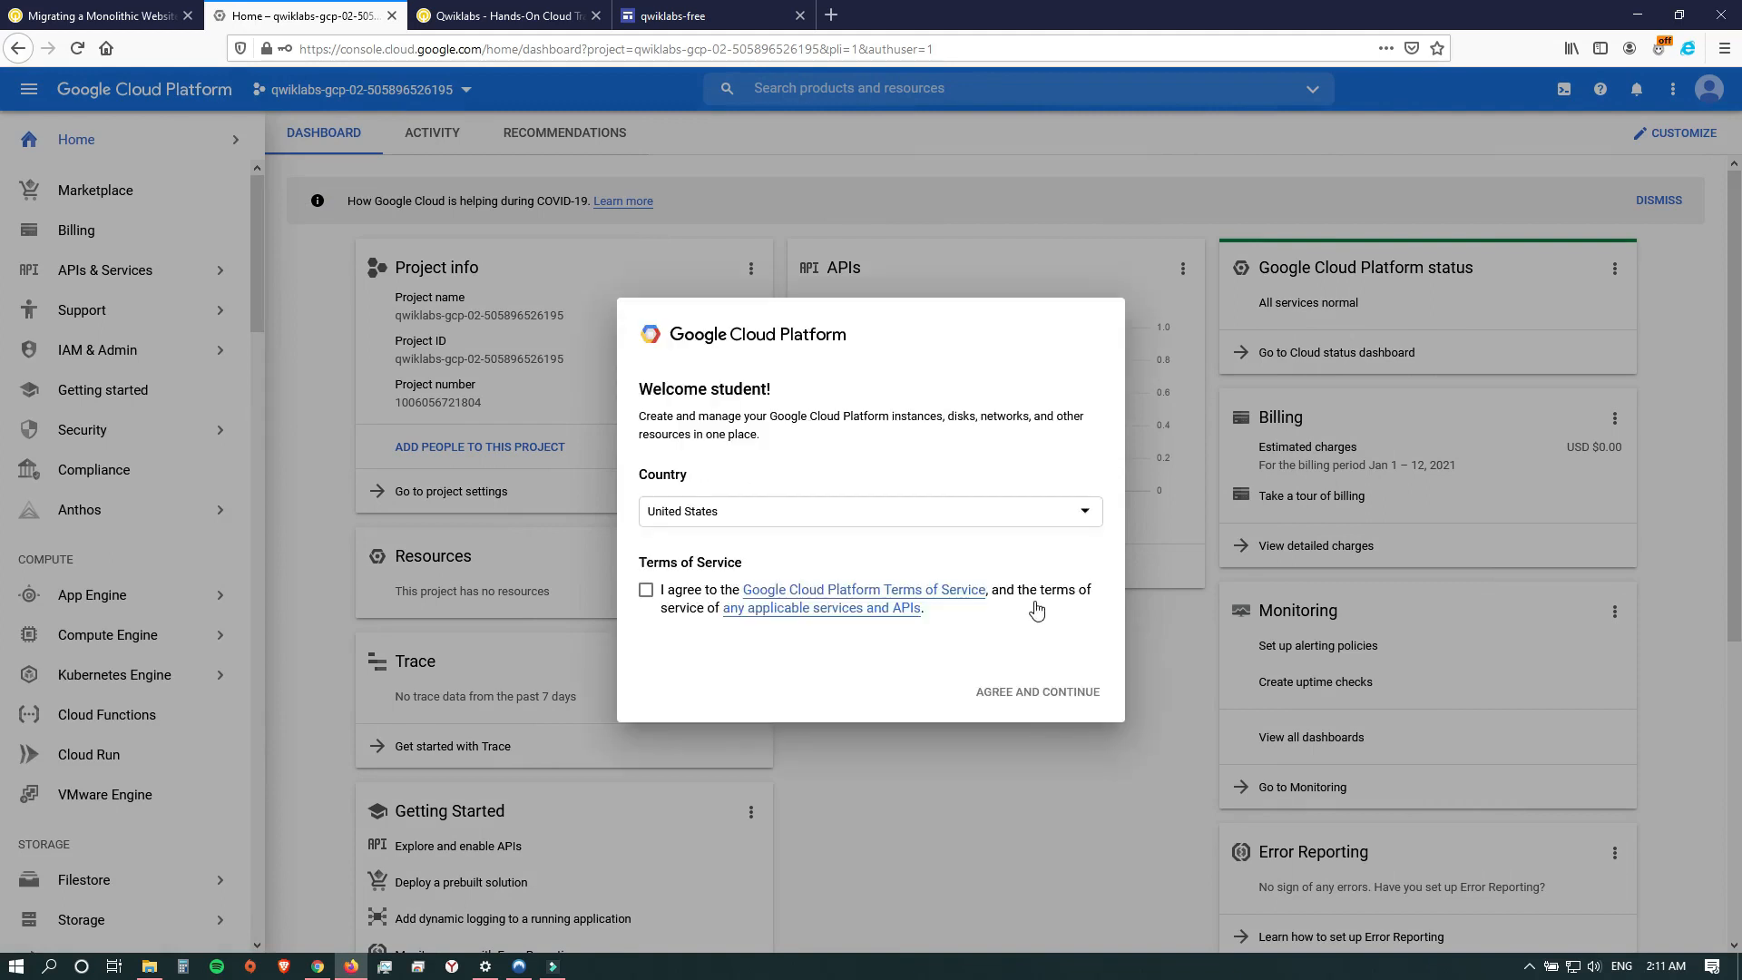
{"action": "left_click", "coordinate": [646, 590]}
{"action": "left_click", "coordinate": [1037, 692]}
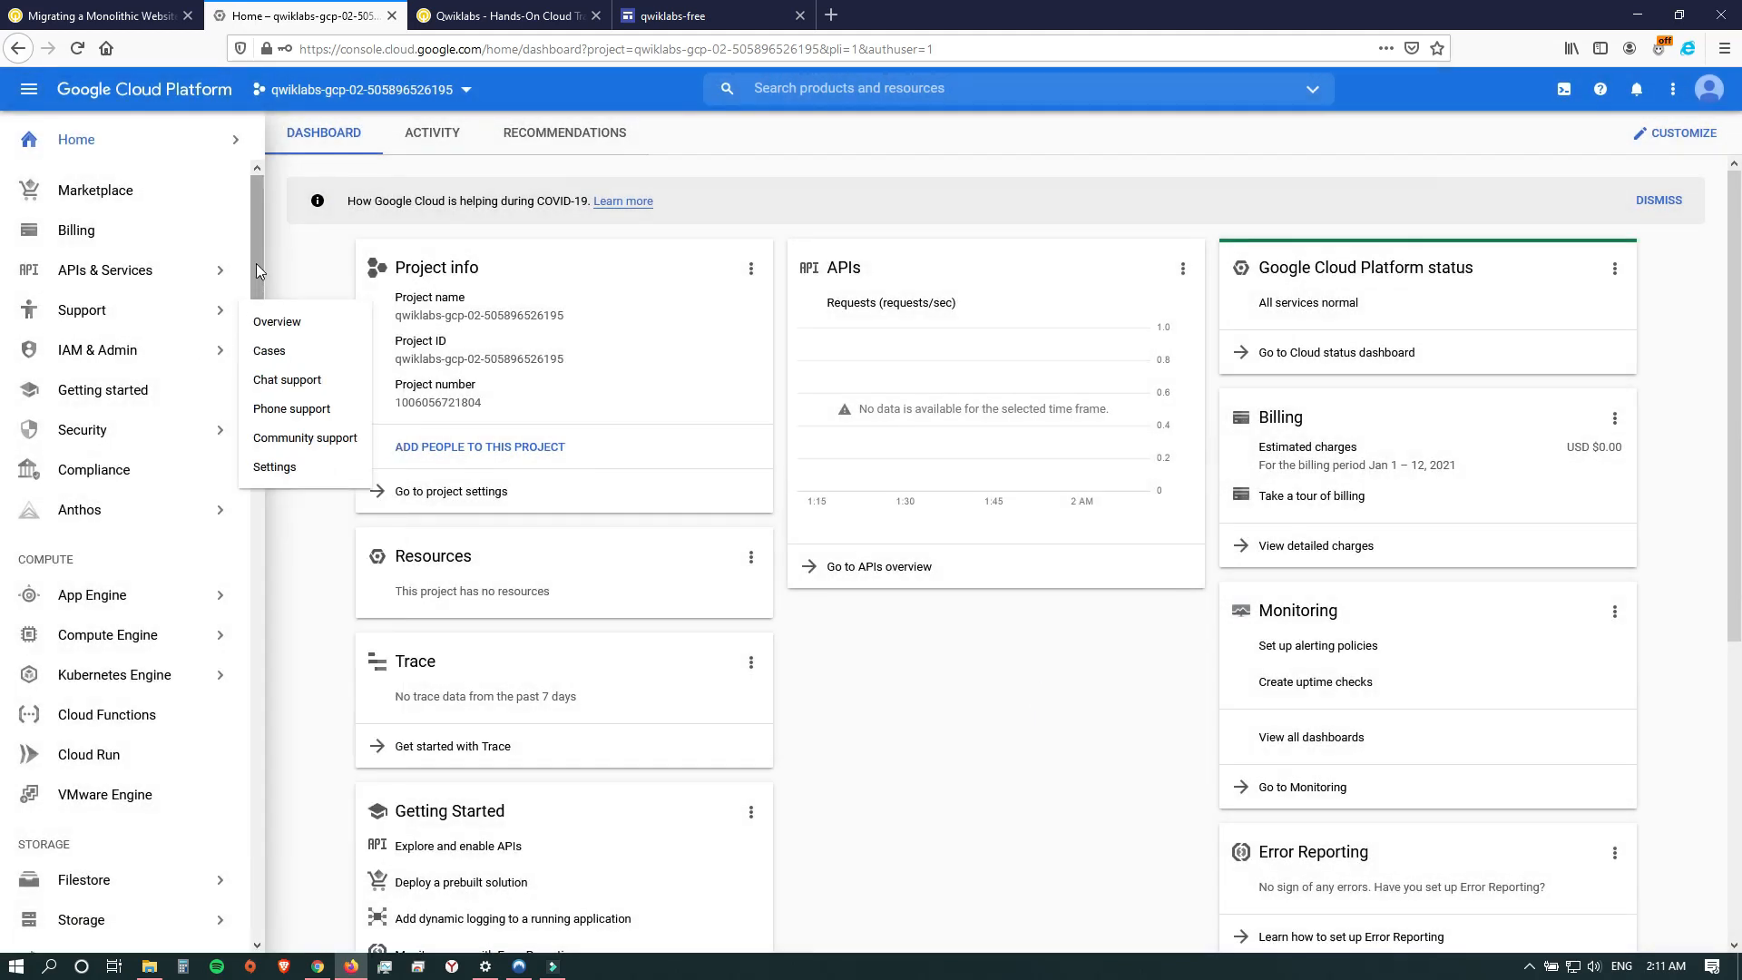
Go to the VM instances of Compute Engine and start creating a new instance.
{"action": "left_click_drag", "start_coordinate": [256, 263], "coordinate": [259, 332]}
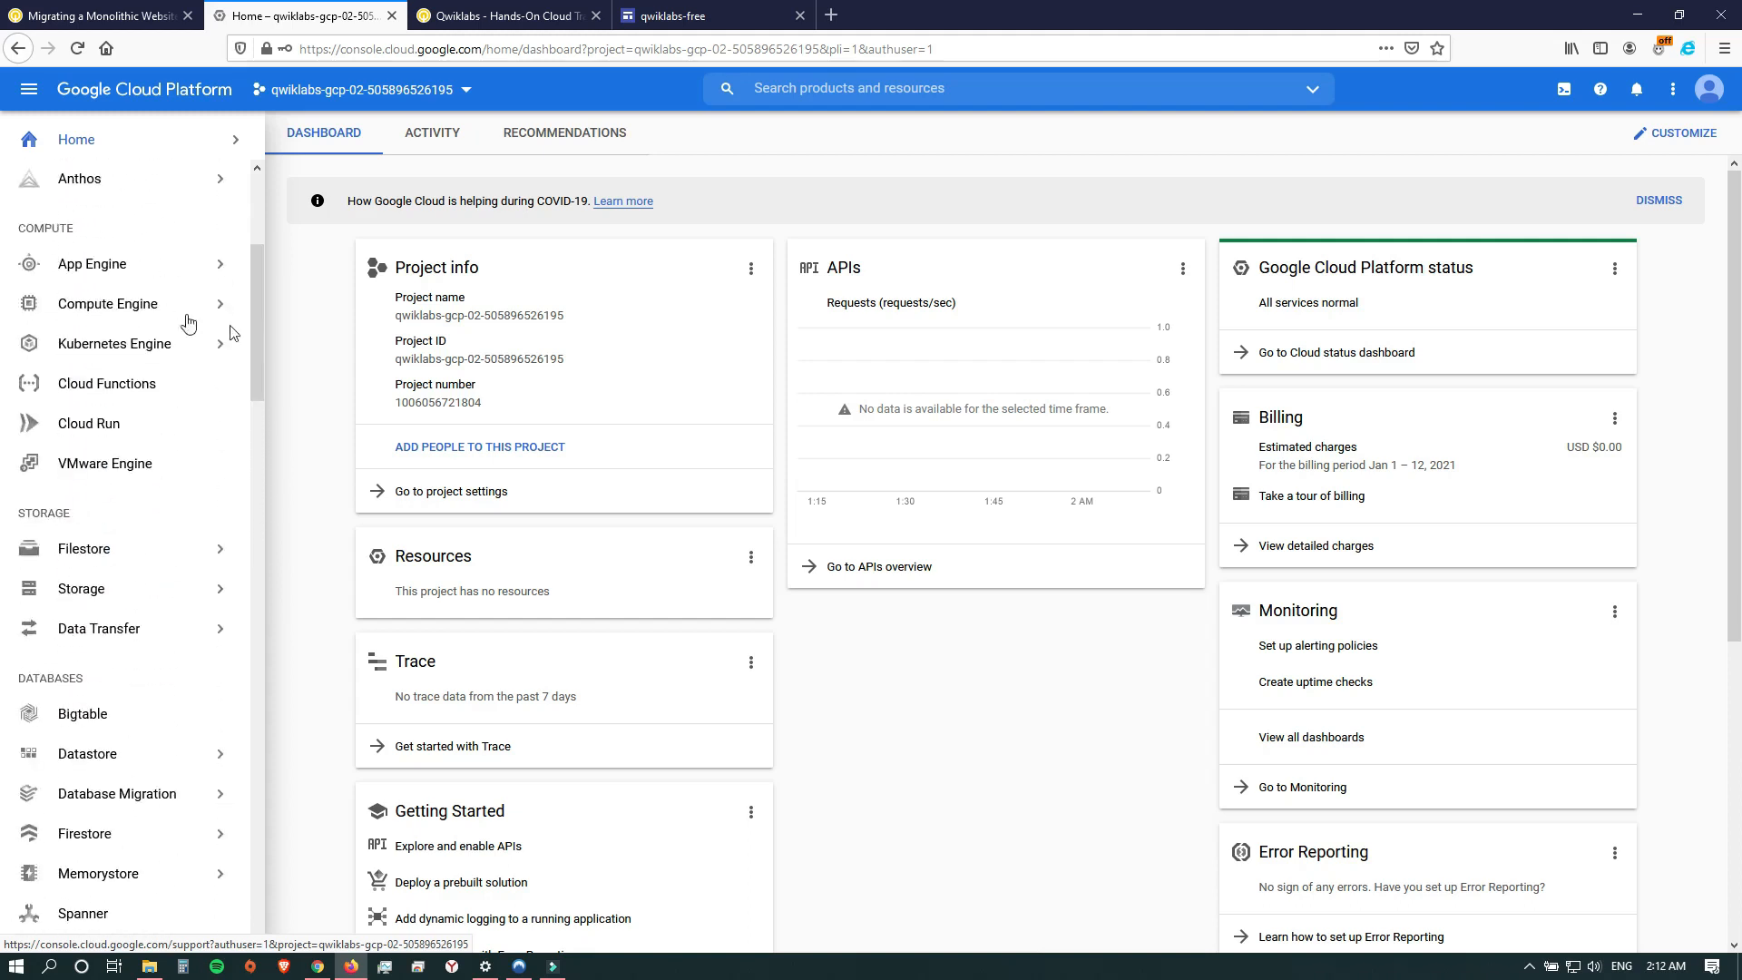
{"action": "mouse_move", "coordinate": [138, 313]}
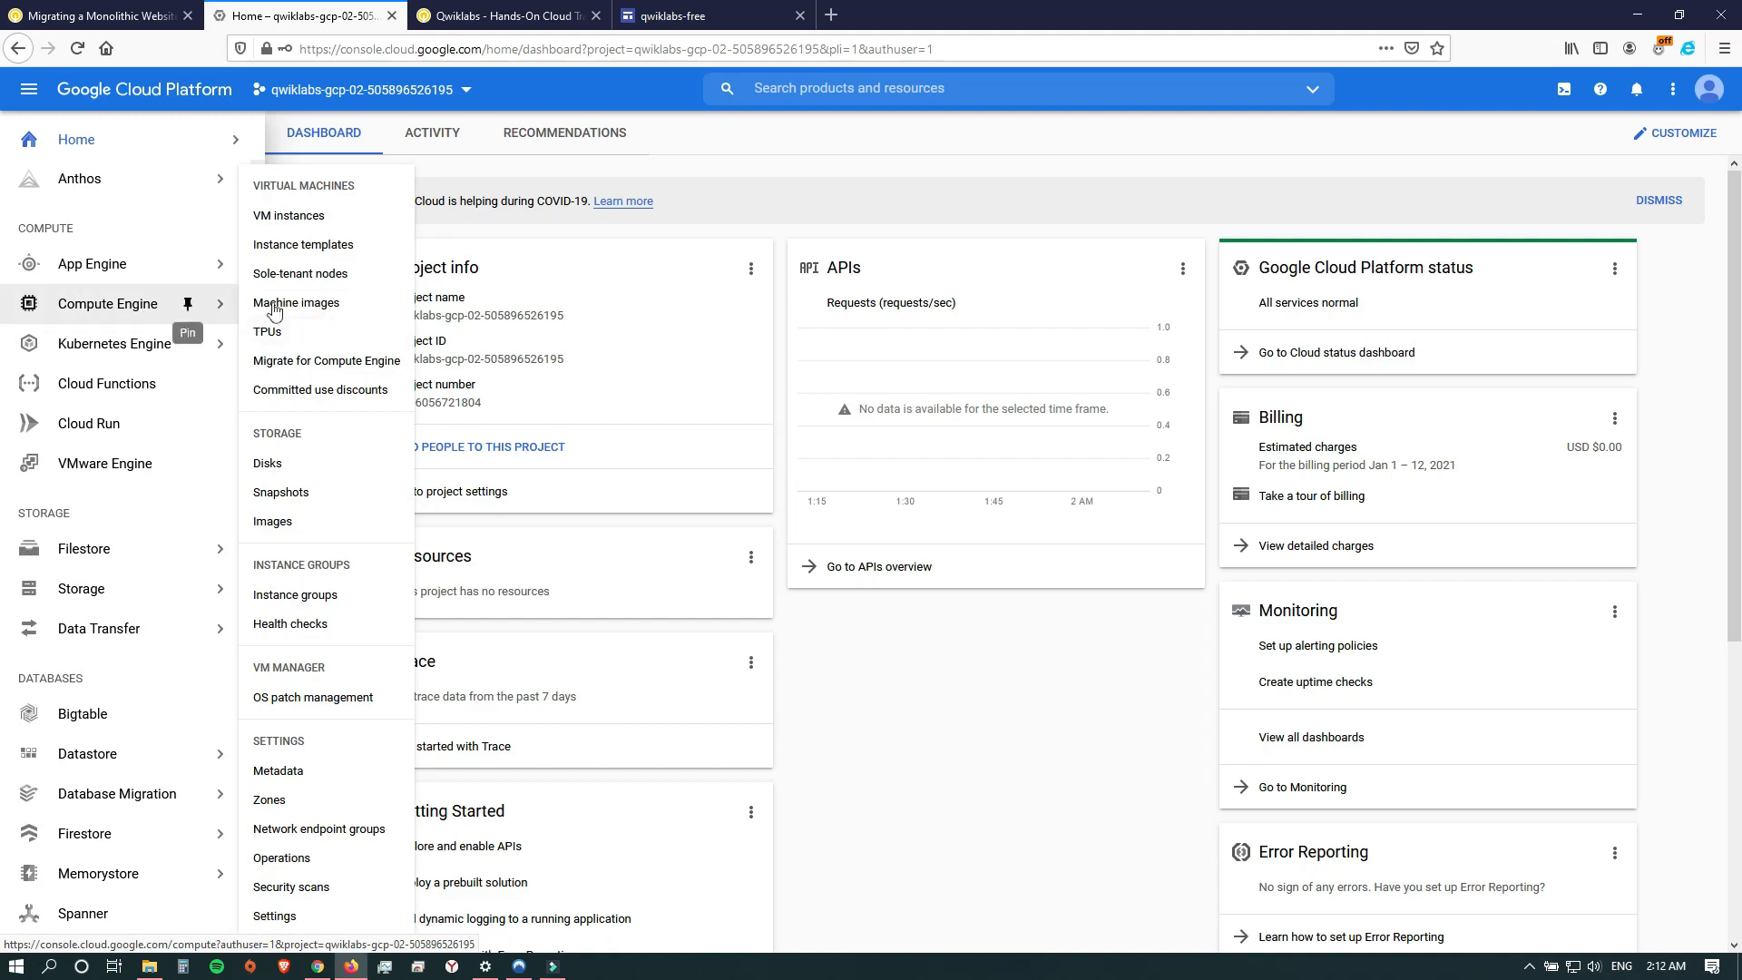
{"action": "left_click", "coordinate": [326, 218]}
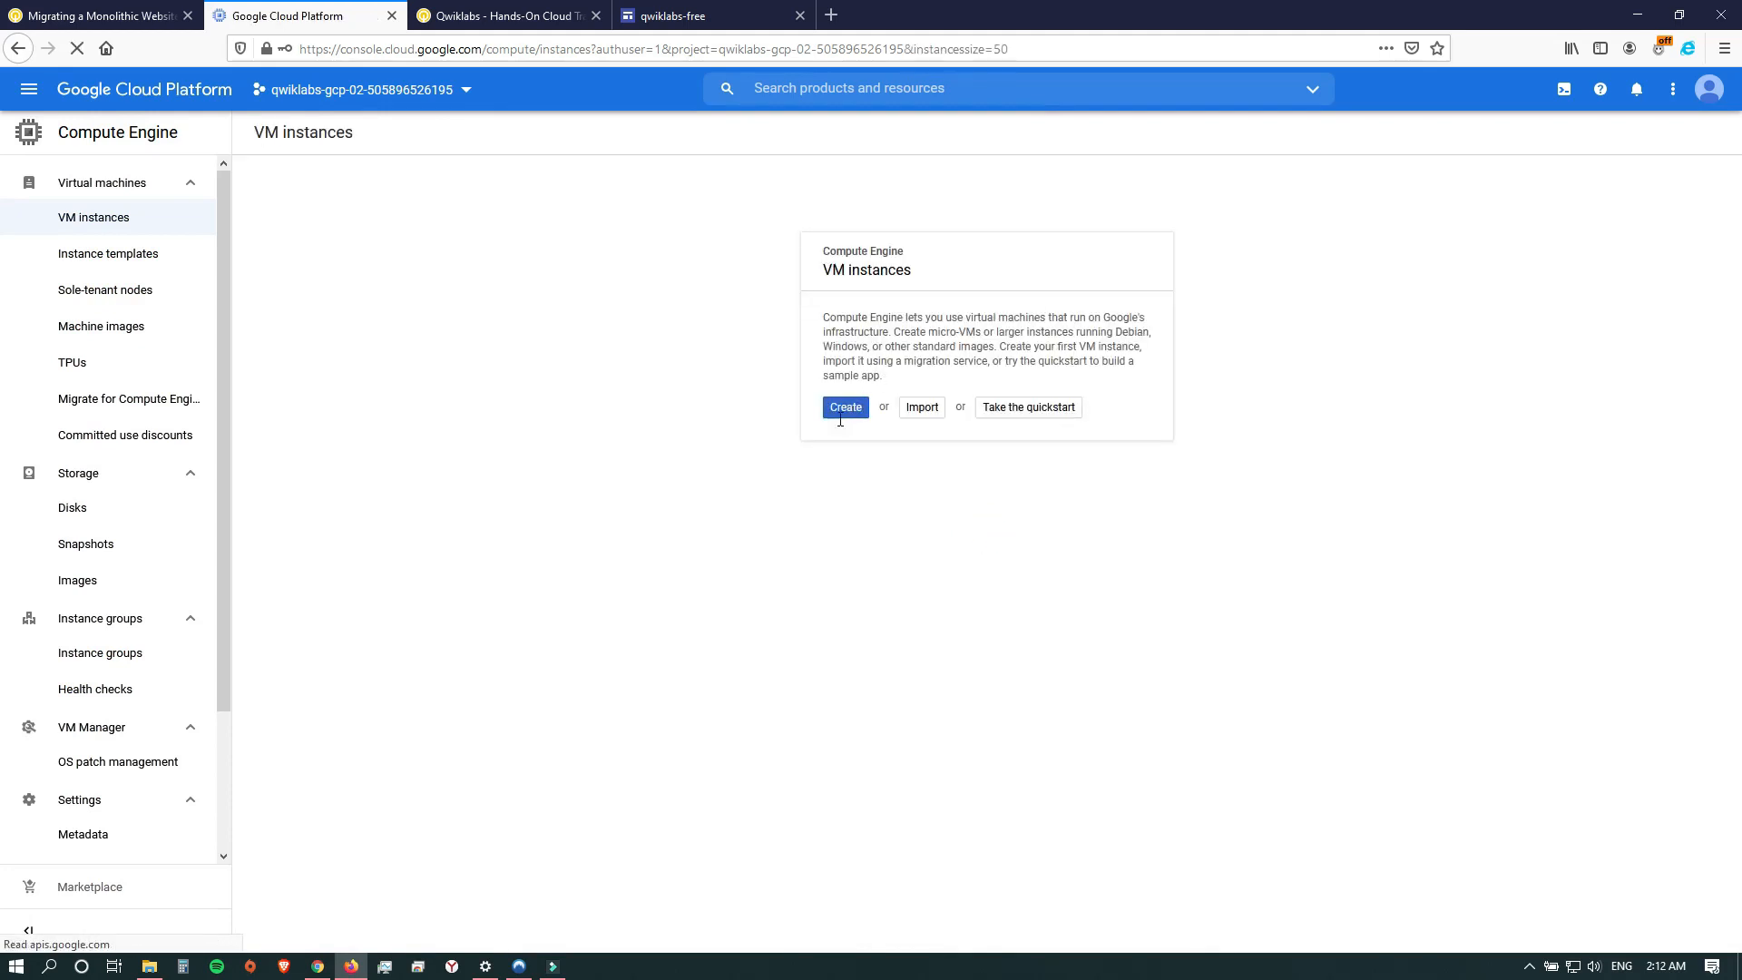
{"action": "left_click", "coordinate": [862, 406]}
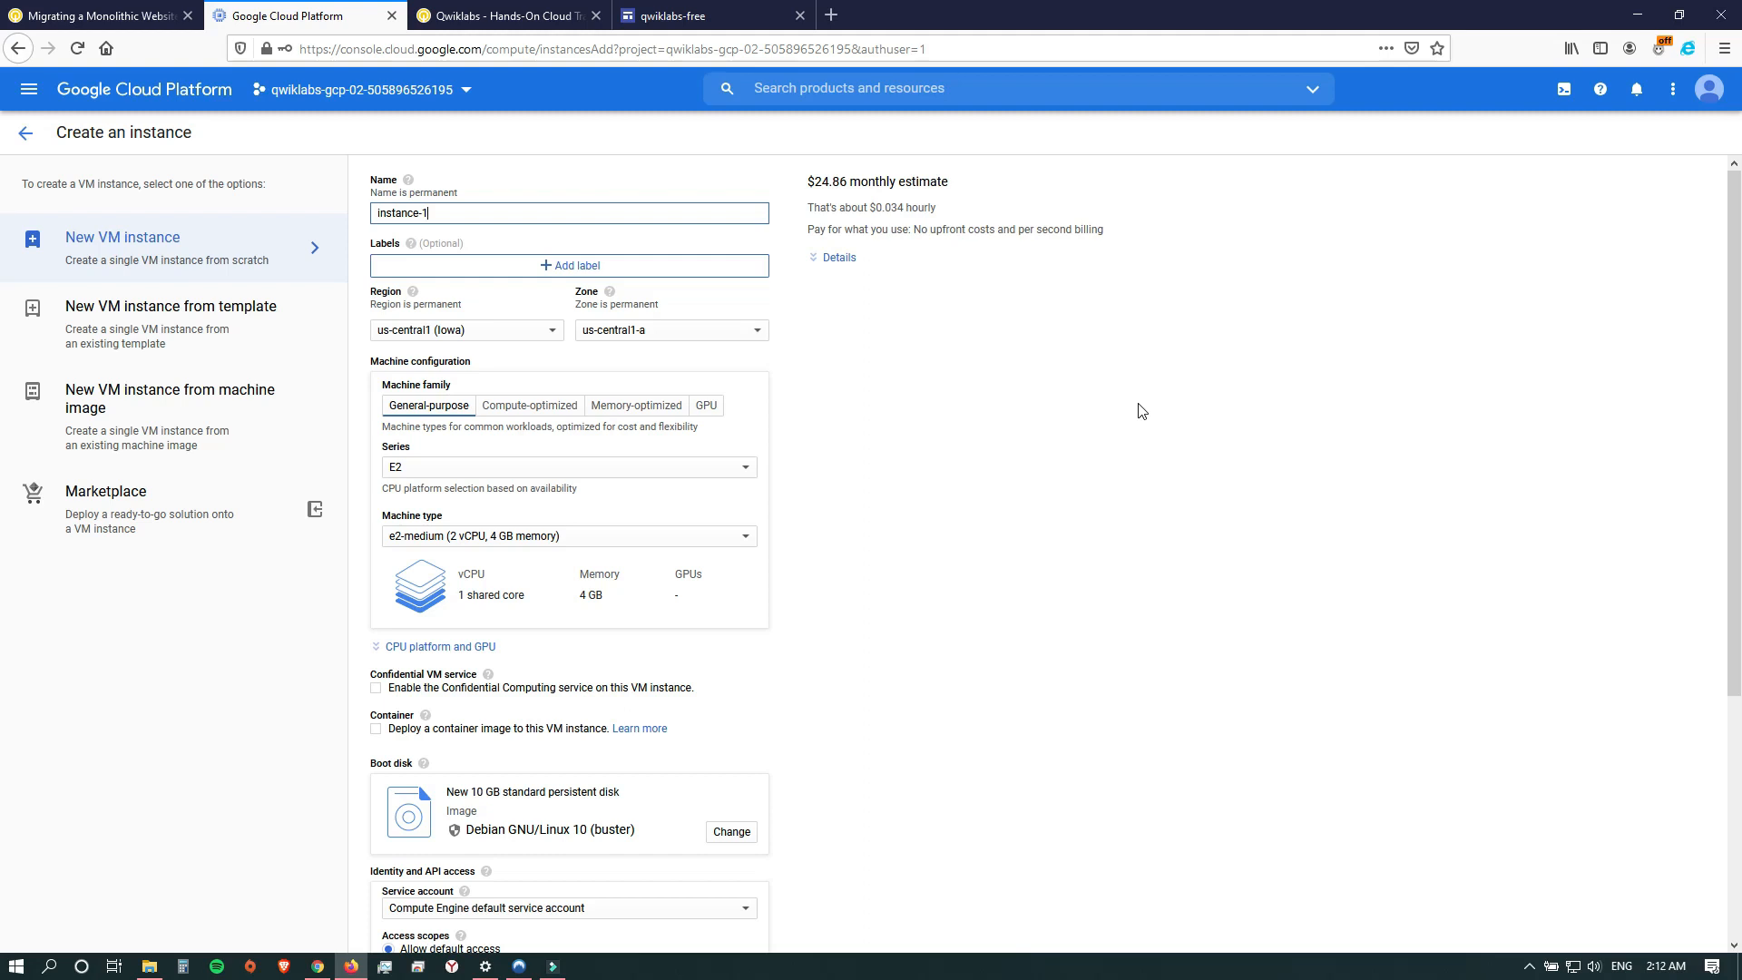
{"action": "left_click", "coordinate": [495, 341]}
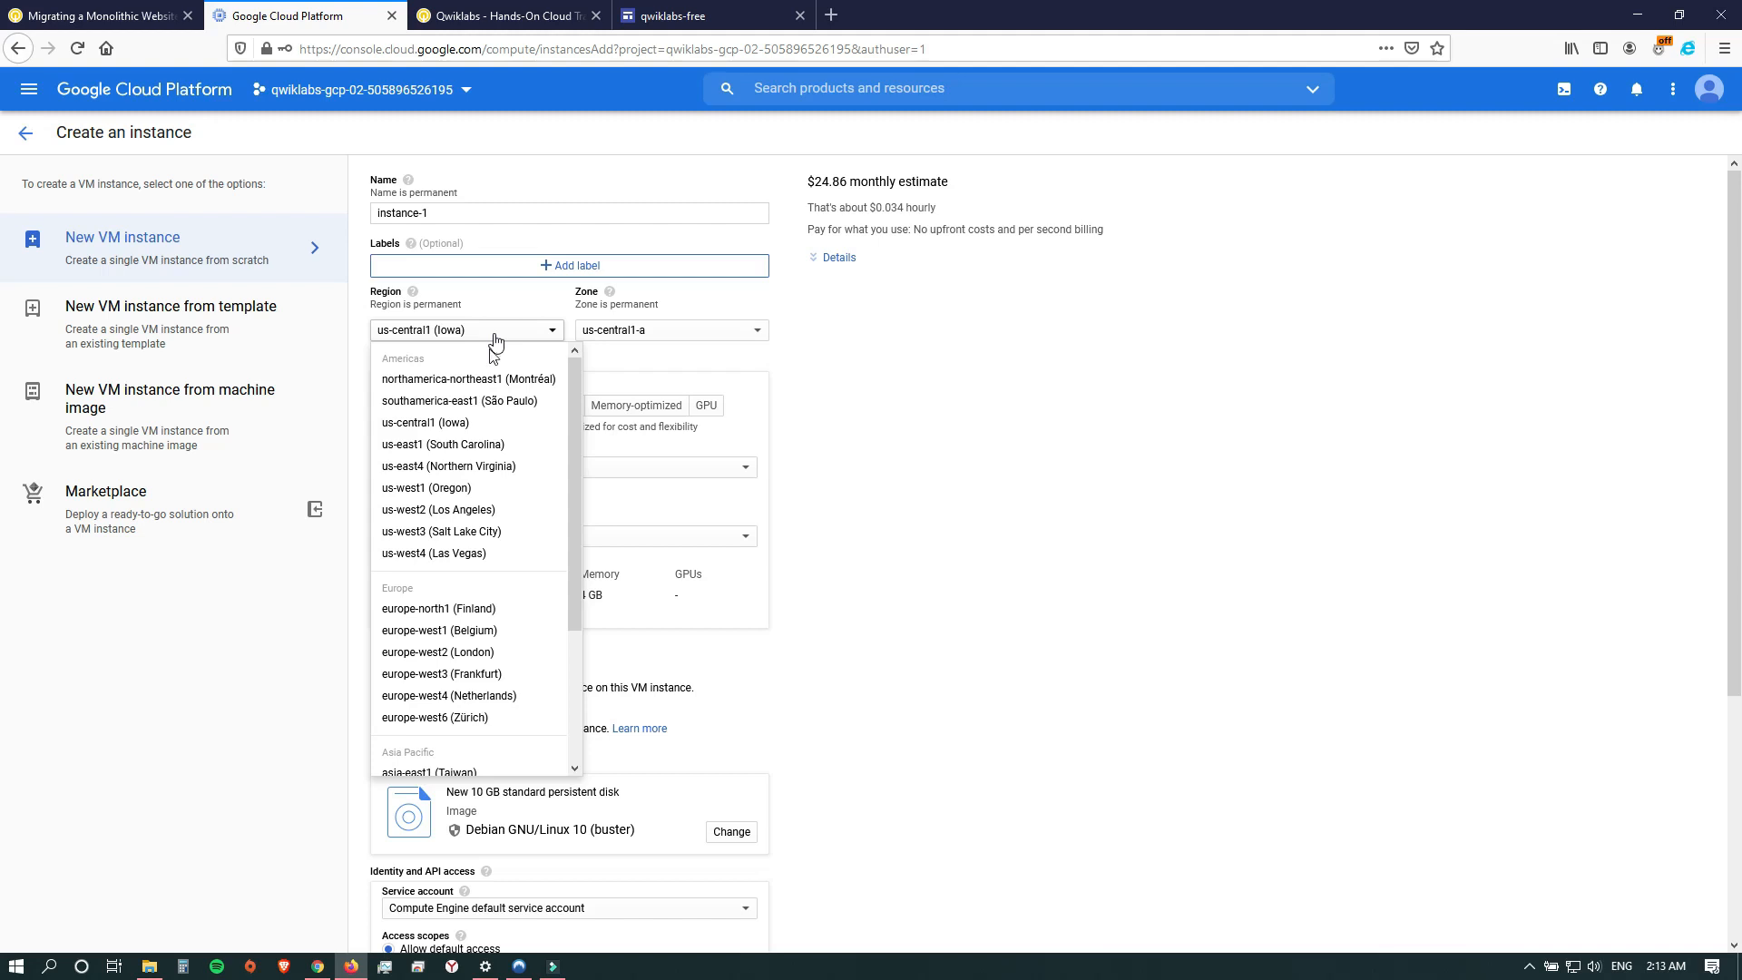
{"action": "left_click_drag", "start_coordinate": [572, 427], "coordinate": [559, 313]}
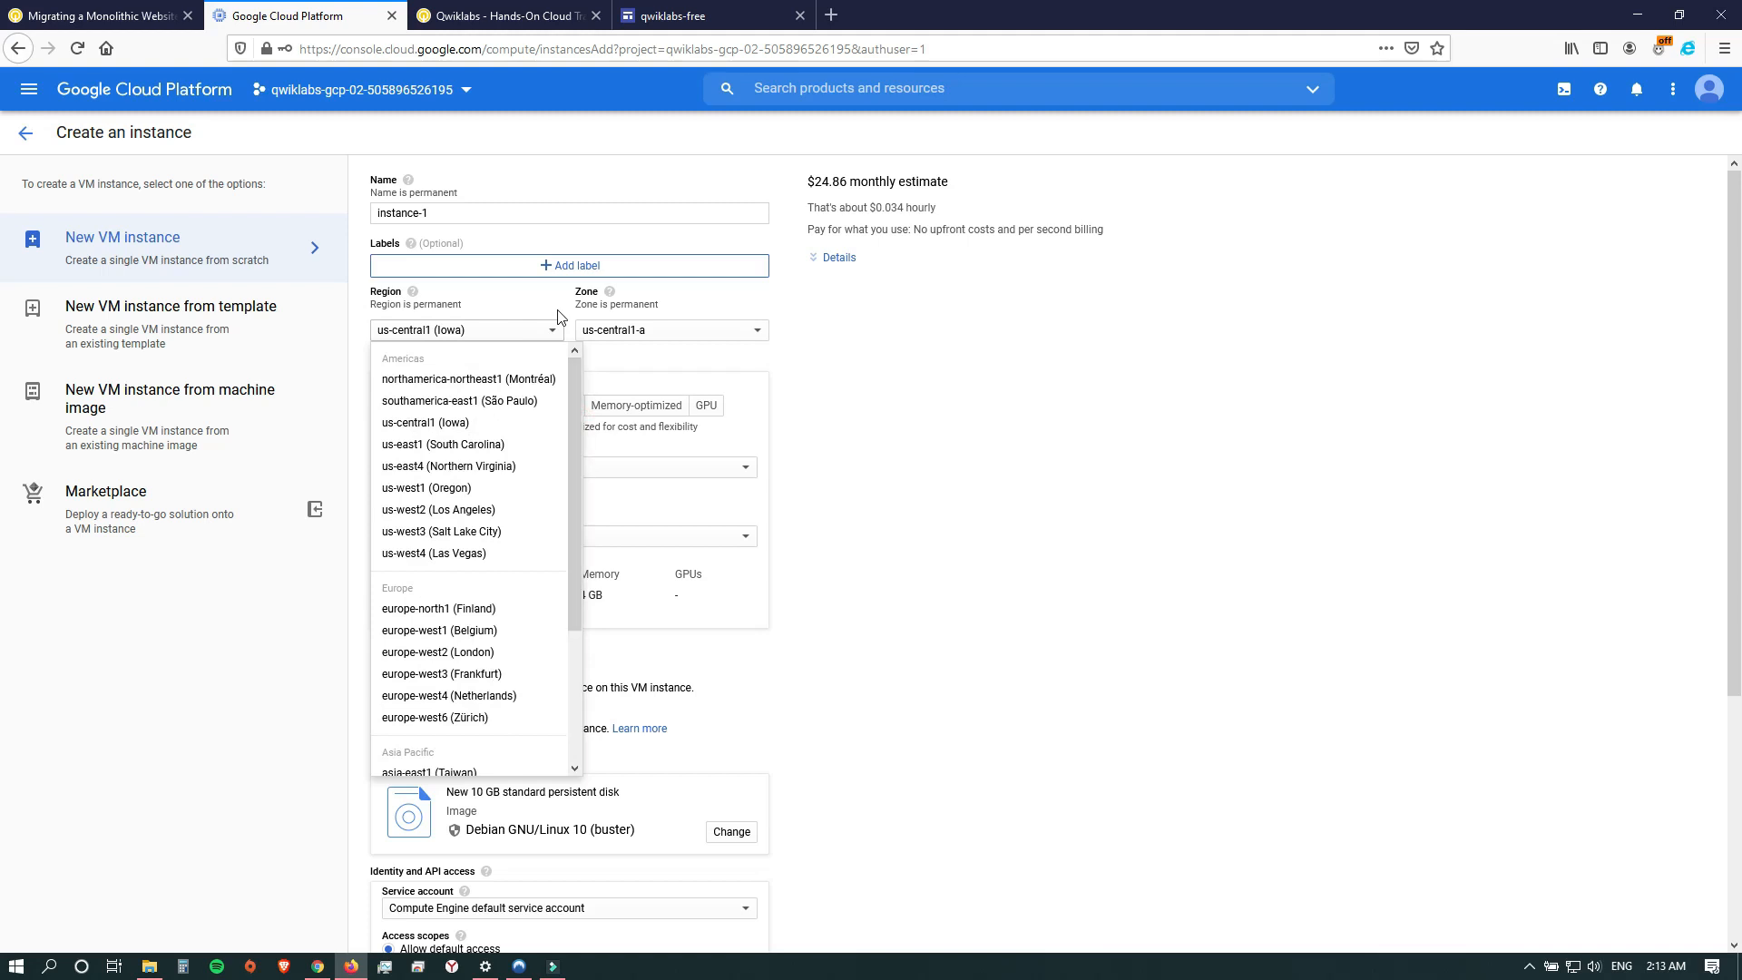
{"action": "left_click", "coordinate": [894, 428]}
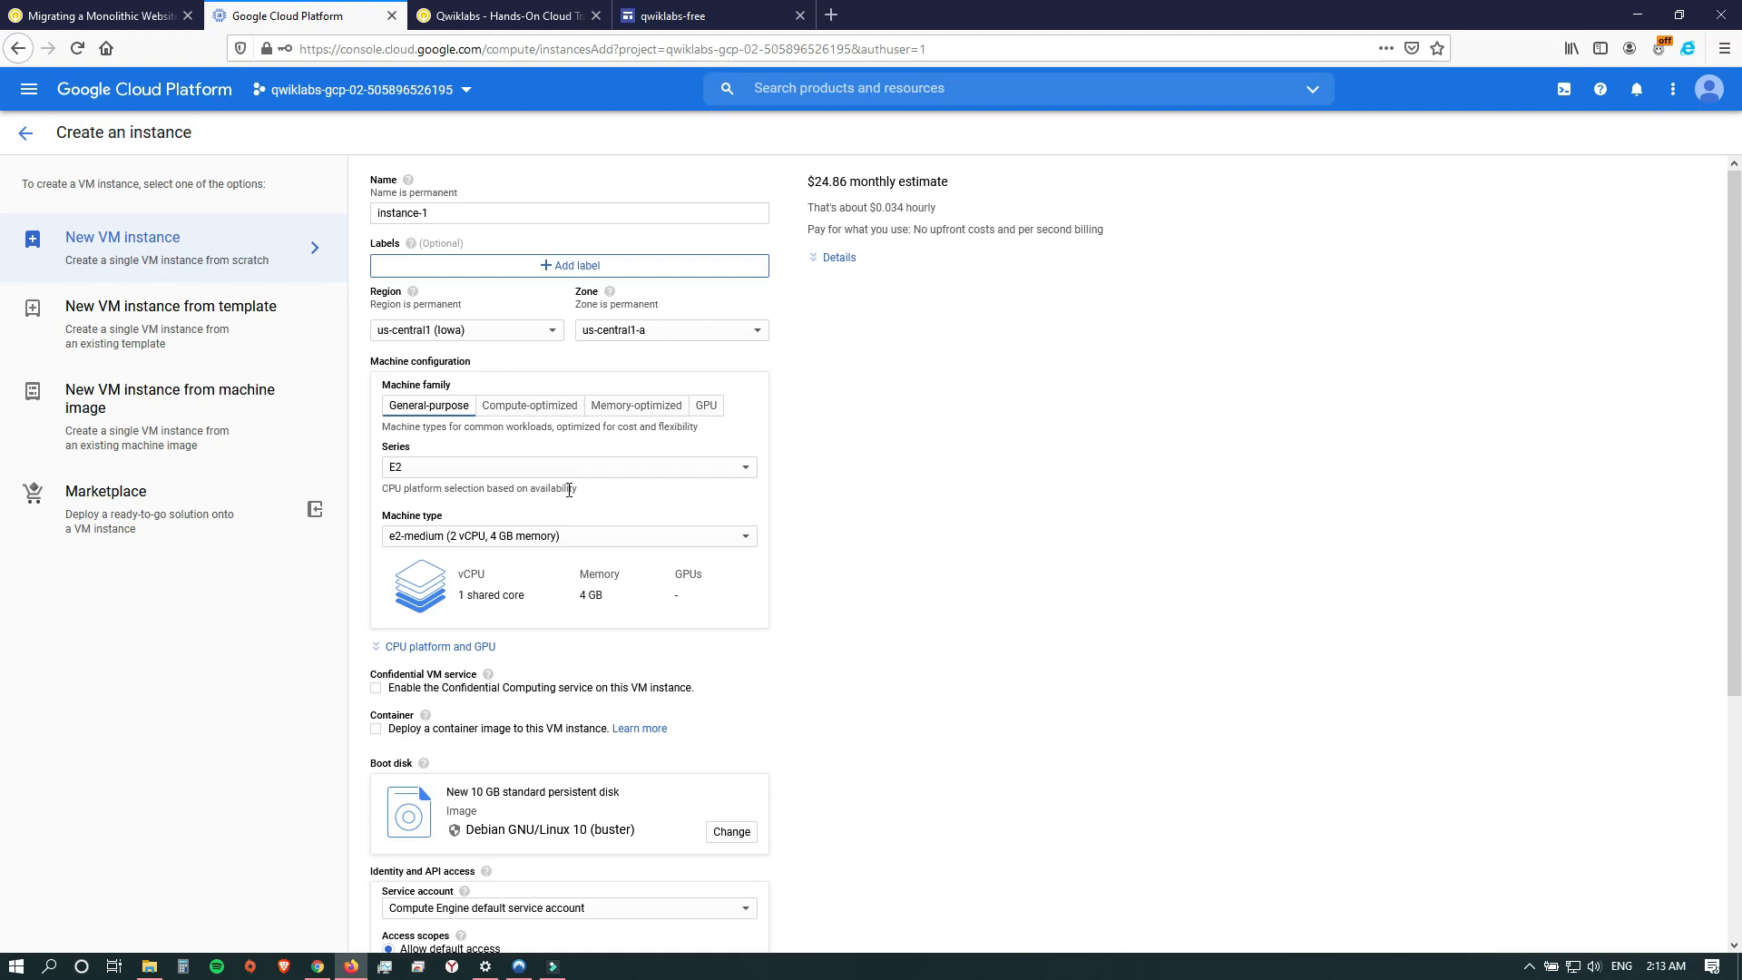
Set the instance's machine series to N1 and its machine type to Custom.
{"action": "left_click", "coordinate": [518, 467]}
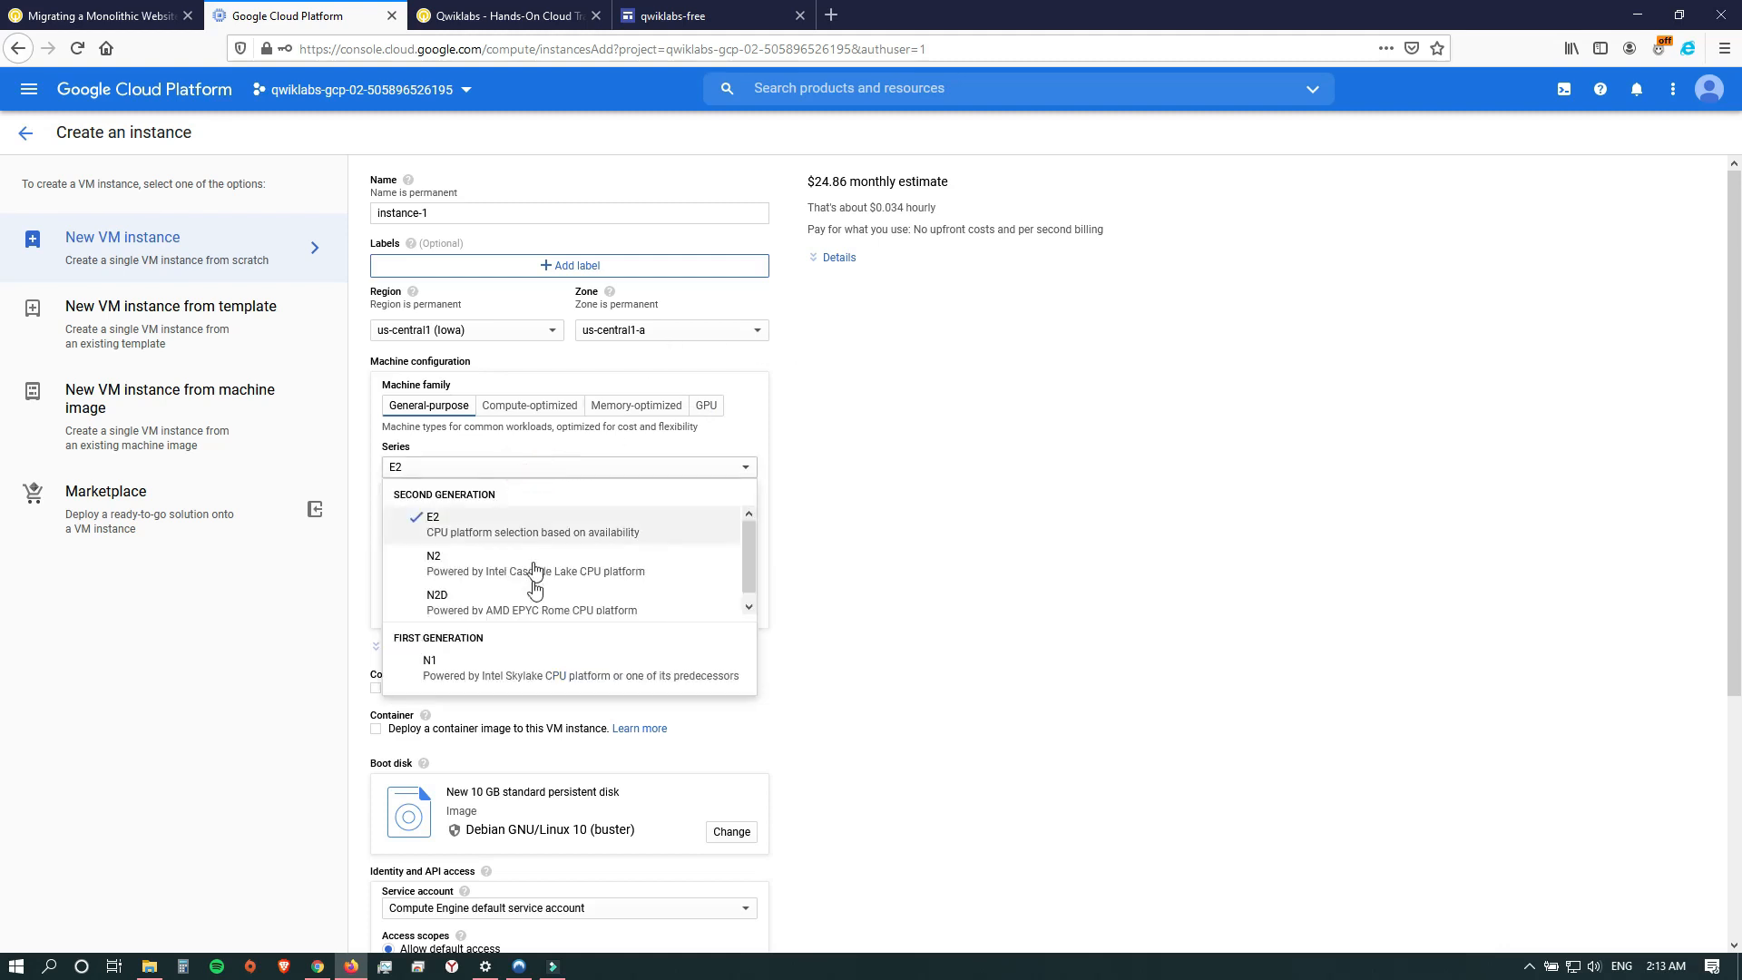
{"action": "left_click", "coordinate": [444, 663]}
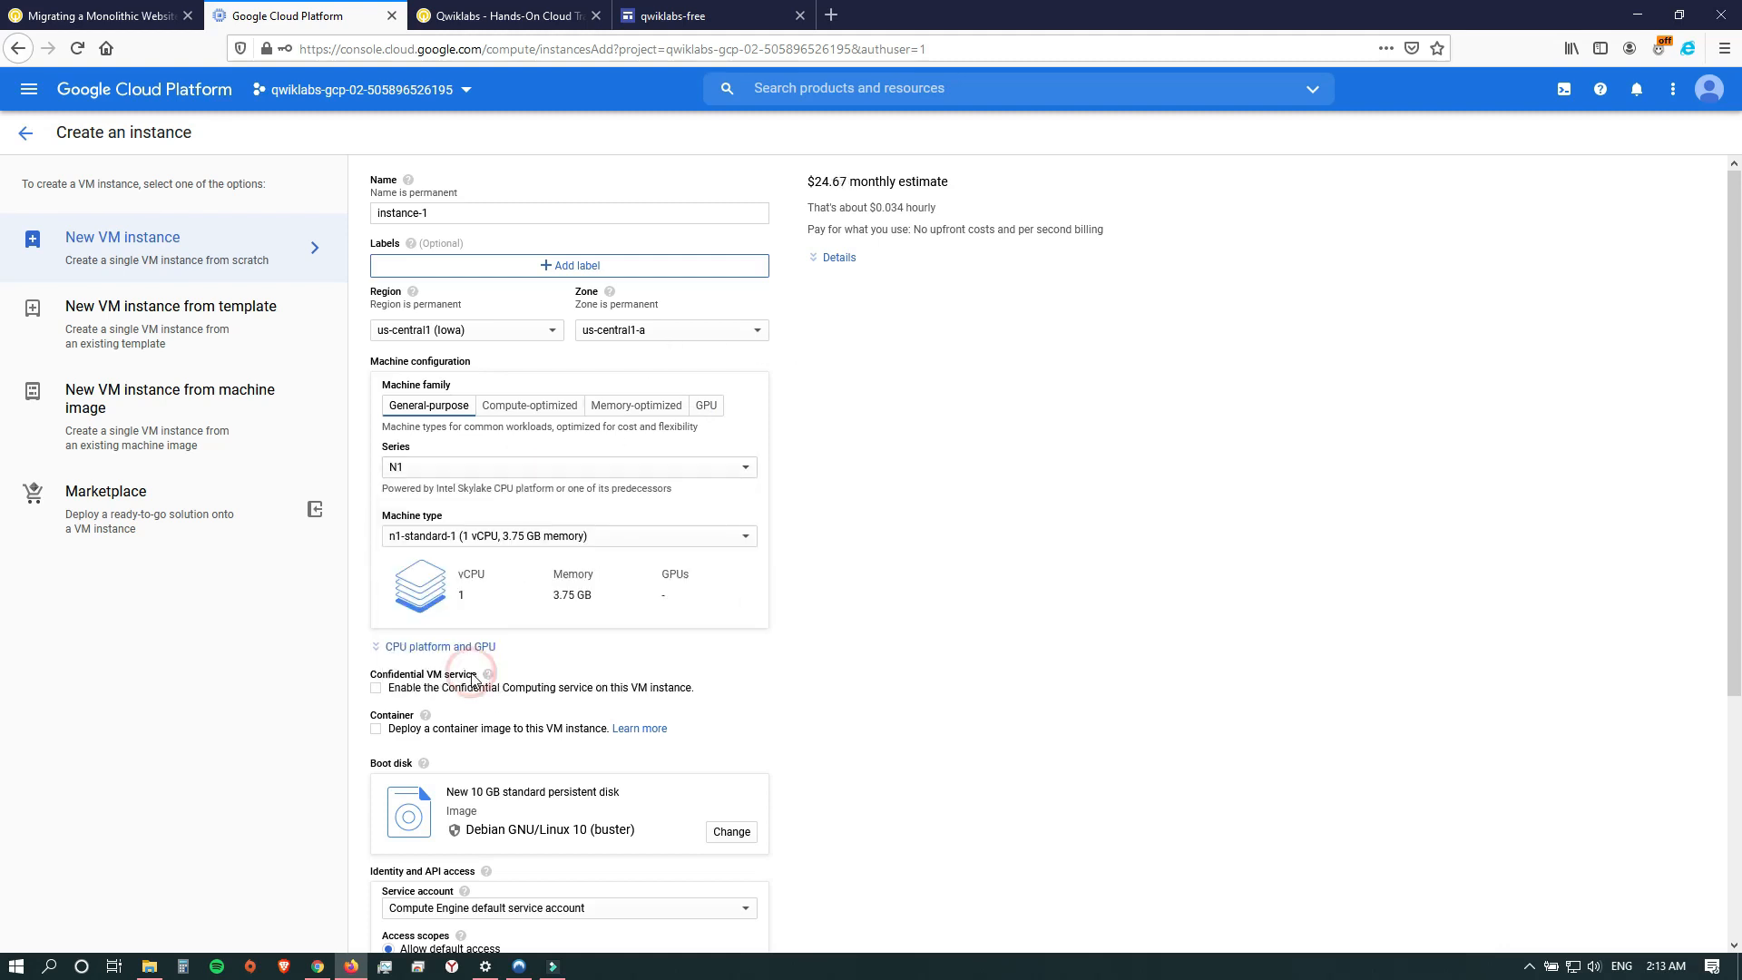
{"action": "left_click", "coordinate": [452, 538]}
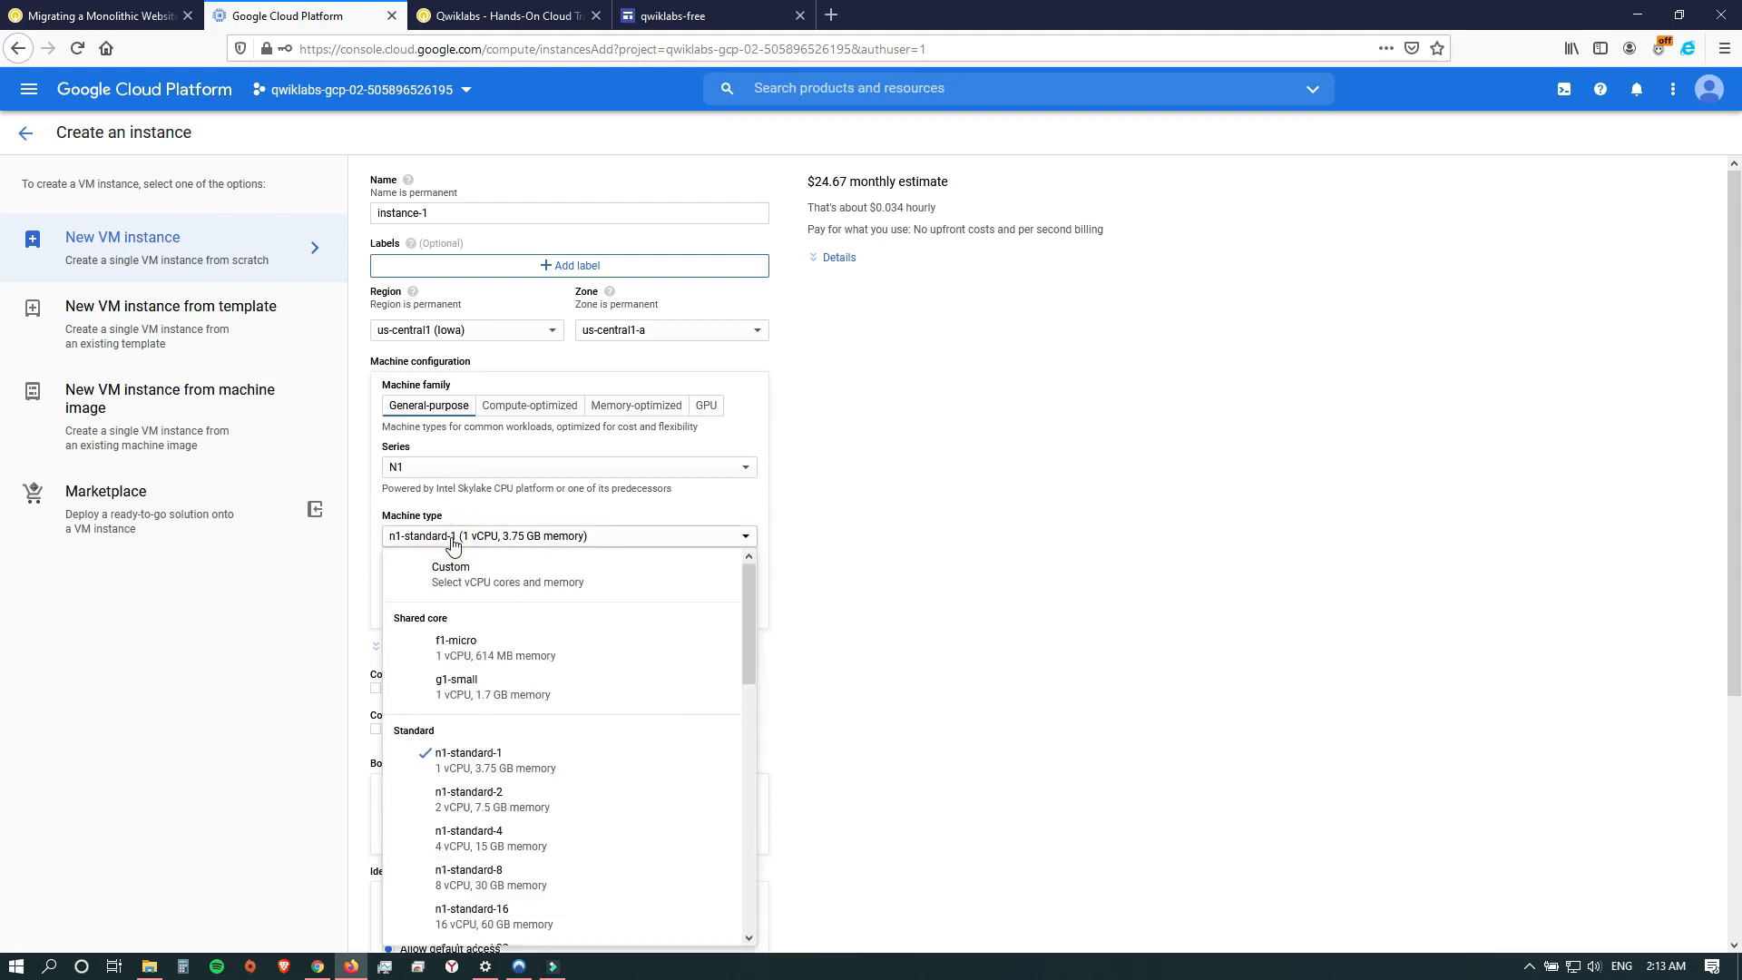
{"action": "left_click", "coordinate": [478, 583]}
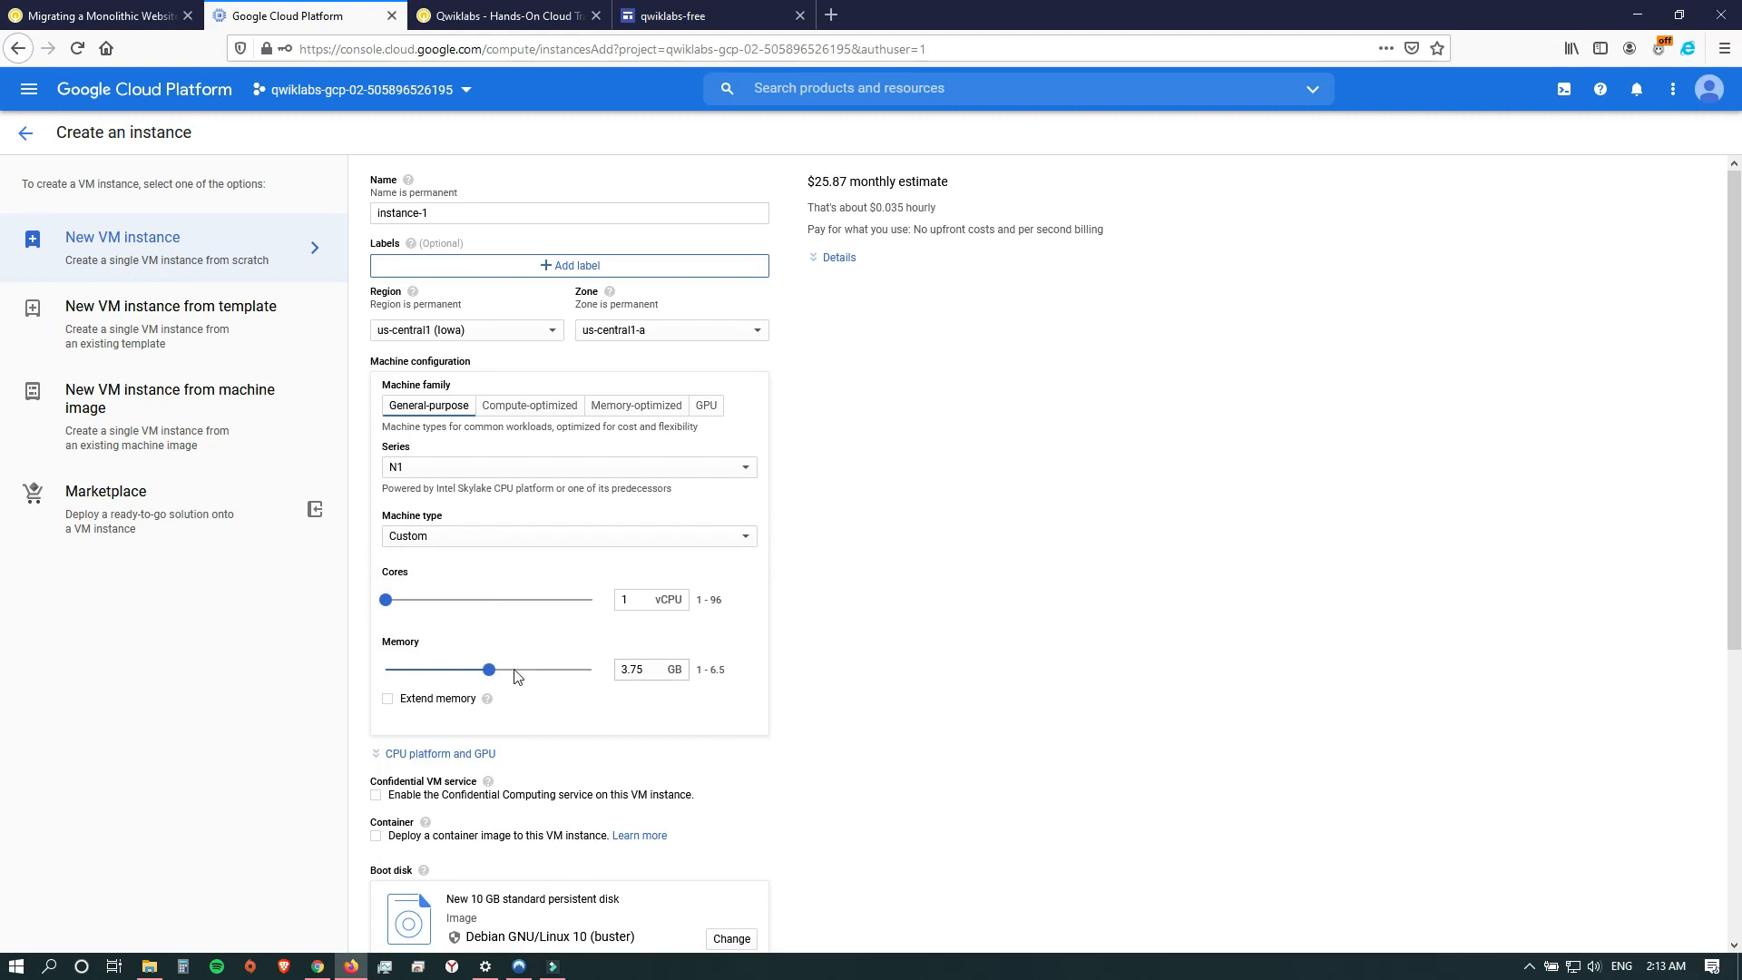
Enable extended memory and set the custom machine to 624 GB of memory and 6 vCPU cores.
{"action": "left_click", "coordinate": [387, 699]}
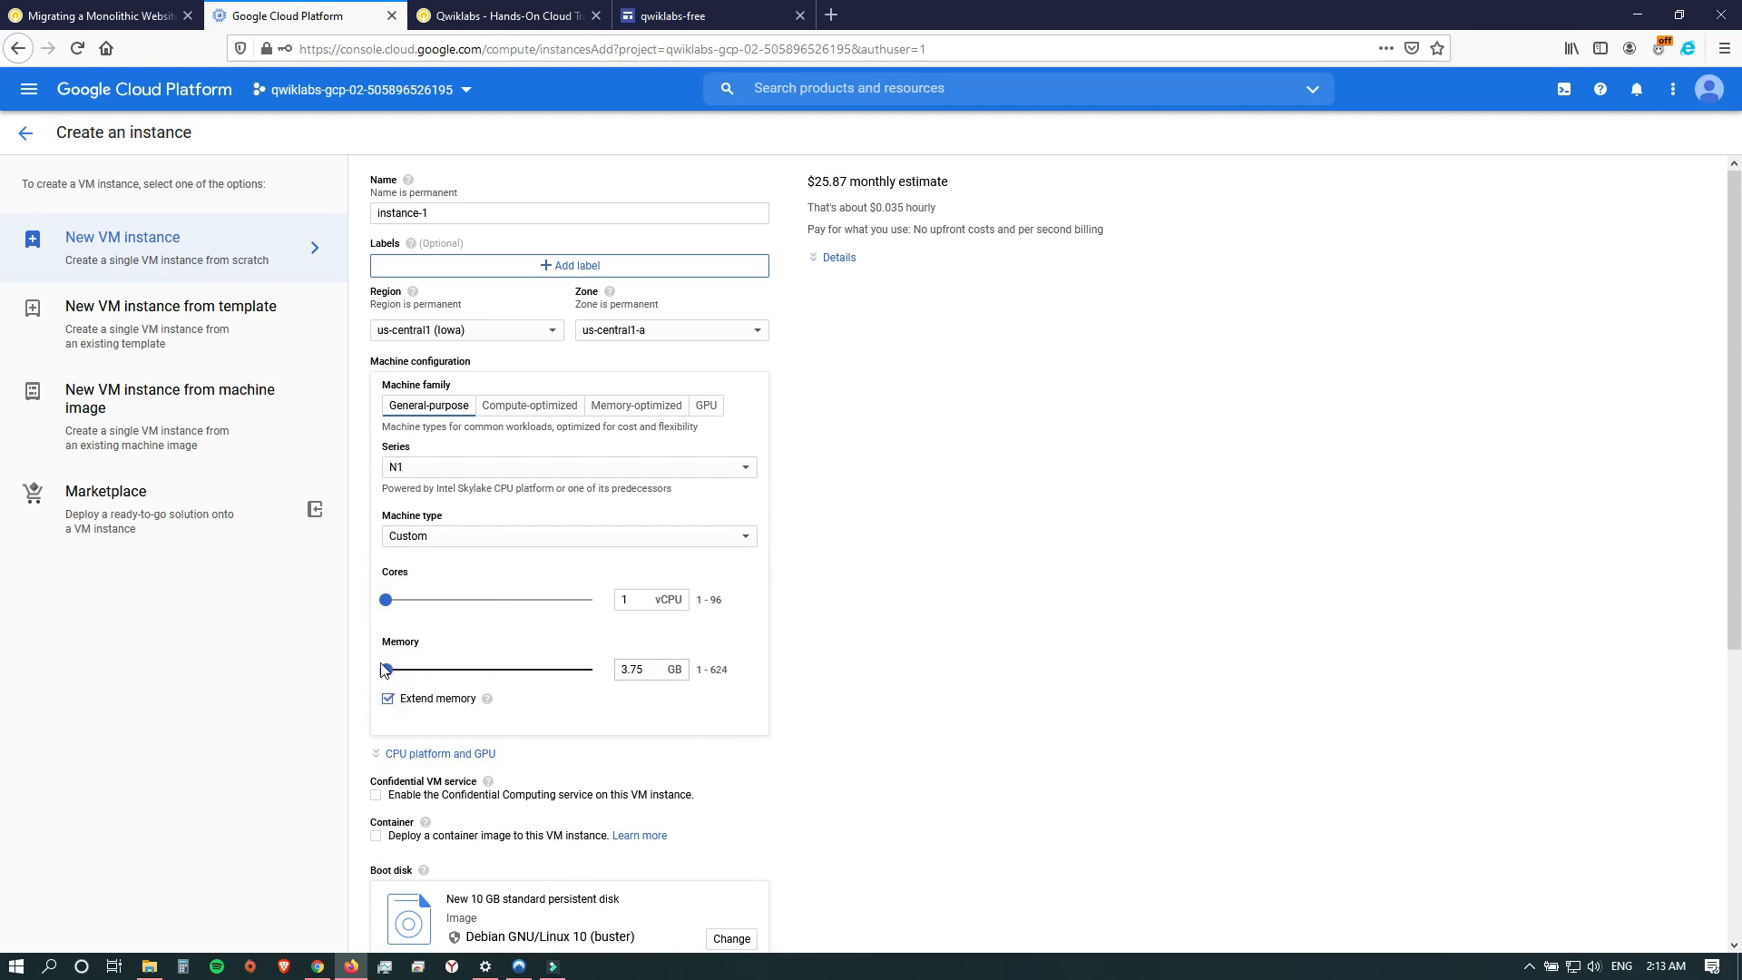
{"action": "left_click_drag", "start_coordinate": [386, 670], "coordinate": [591, 669]}
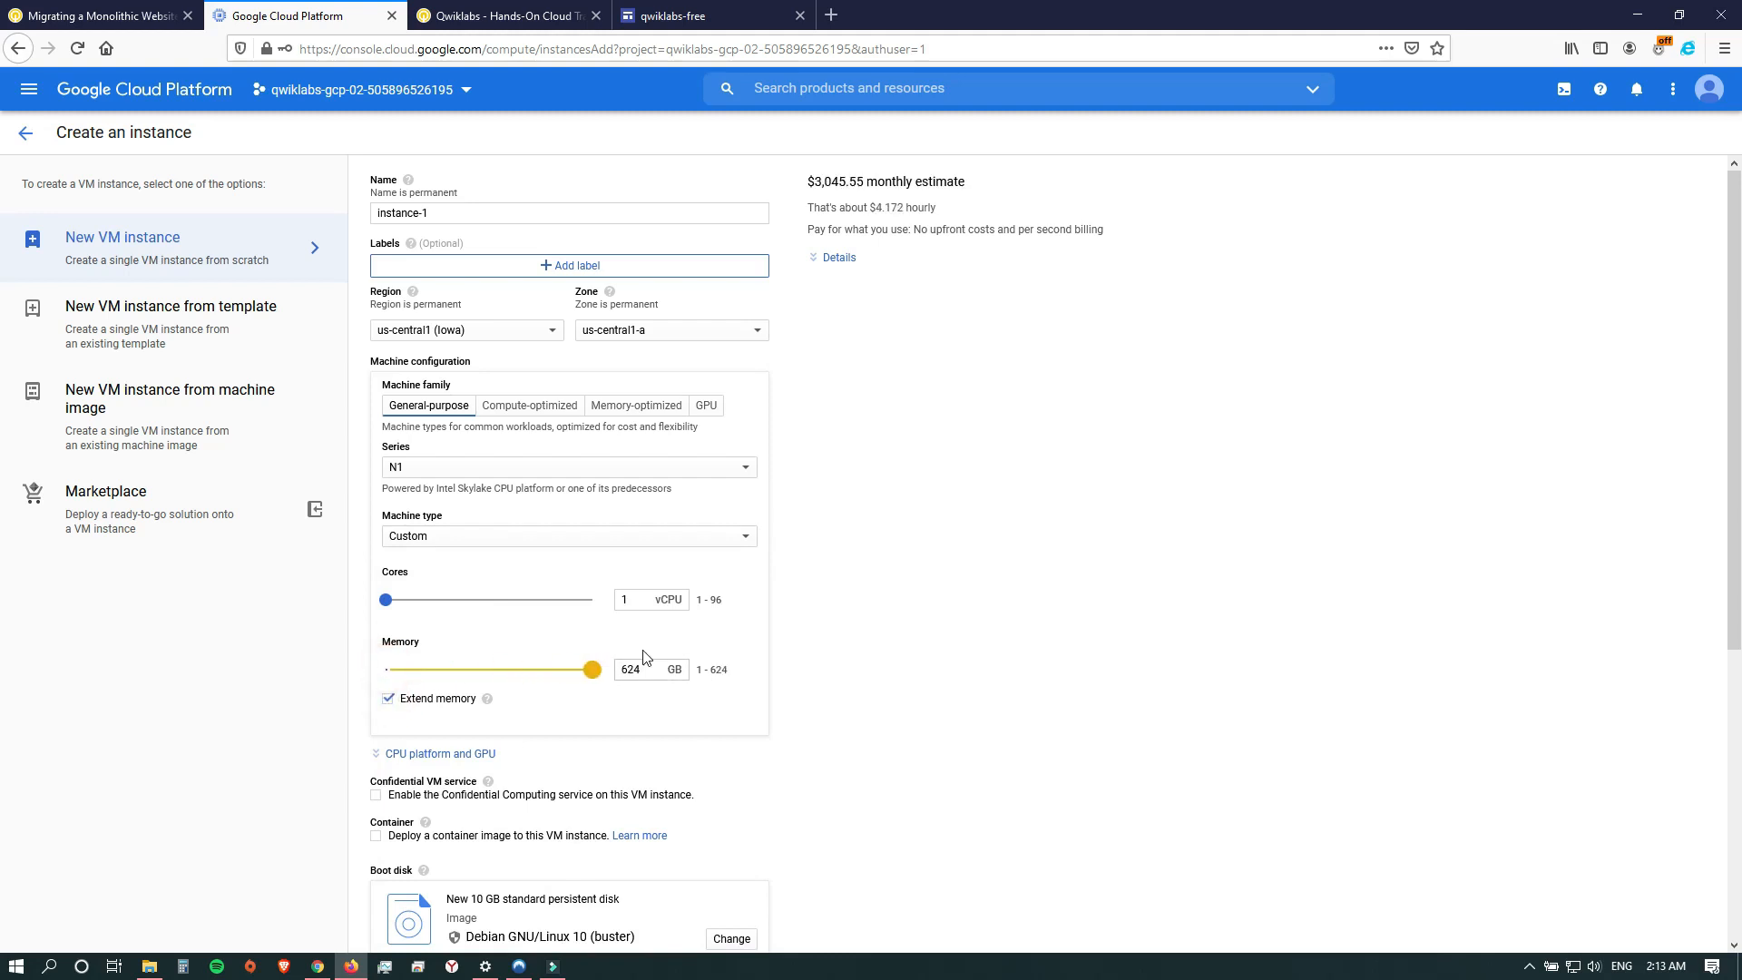
{"action": "left_click_drag", "start_coordinate": [386, 599], "coordinate": [400, 606]}
Change the boot disk image to the Windows Server operating system, version Windows Server 2016 Datacenter.
{"action": "scroll", "coordinate": [7, 668], "scroll_direction": "down", "scroll_amount": 4}
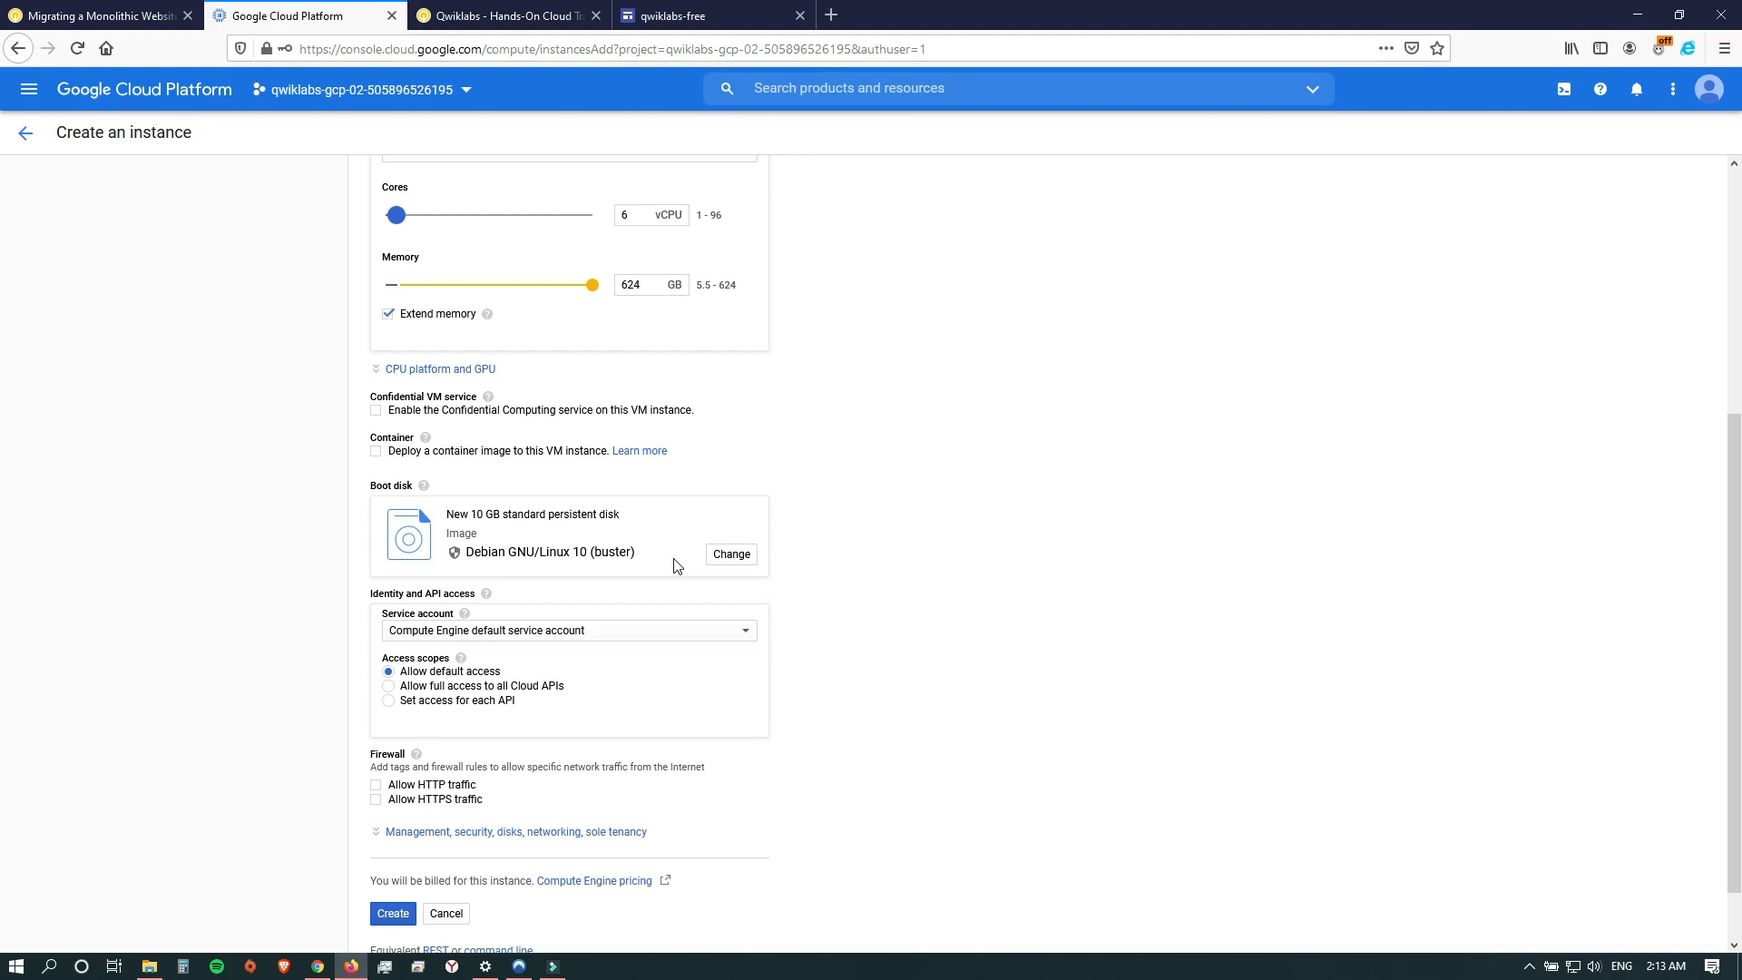
{"action": "left_click", "coordinate": [731, 555]}
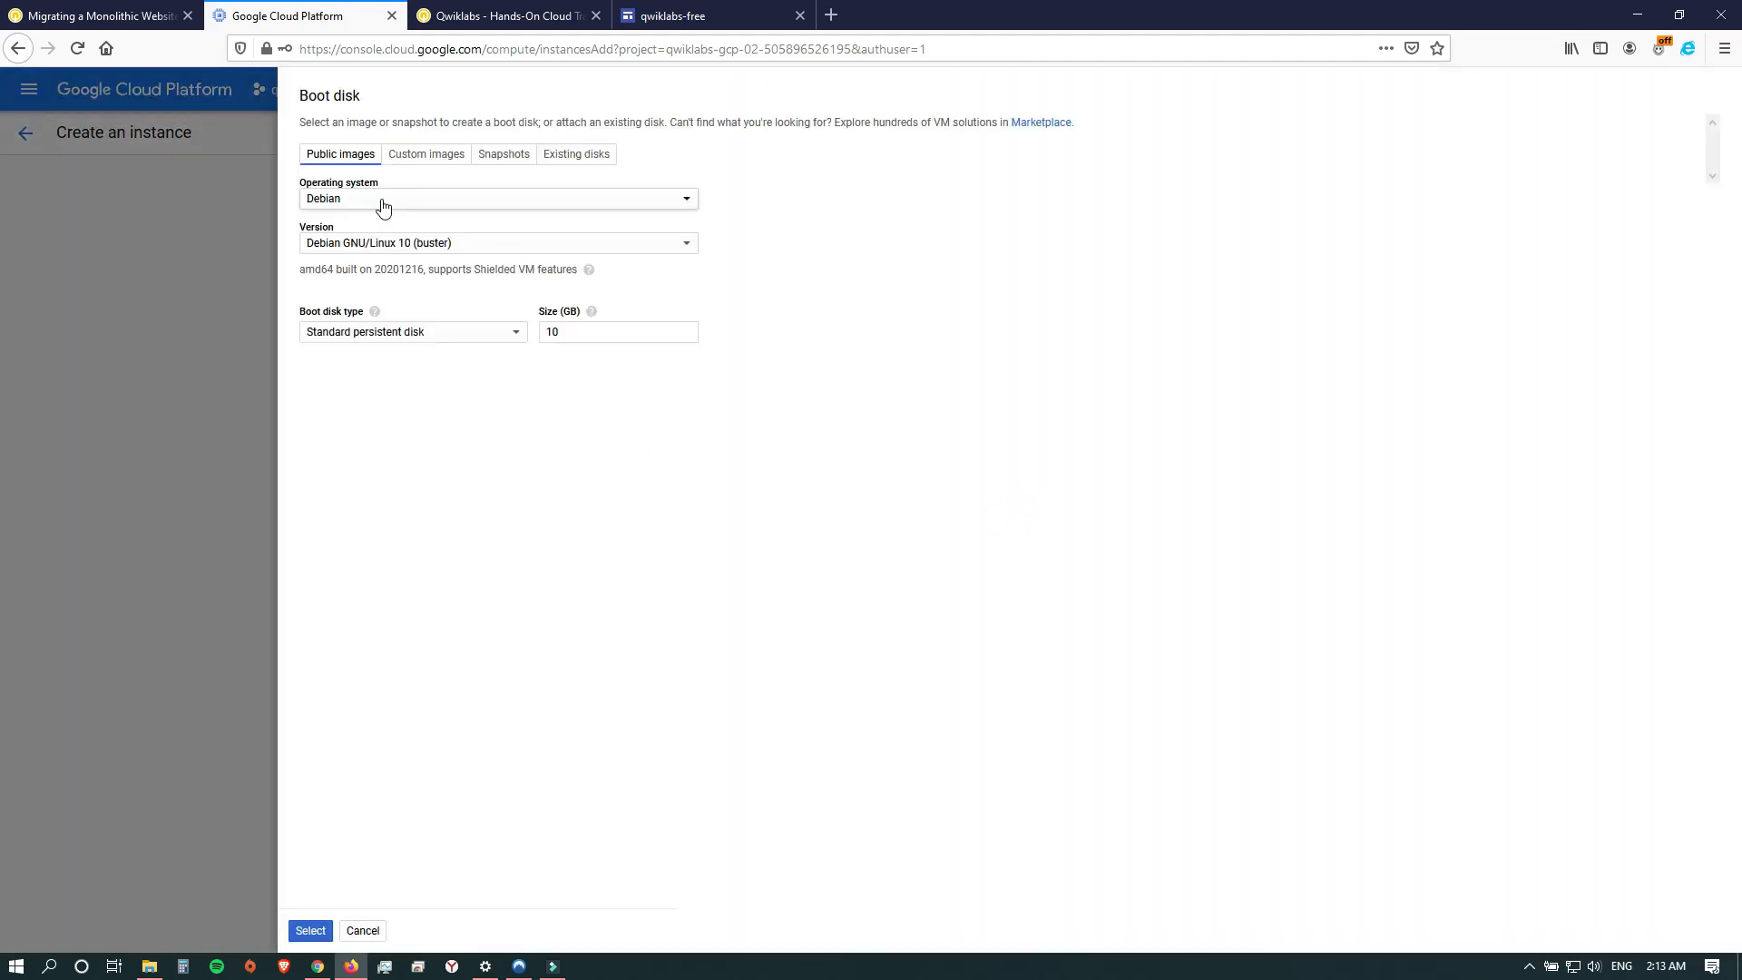
{"action": "left_click", "coordinate": [381, 200]}
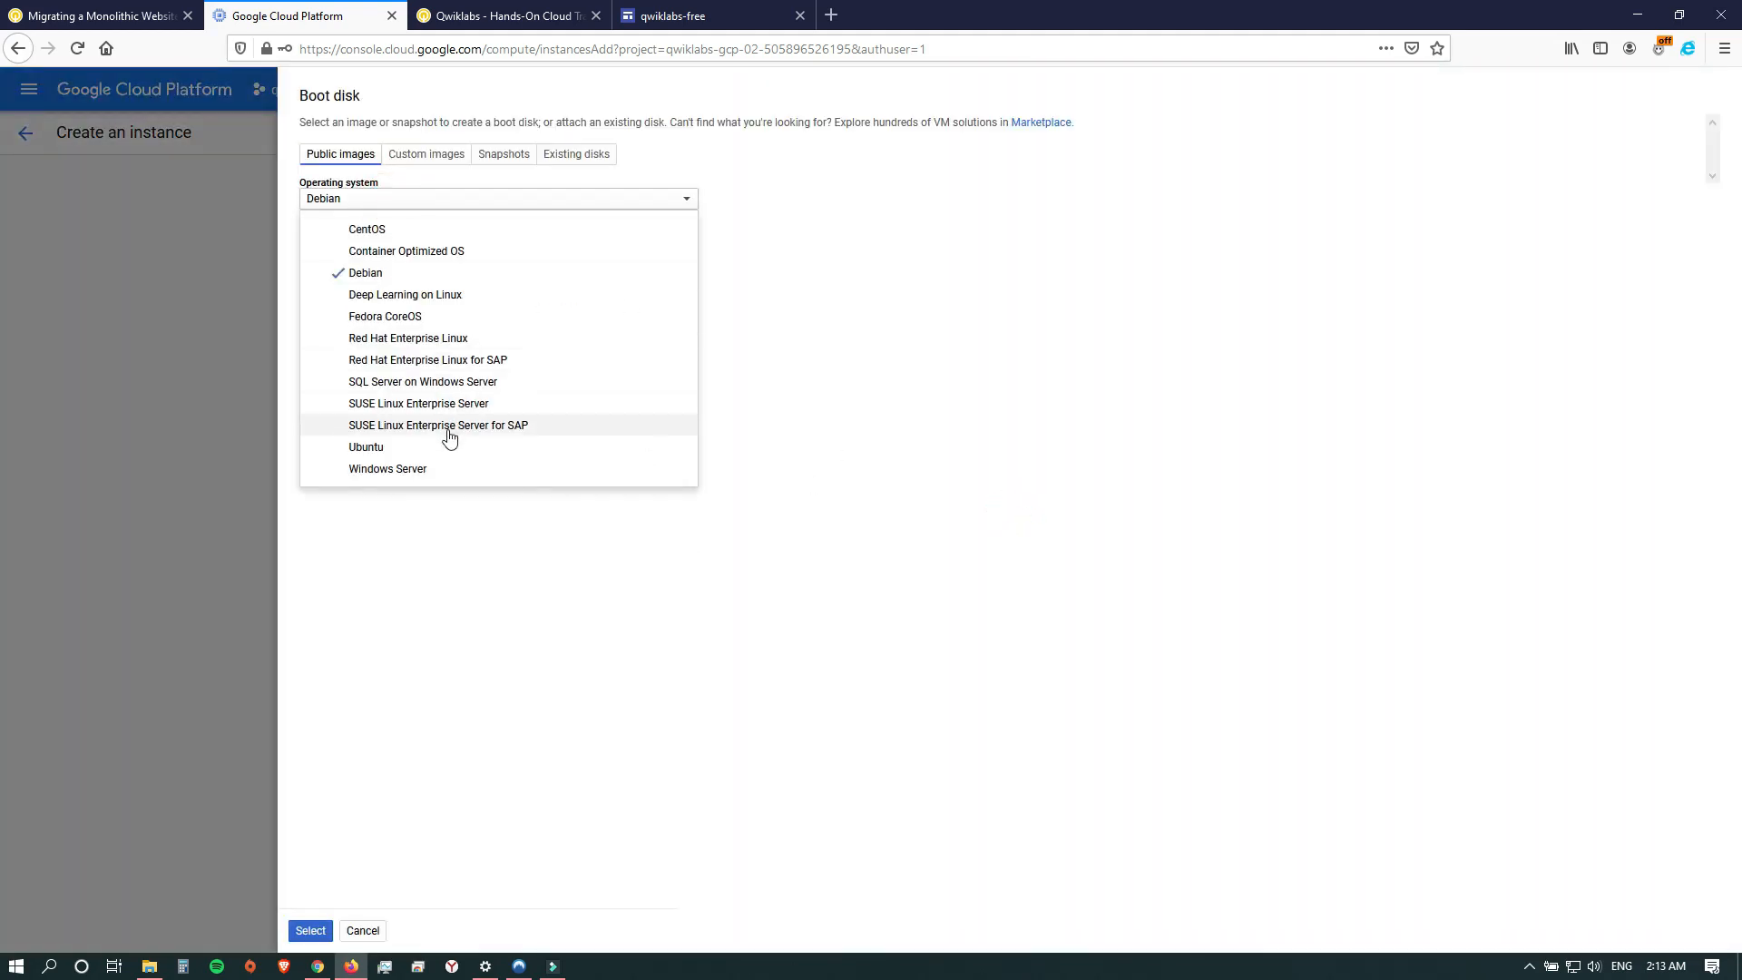
{"action": "left_click", "coordinate": [400, 469]}
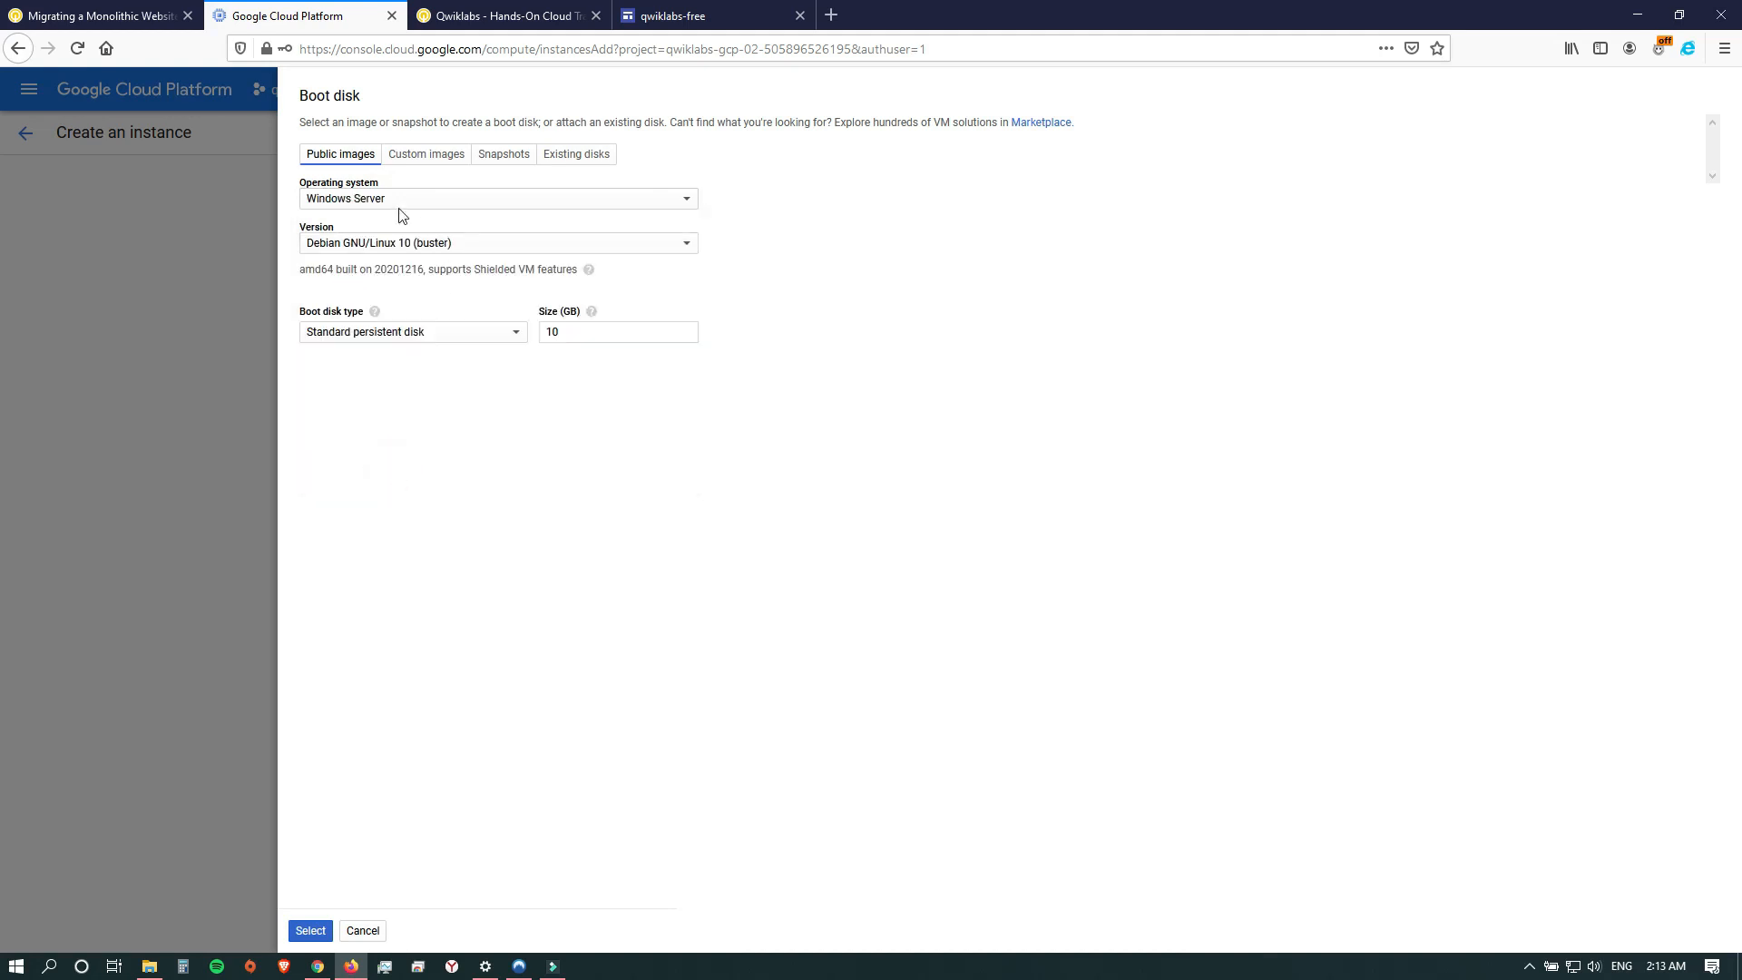
{"action": "left_click", "coordinate": [451, 244]}
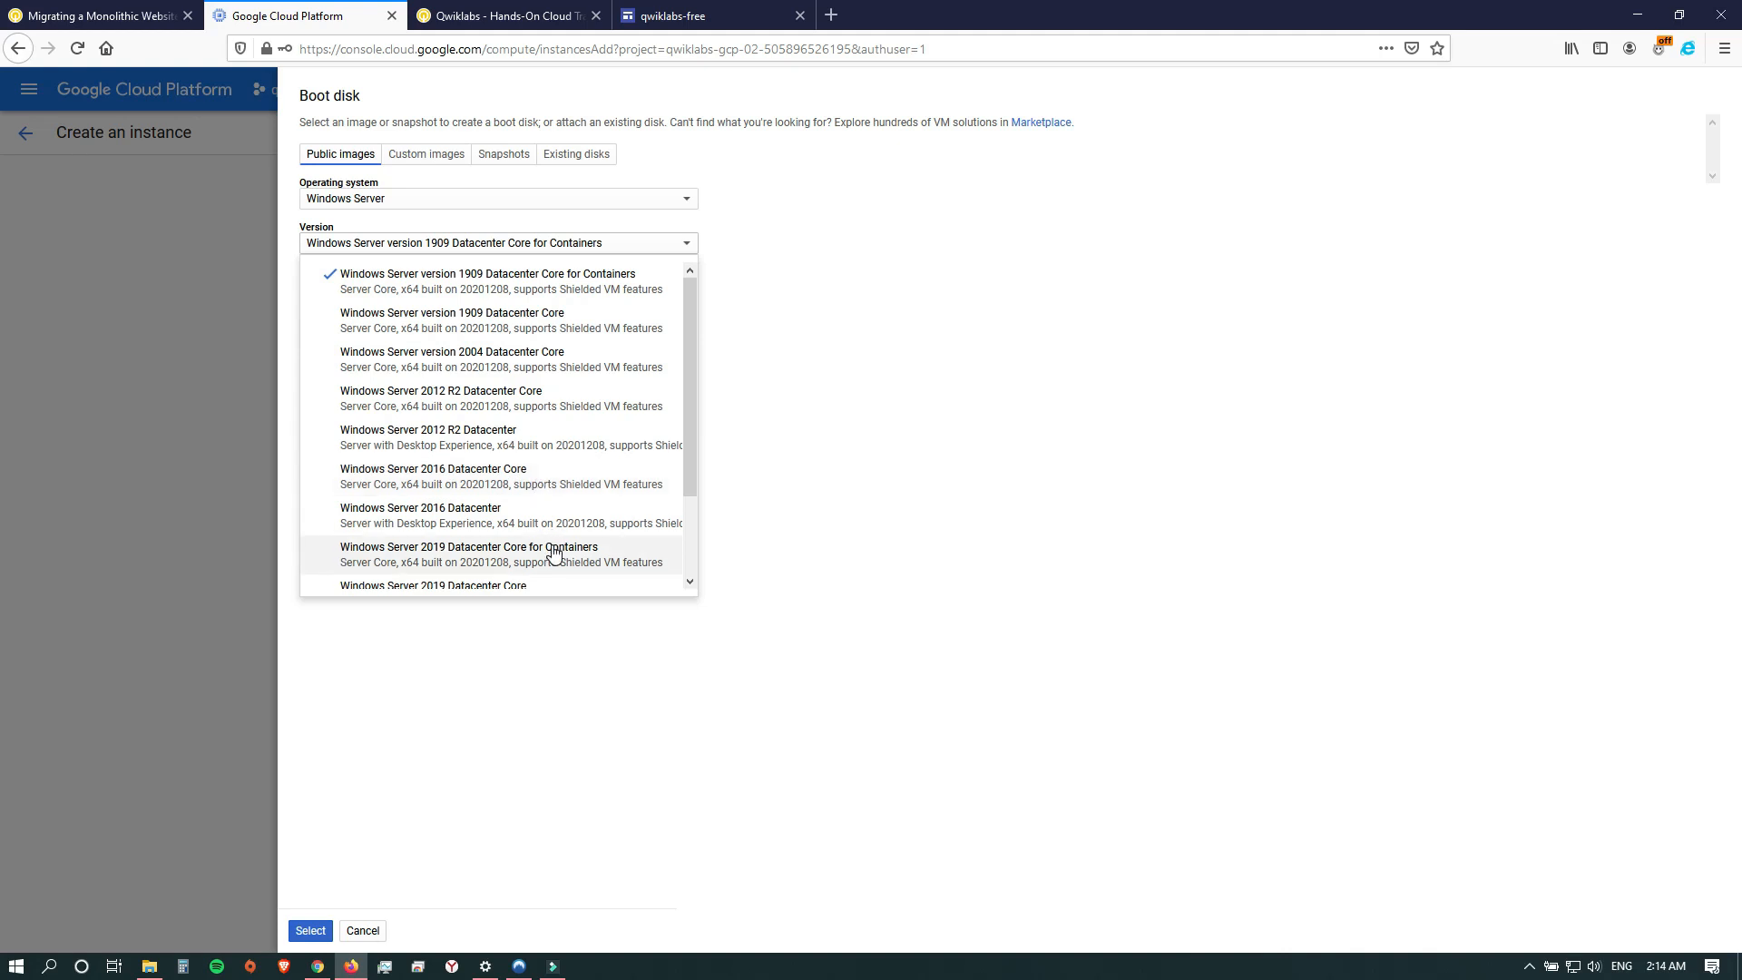
{"action": "left_click", "coordinate": [462, 519]}
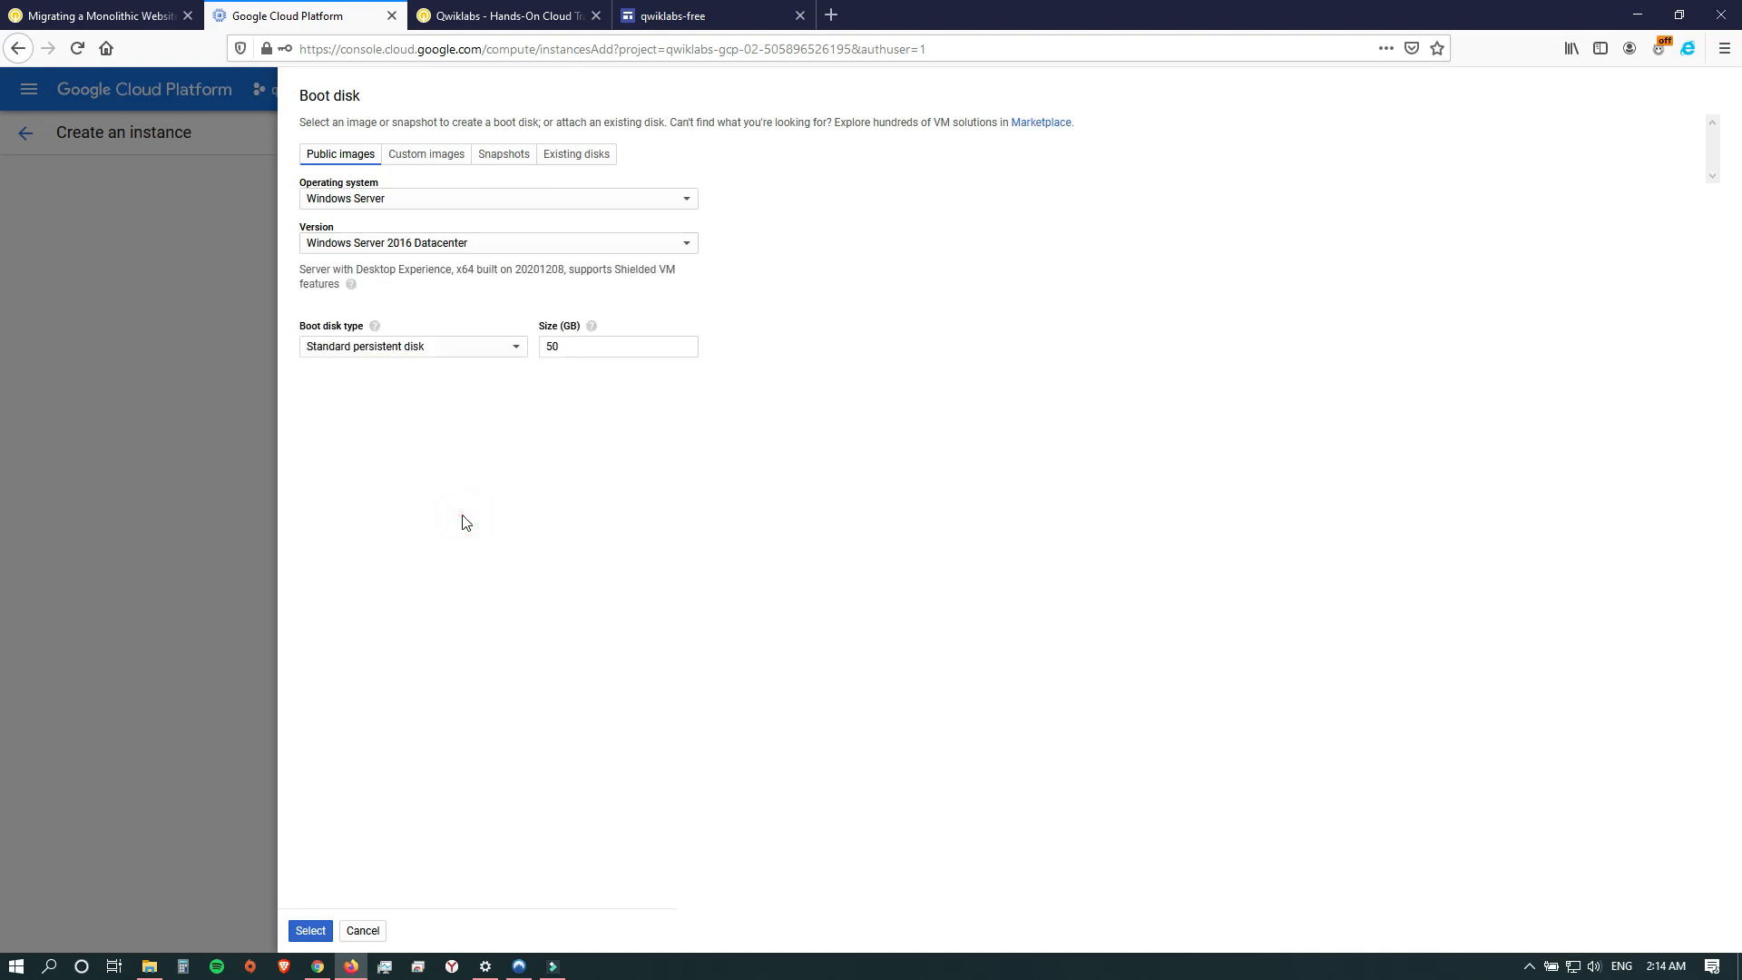
Set the boot disk size to 1000 GB, apply the boot disk selection and create the instance.
{"action": "double_click", "coordinate": [581, 346]}
{"action": "left_click", "coordinate": [309, 929]}
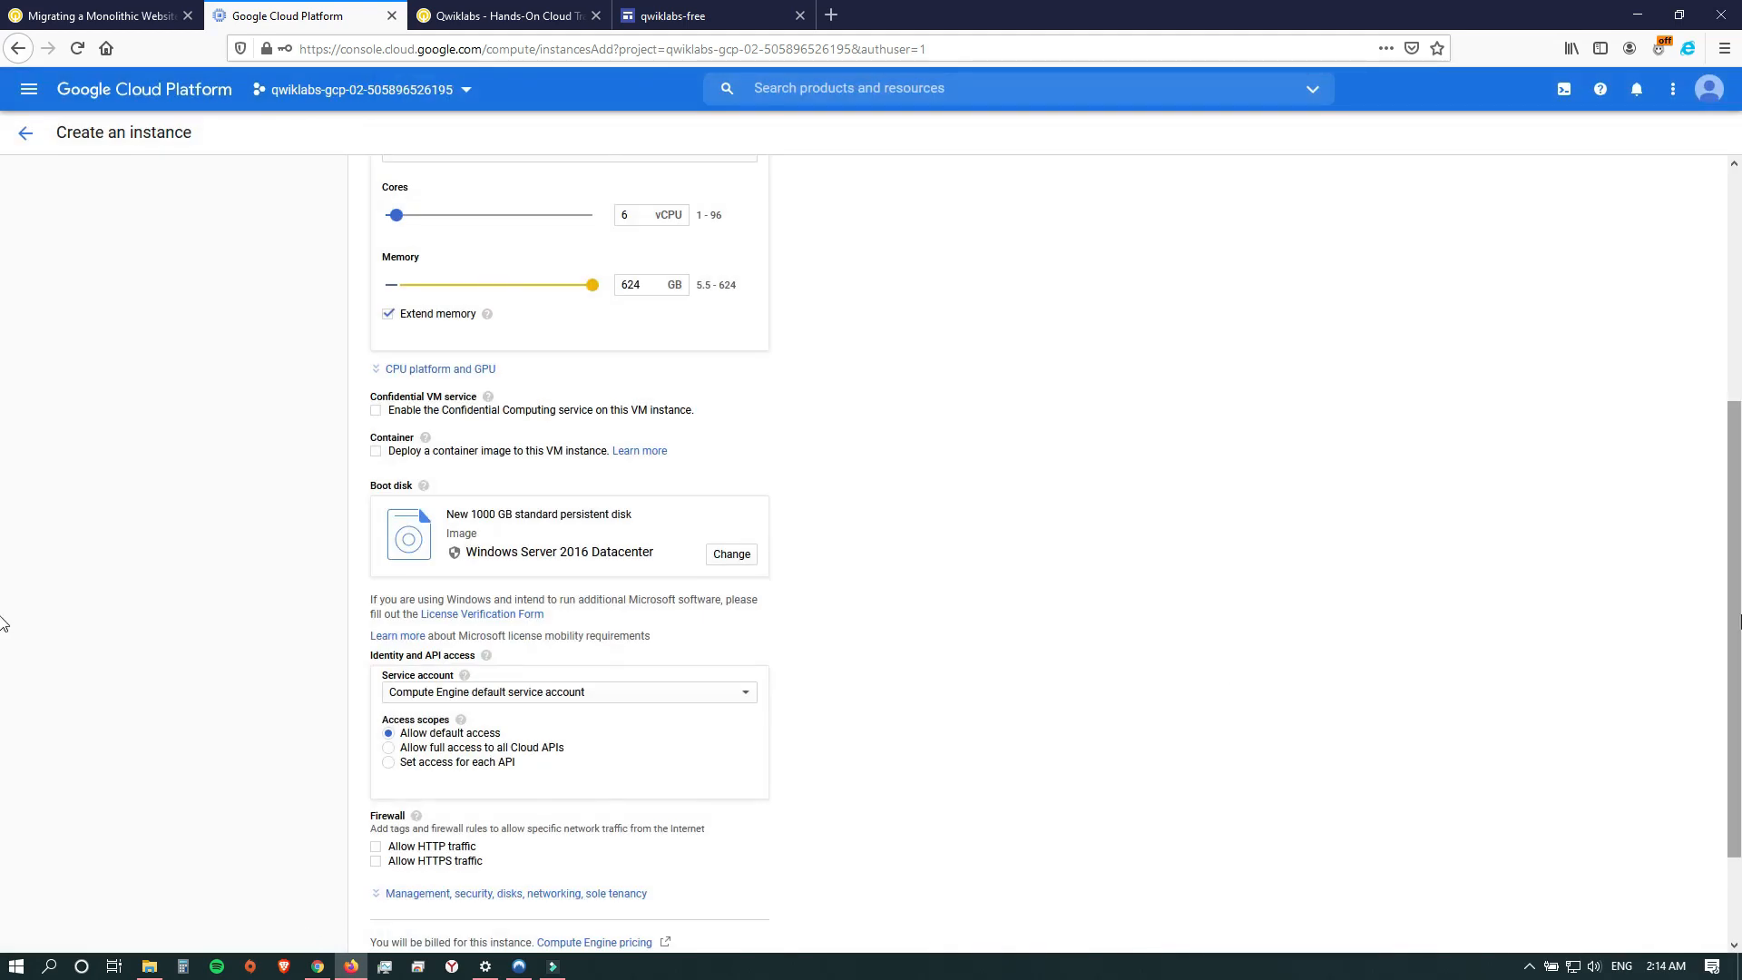
{"action": "scroll", "coordinate": [4, 614], "scroll_direction": "down", "scroll_amount": 3}
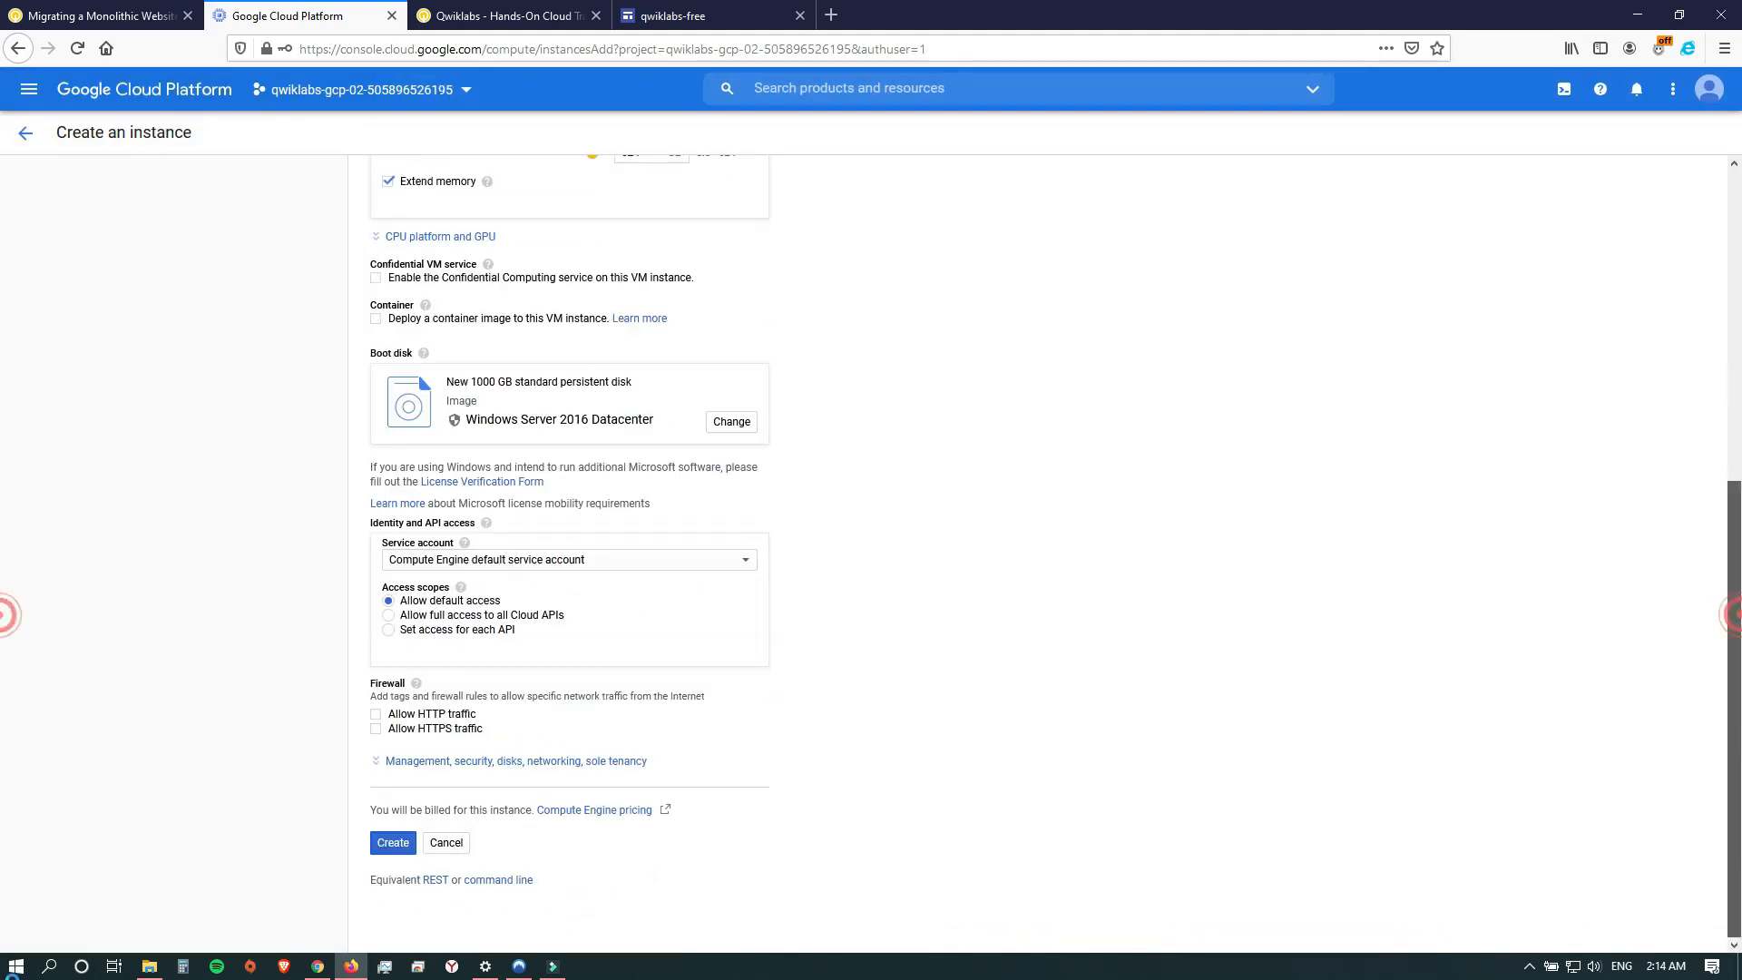
{"action": "left_click", "coordinate": [393, 842]}
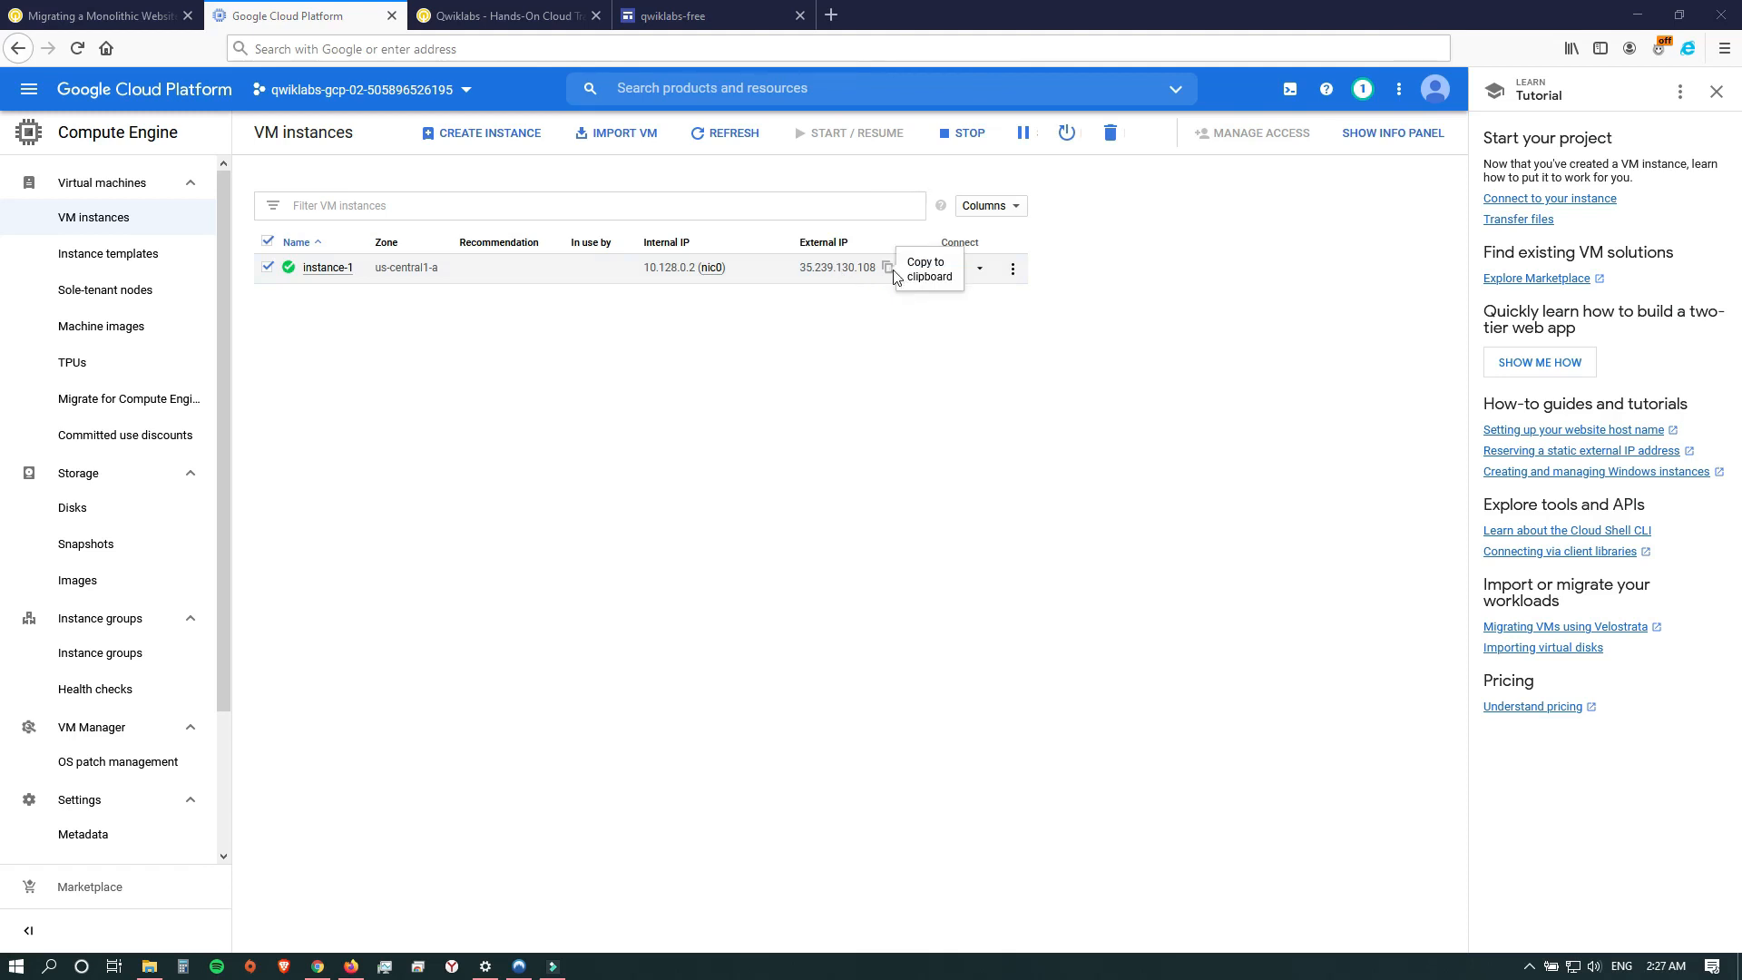
Copy the external IP of instance-1 and open the Remote Desktop Connection app.
{"action": "left_click", "coordinate": [886, 269]}
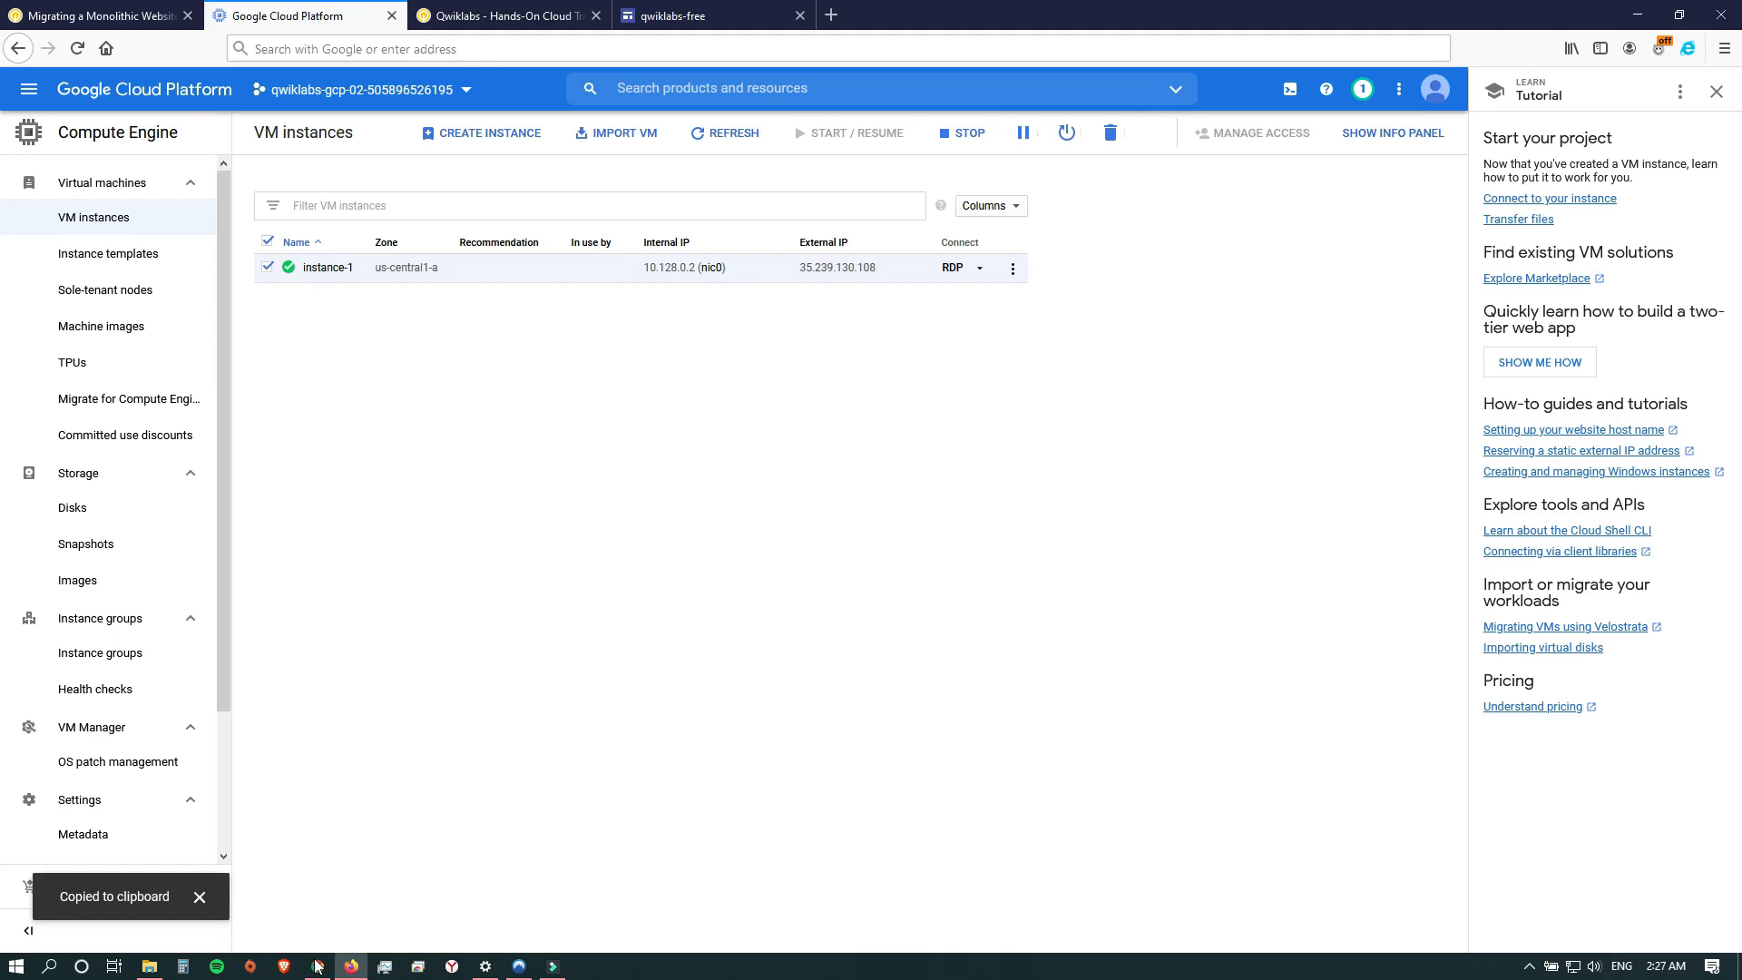
{"action": "left_click", "coordinate": [17, 966]}
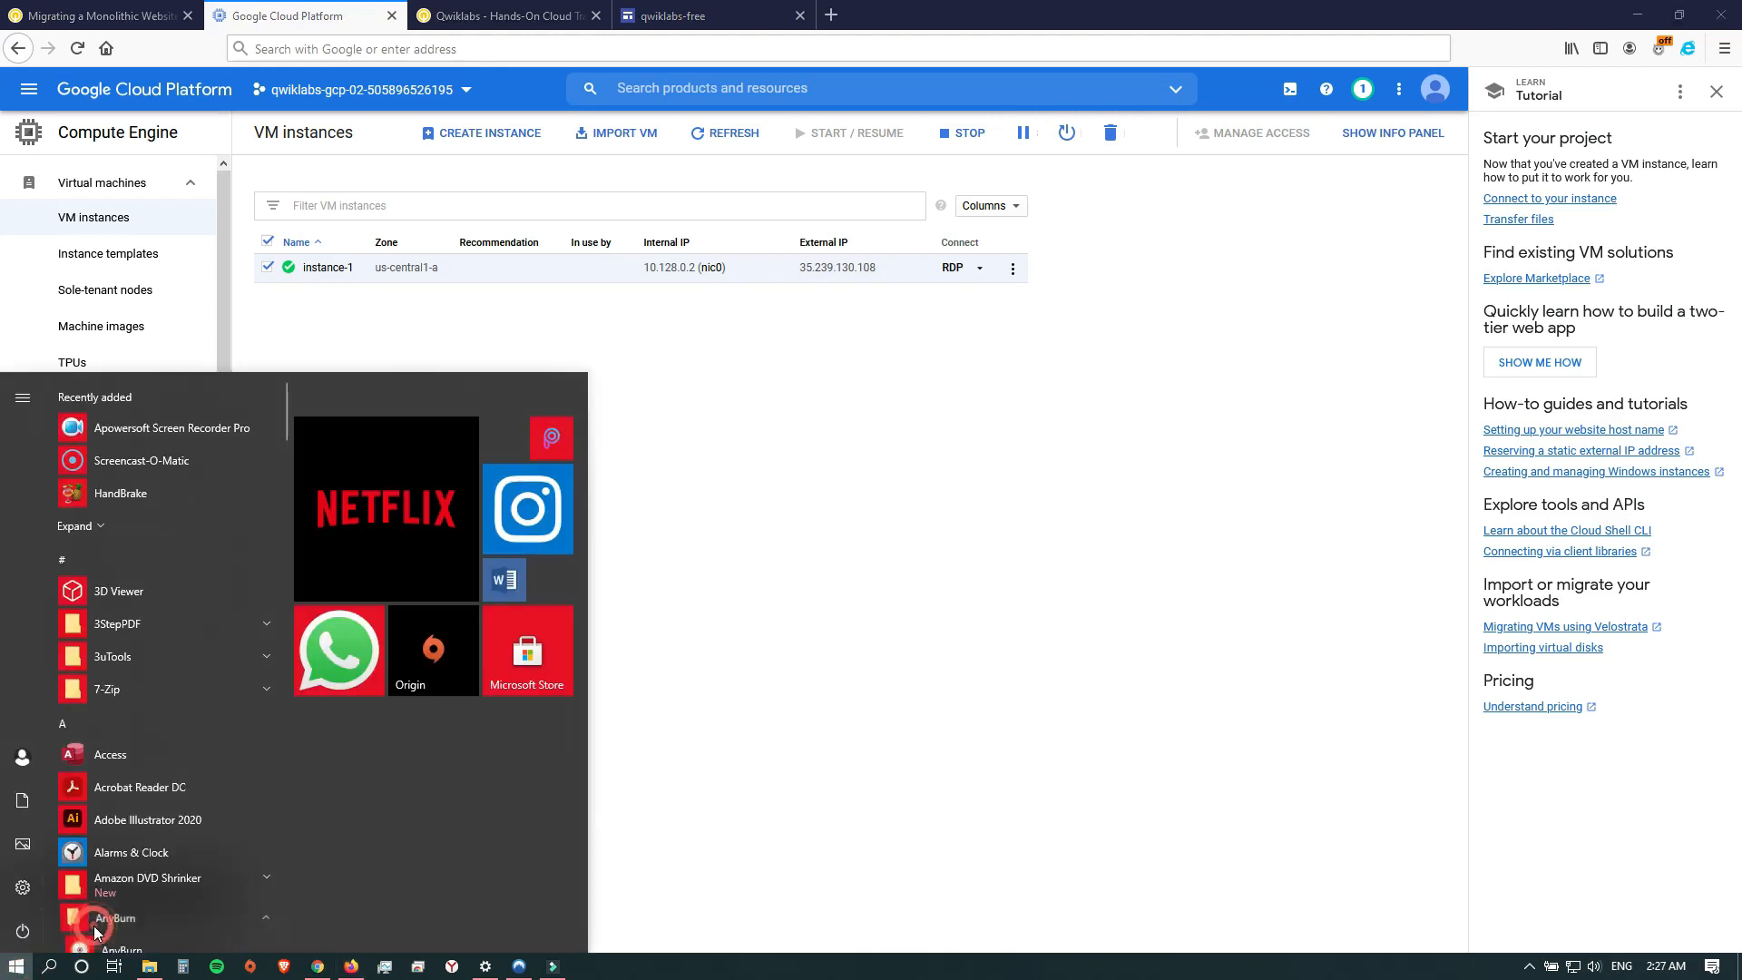
{"action": "left_click", "coordinate": [137, 916]}
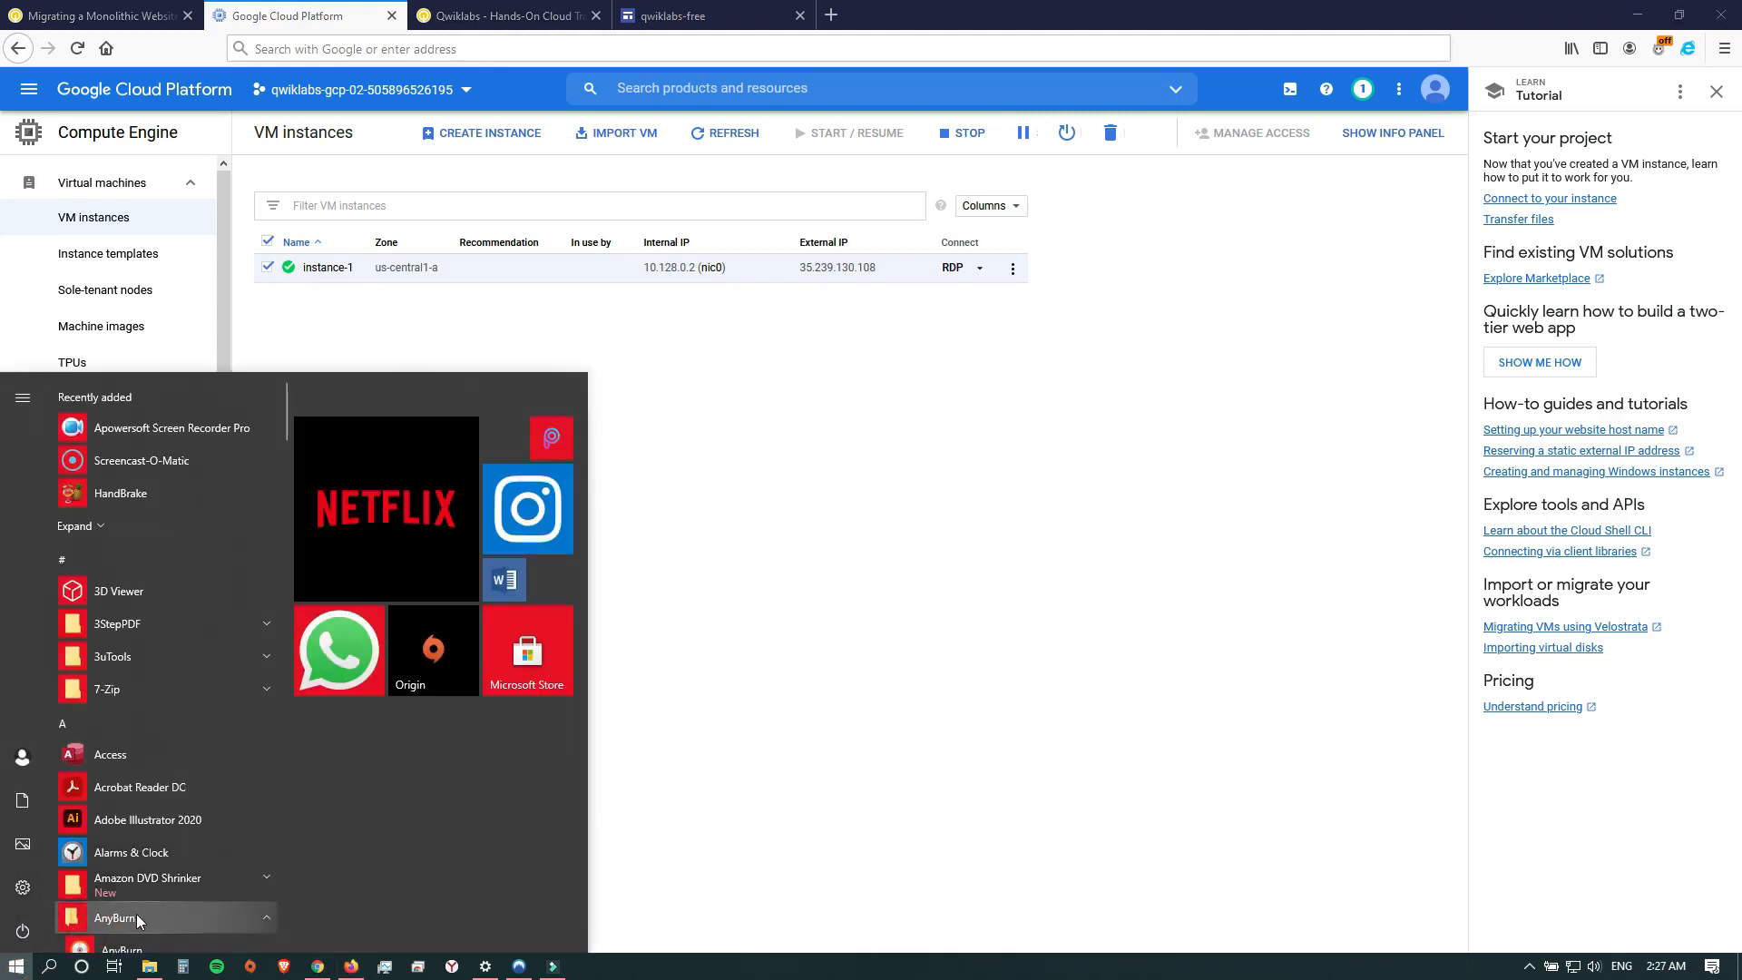
{"action": "type", "text": "re"}
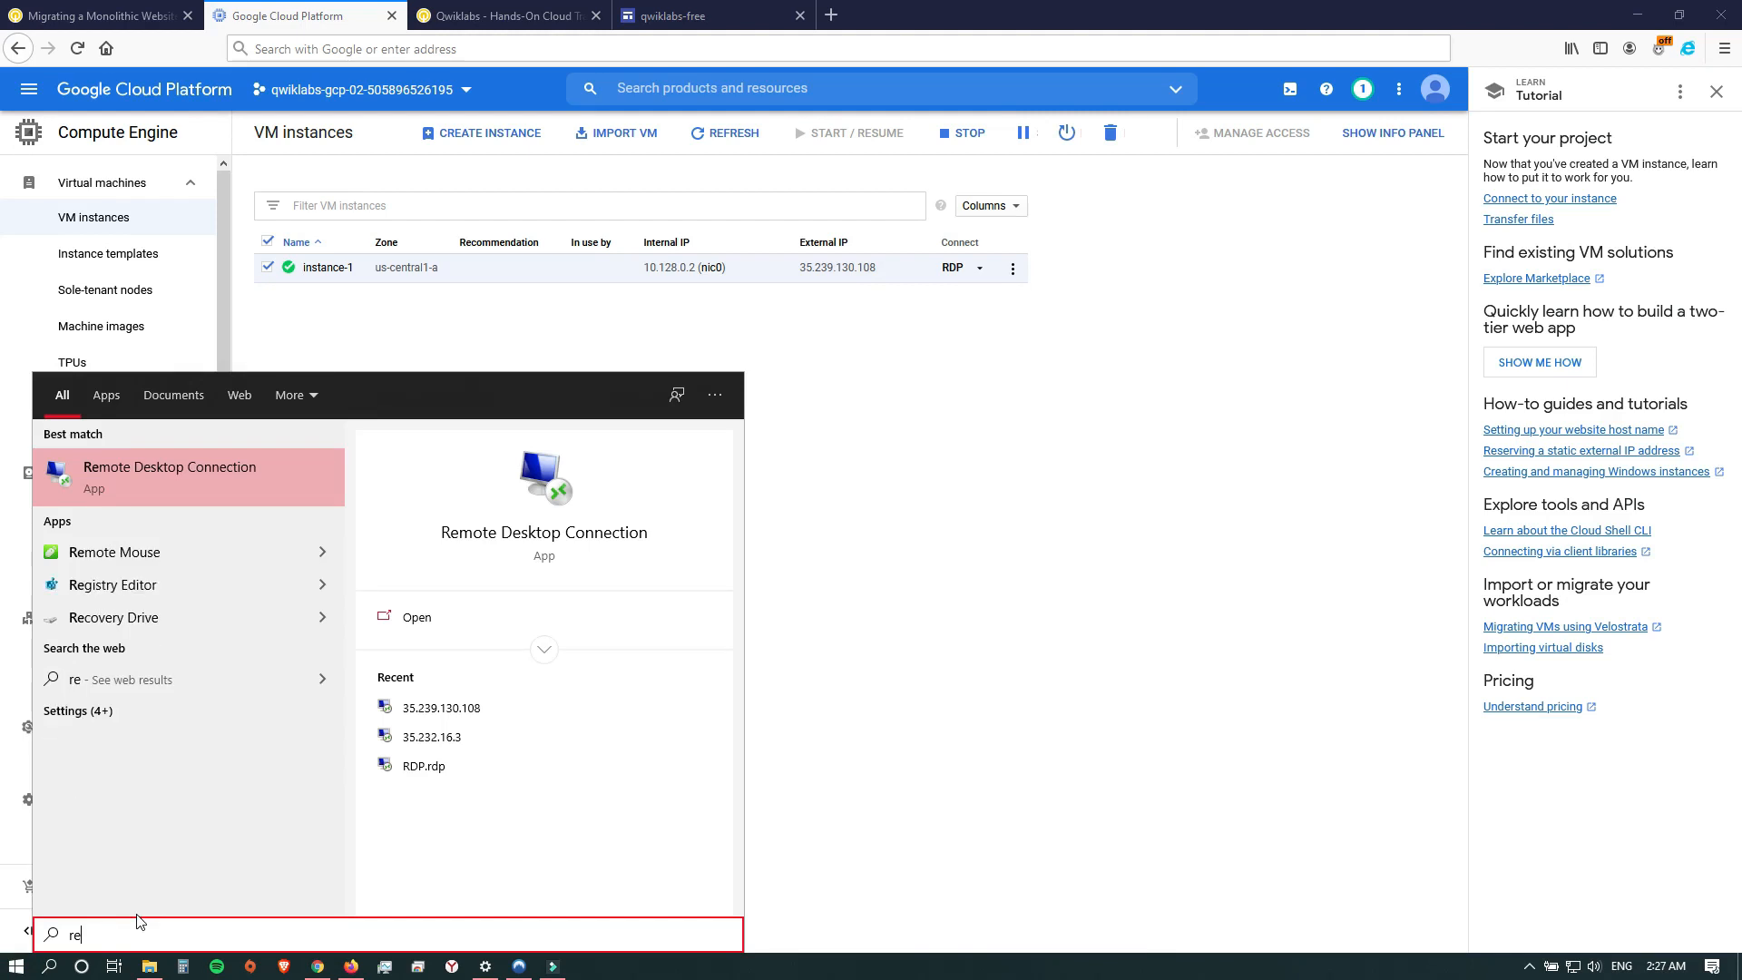
{"action": "left_click", "coordinate": [144, 475]}
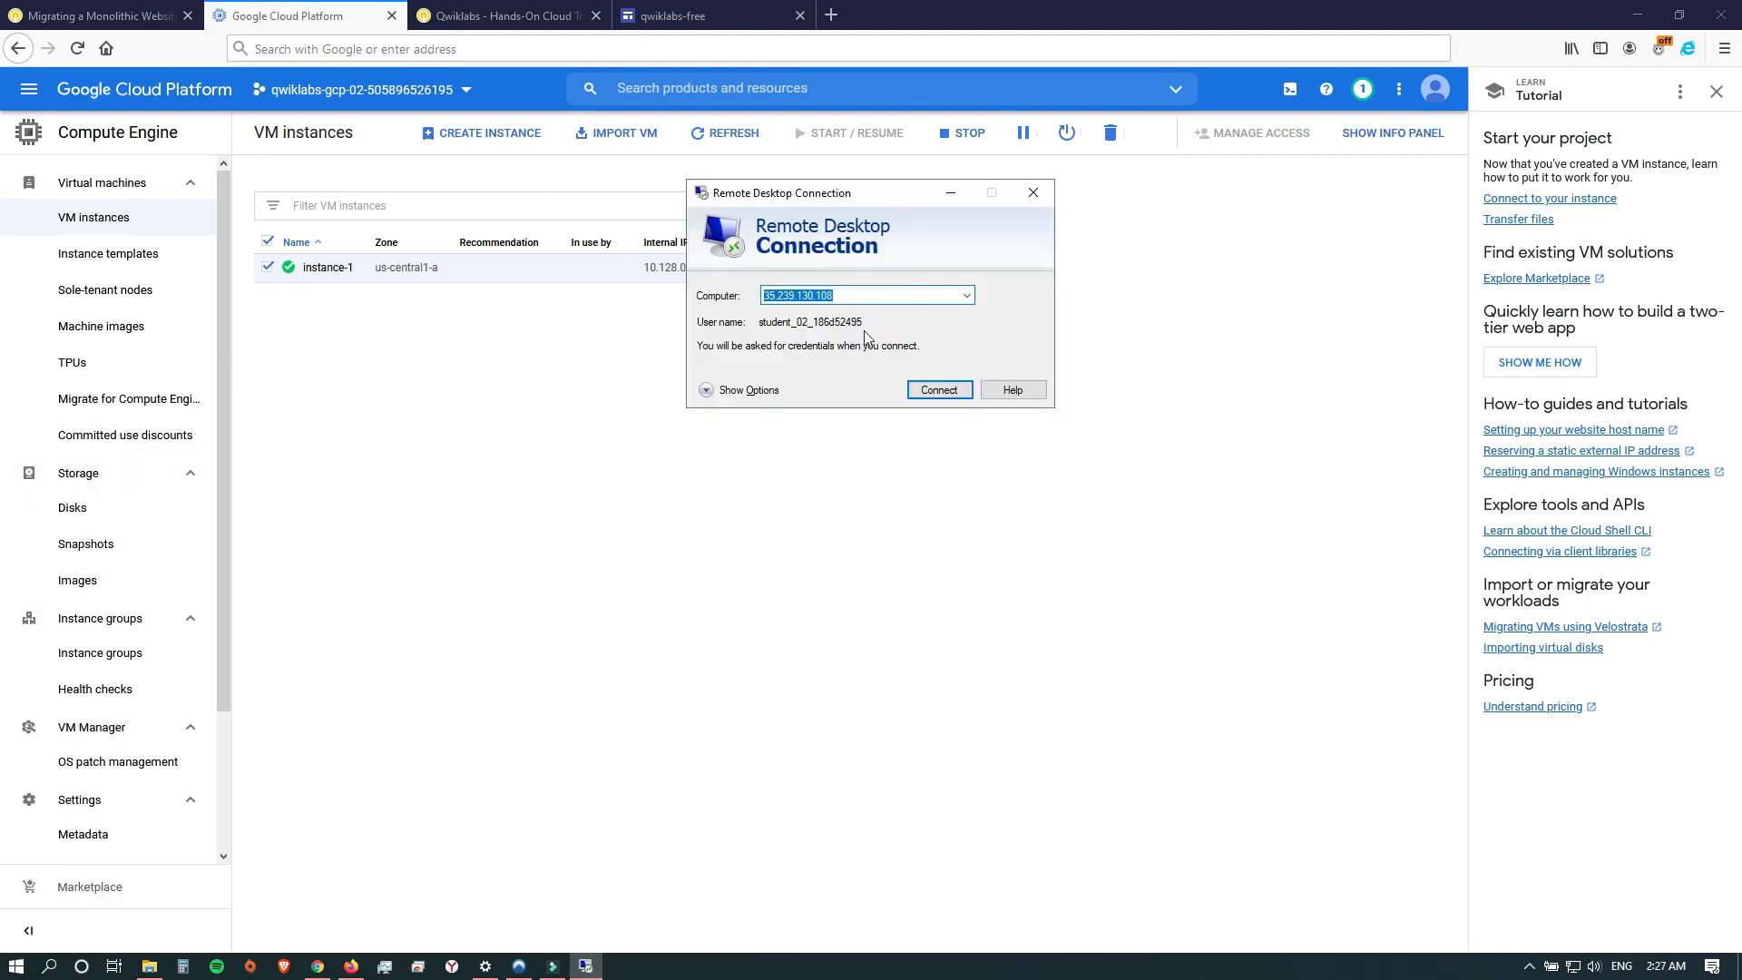
Enter the instance's external IP as the remote computer and expand the connection options, keeping the VM list in view.
{"action": "left_click_drag", "start_coordinate": [891, 192], "coordinate": [907, 350]}
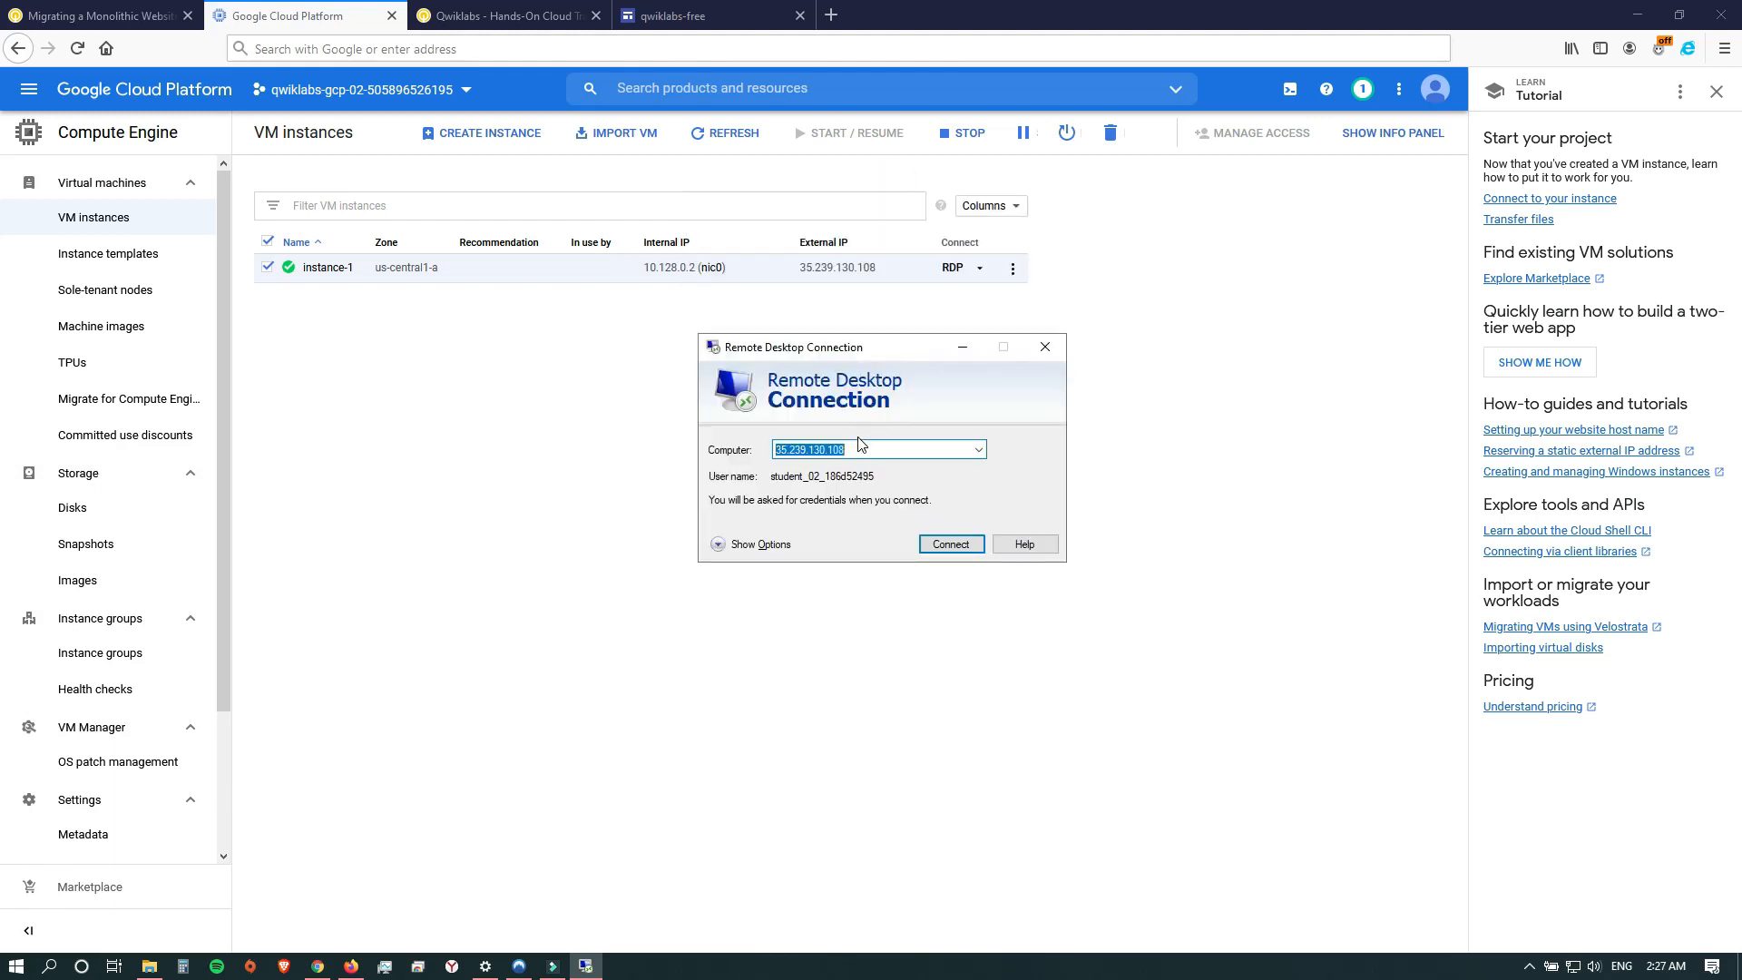
{"action": "left_click", "coordinate": [858, 441]}
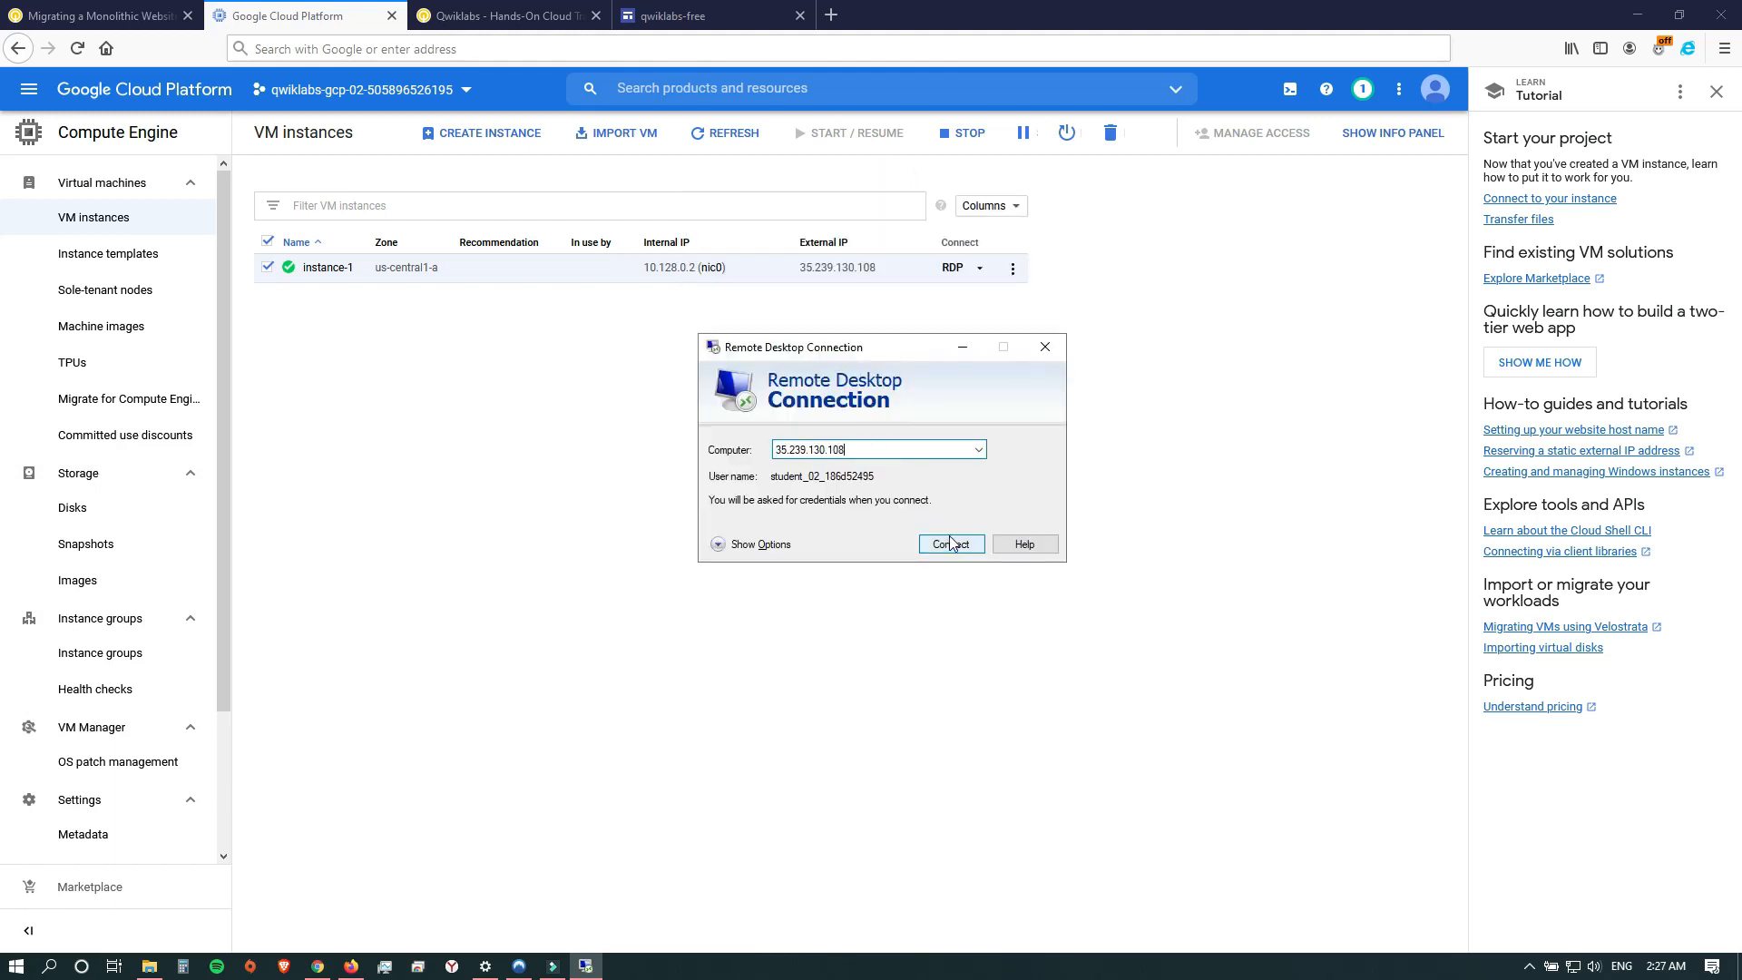
{"action": "left_click", "coordinate": [721, 545]}
{"action": "left_click_drag", "start_coordinate": [931, 348], "coordinate": [620, 440]}
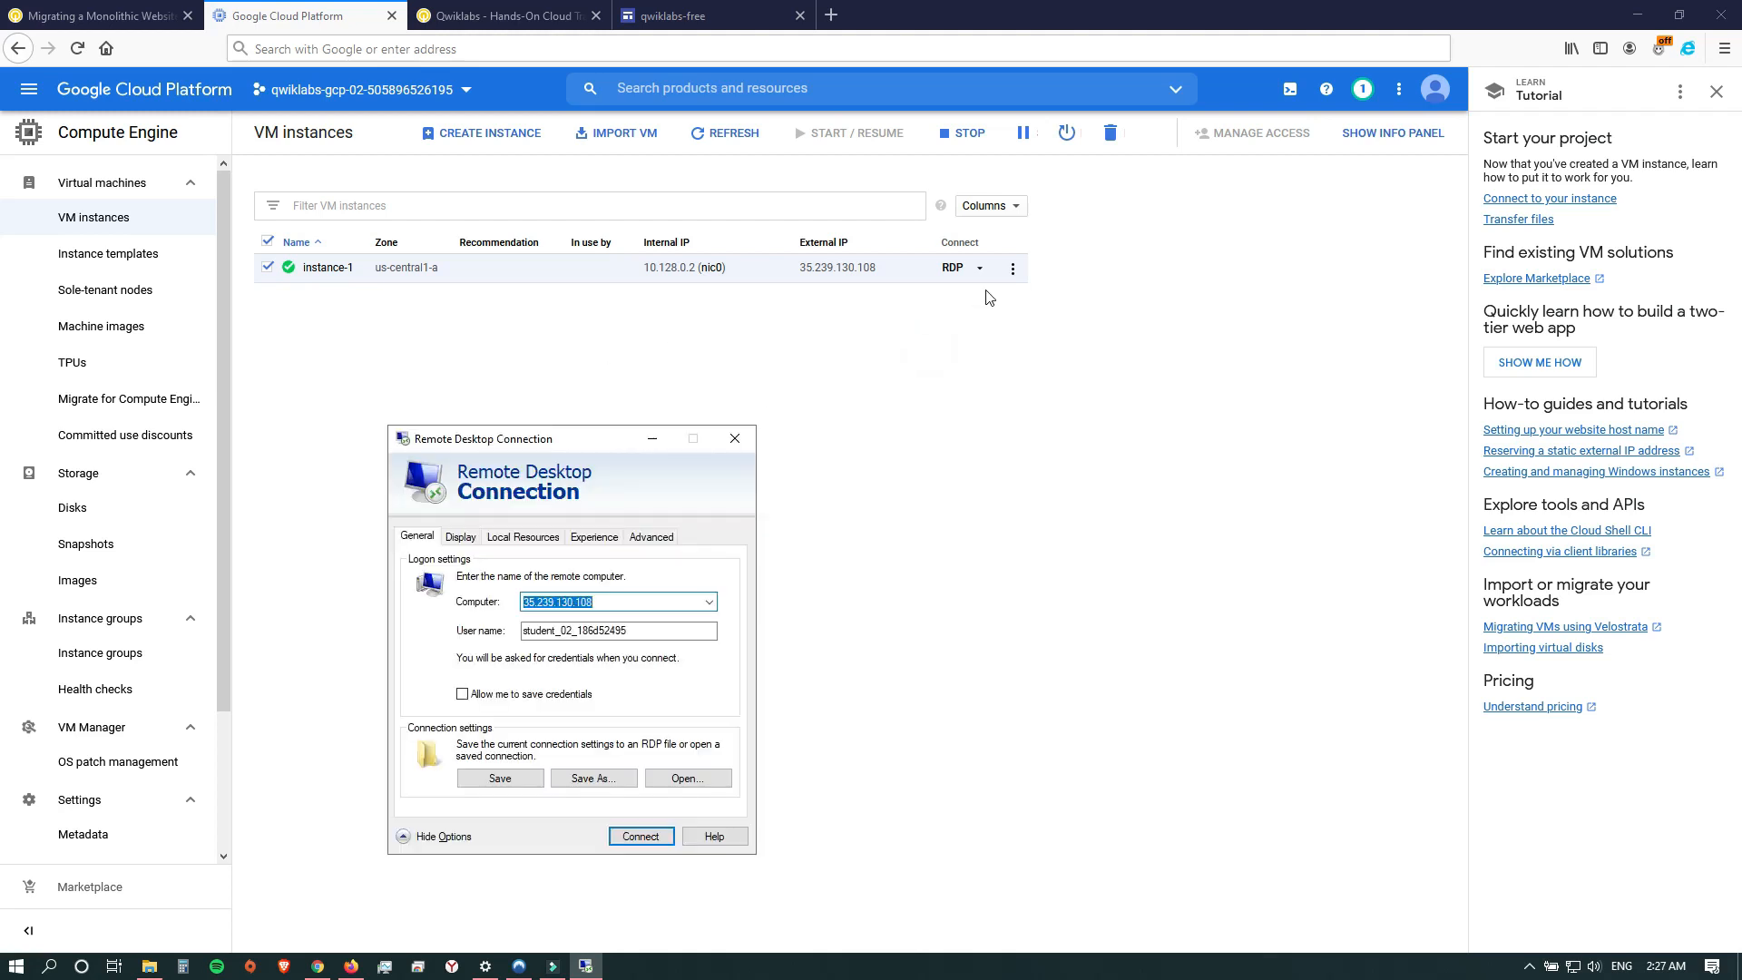
Open the Windows password setting for instance-1 and copy the proposed username.
{"action": "left_click", "coordinate": [981, 272]}
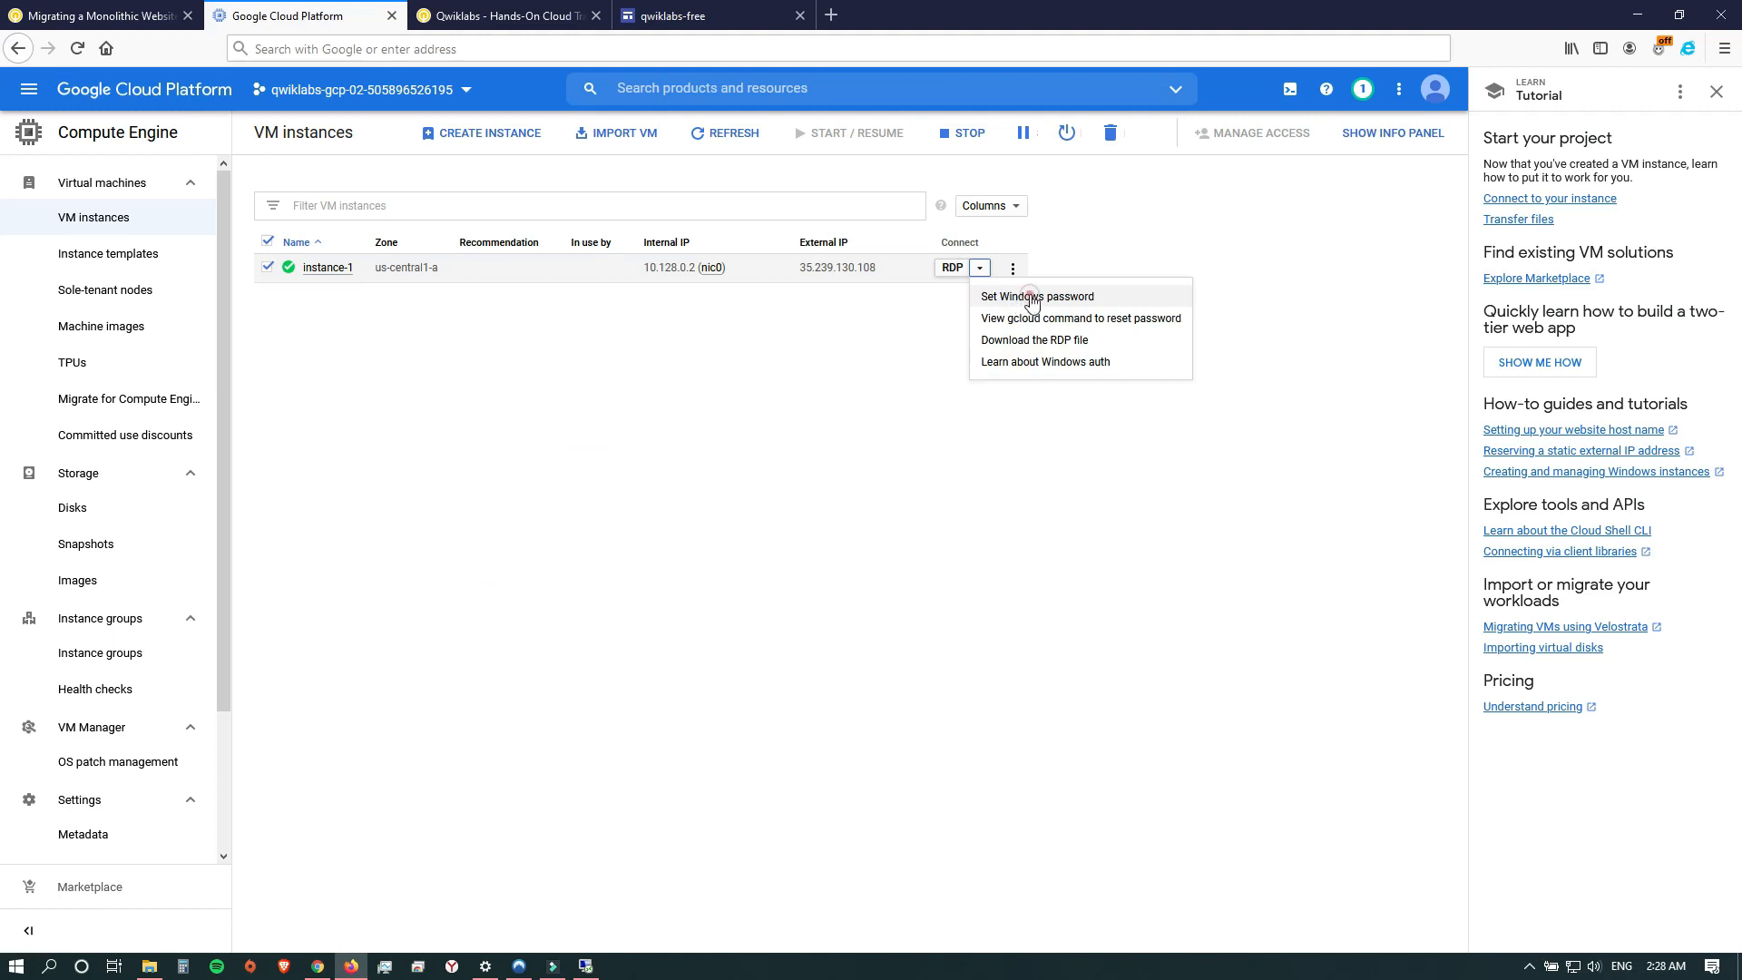
{"action": "left_click", "coordinate": [1018, 299]}
{"action": "double_click", "coordinate": [801, 550]}
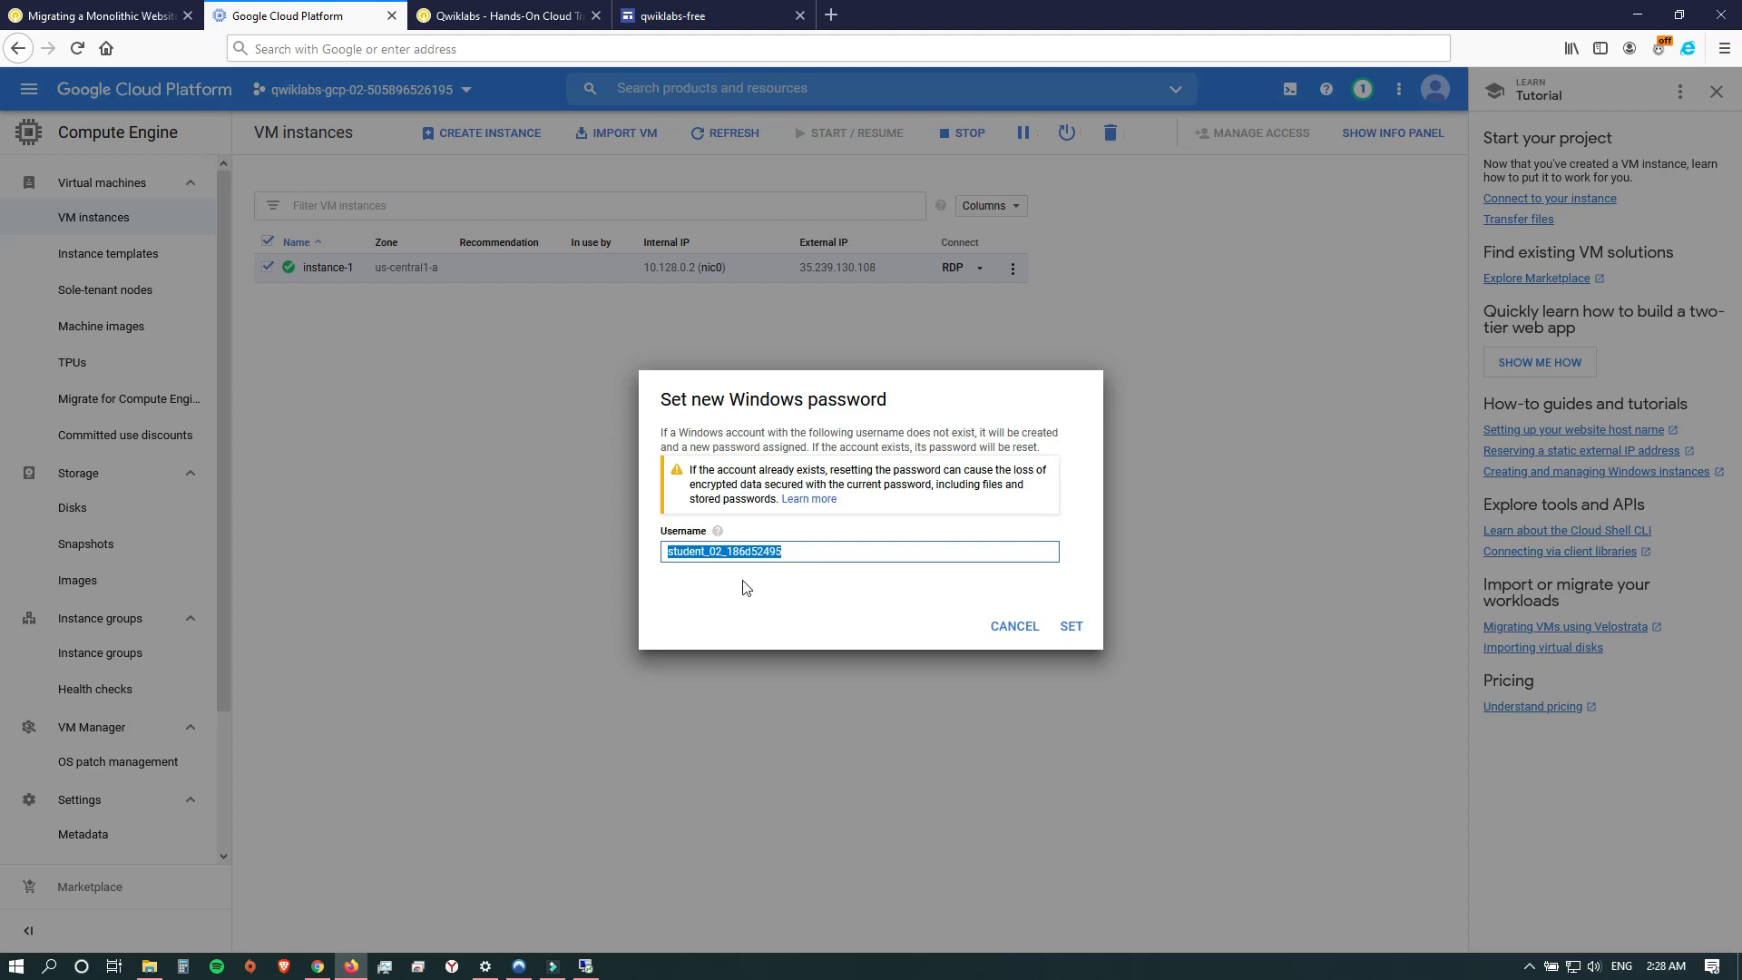
Paste the copied username into Remote Desktop Connection and connect, trusting the remote computer.
{"action": "left_click", "coordinate": [585, 965]}
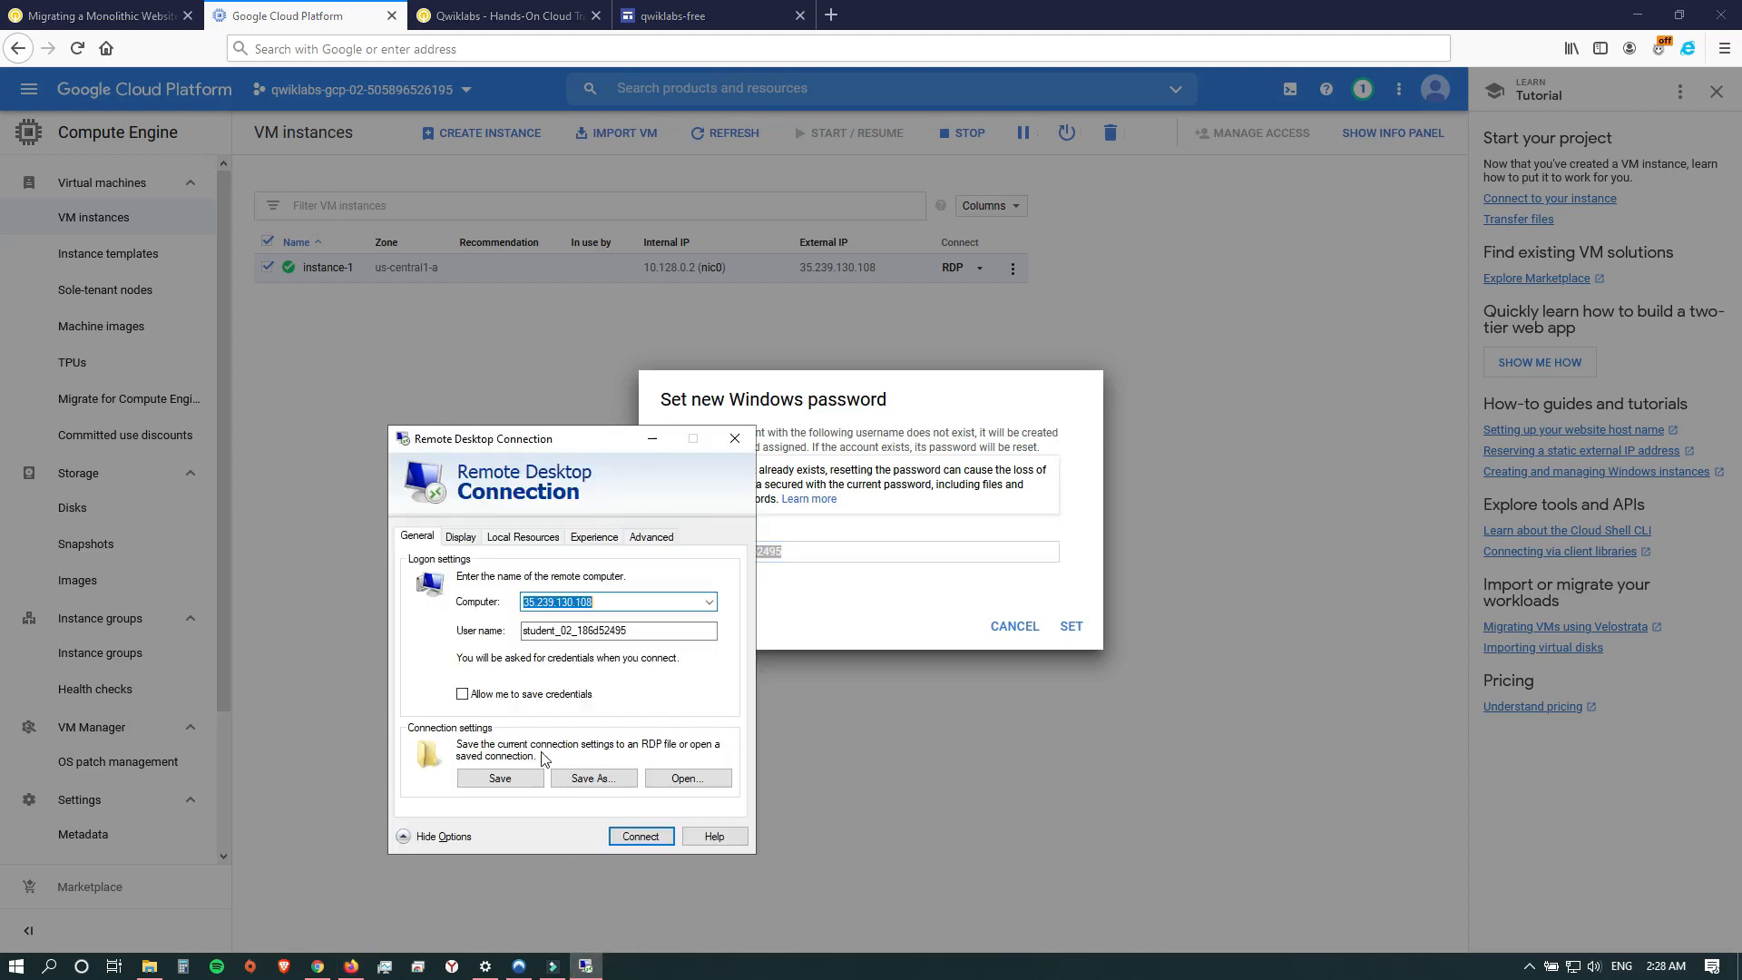
{"action": "double_click", "coordinate": [661, 635]}
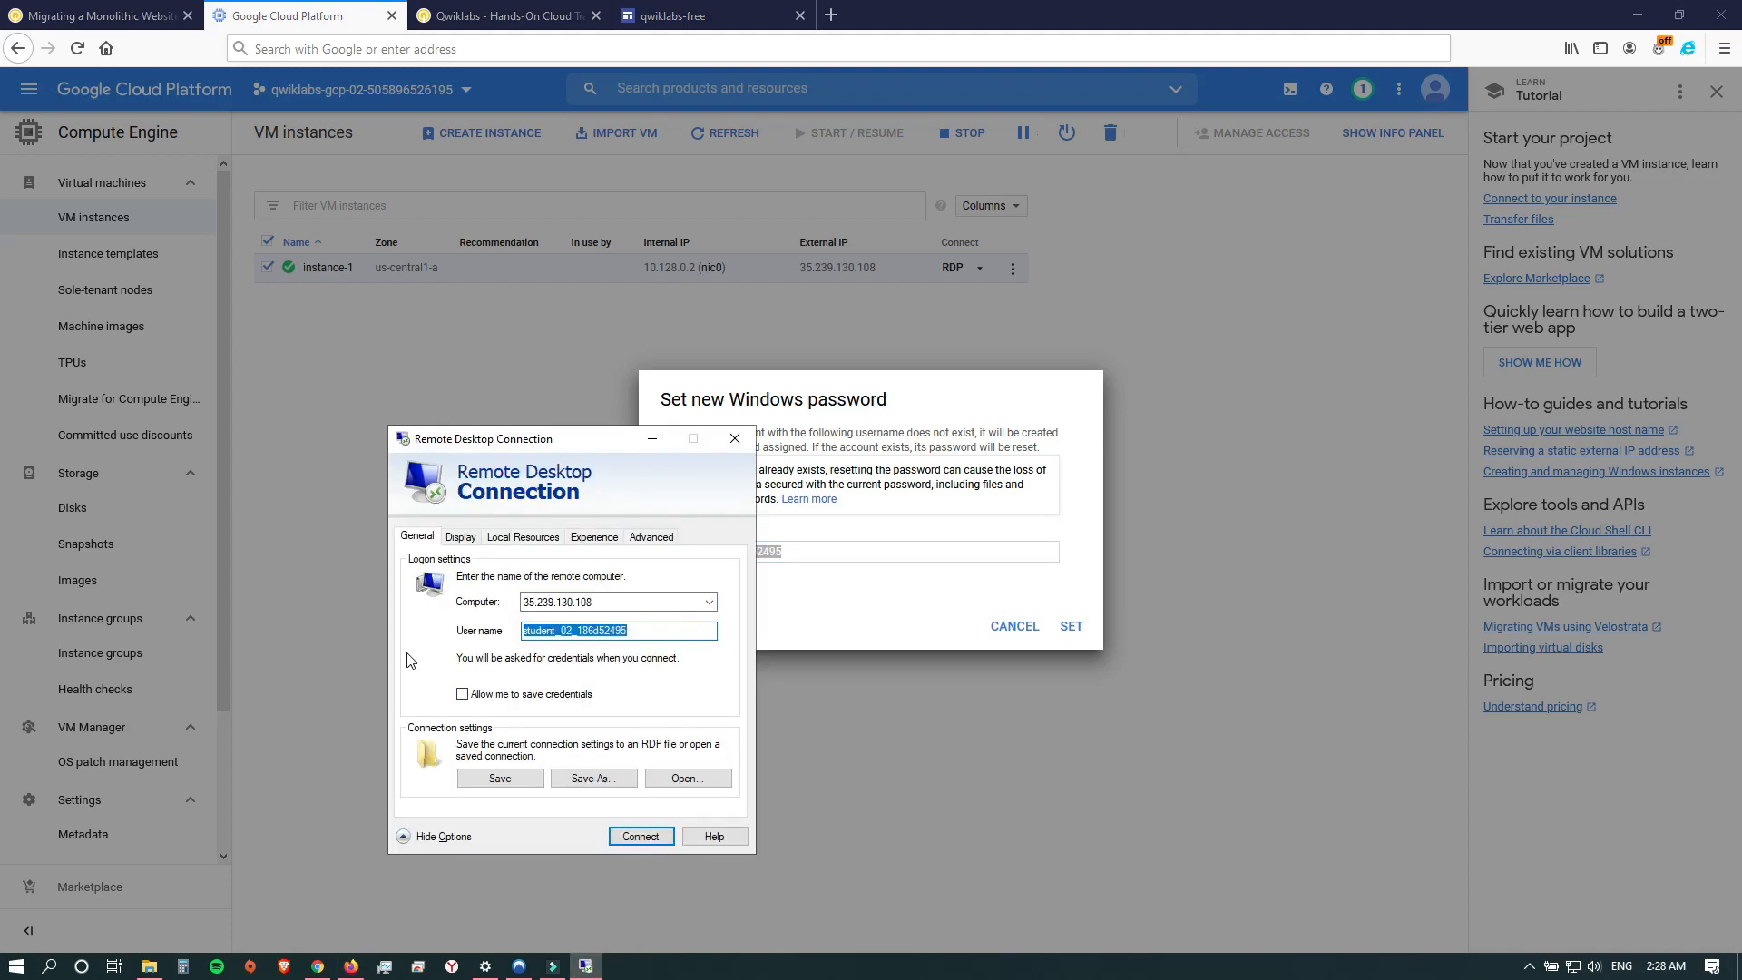
{"action": "key", "text": "ctrl+v"}
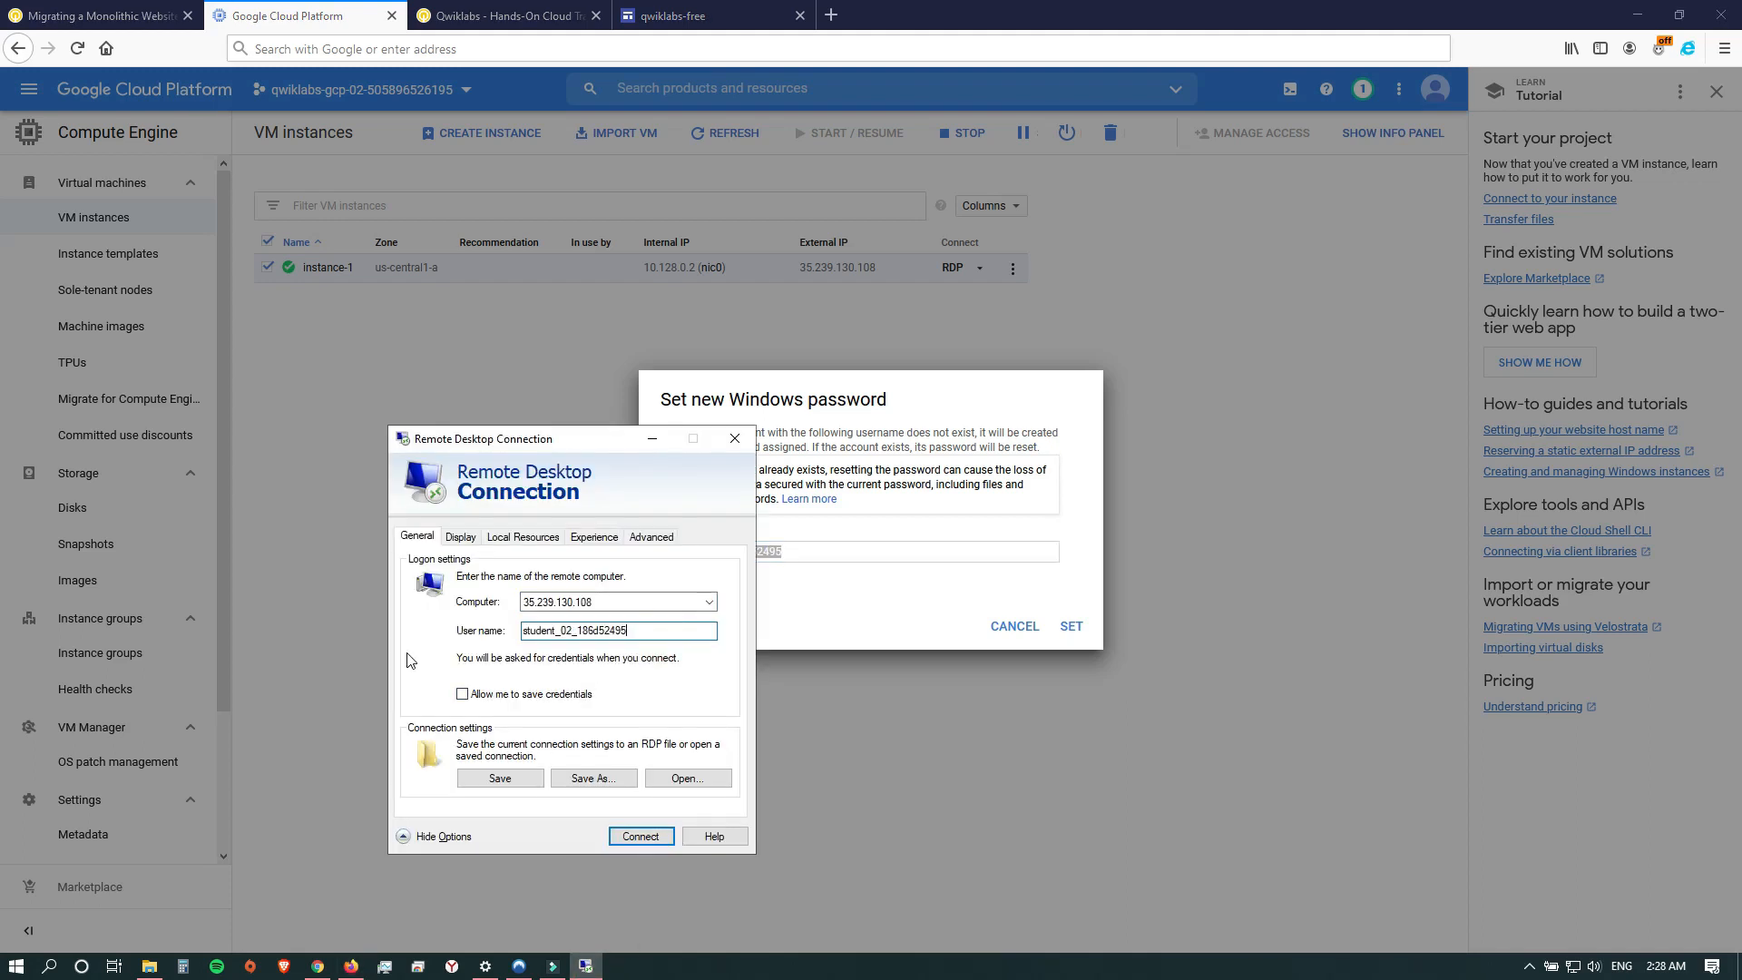
{"action": "left_click", "coordinate": [629, 837]}
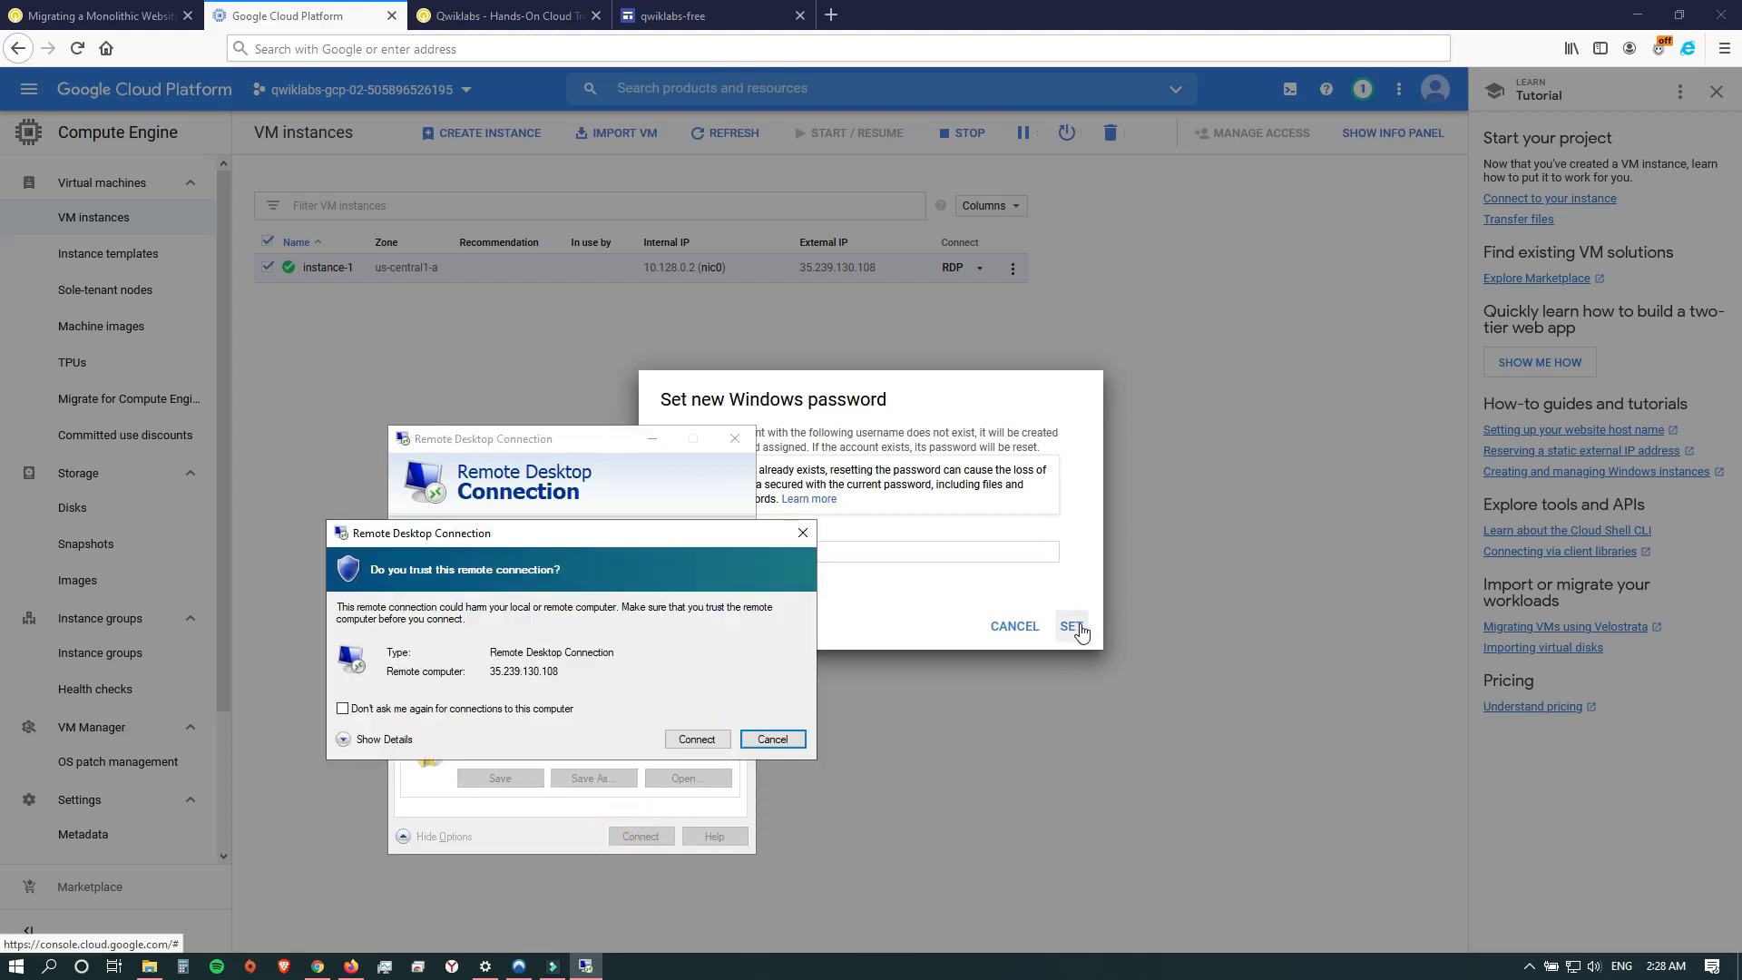
{"action": "left_click", "coordinate": [696, 738]}
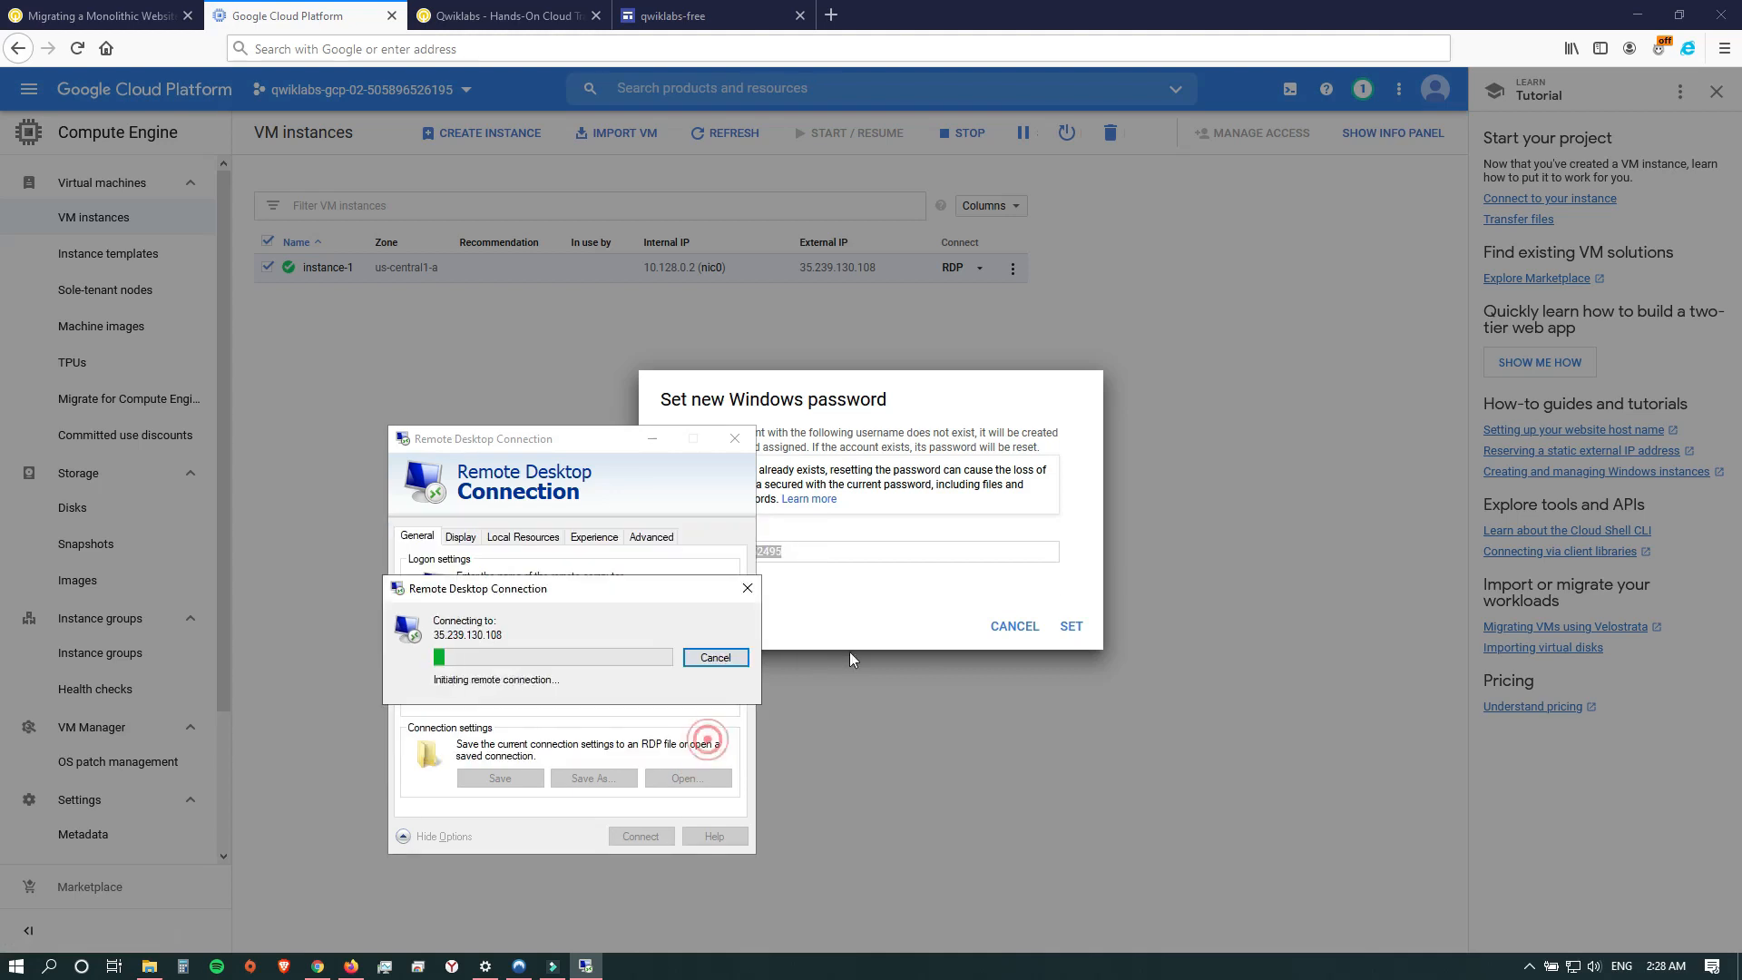
Generate and copy the account's new Windows password, and switch to the Remote Desktop credentials prompt.
{"action": "left_click", "coordinate": [1072, 628]}
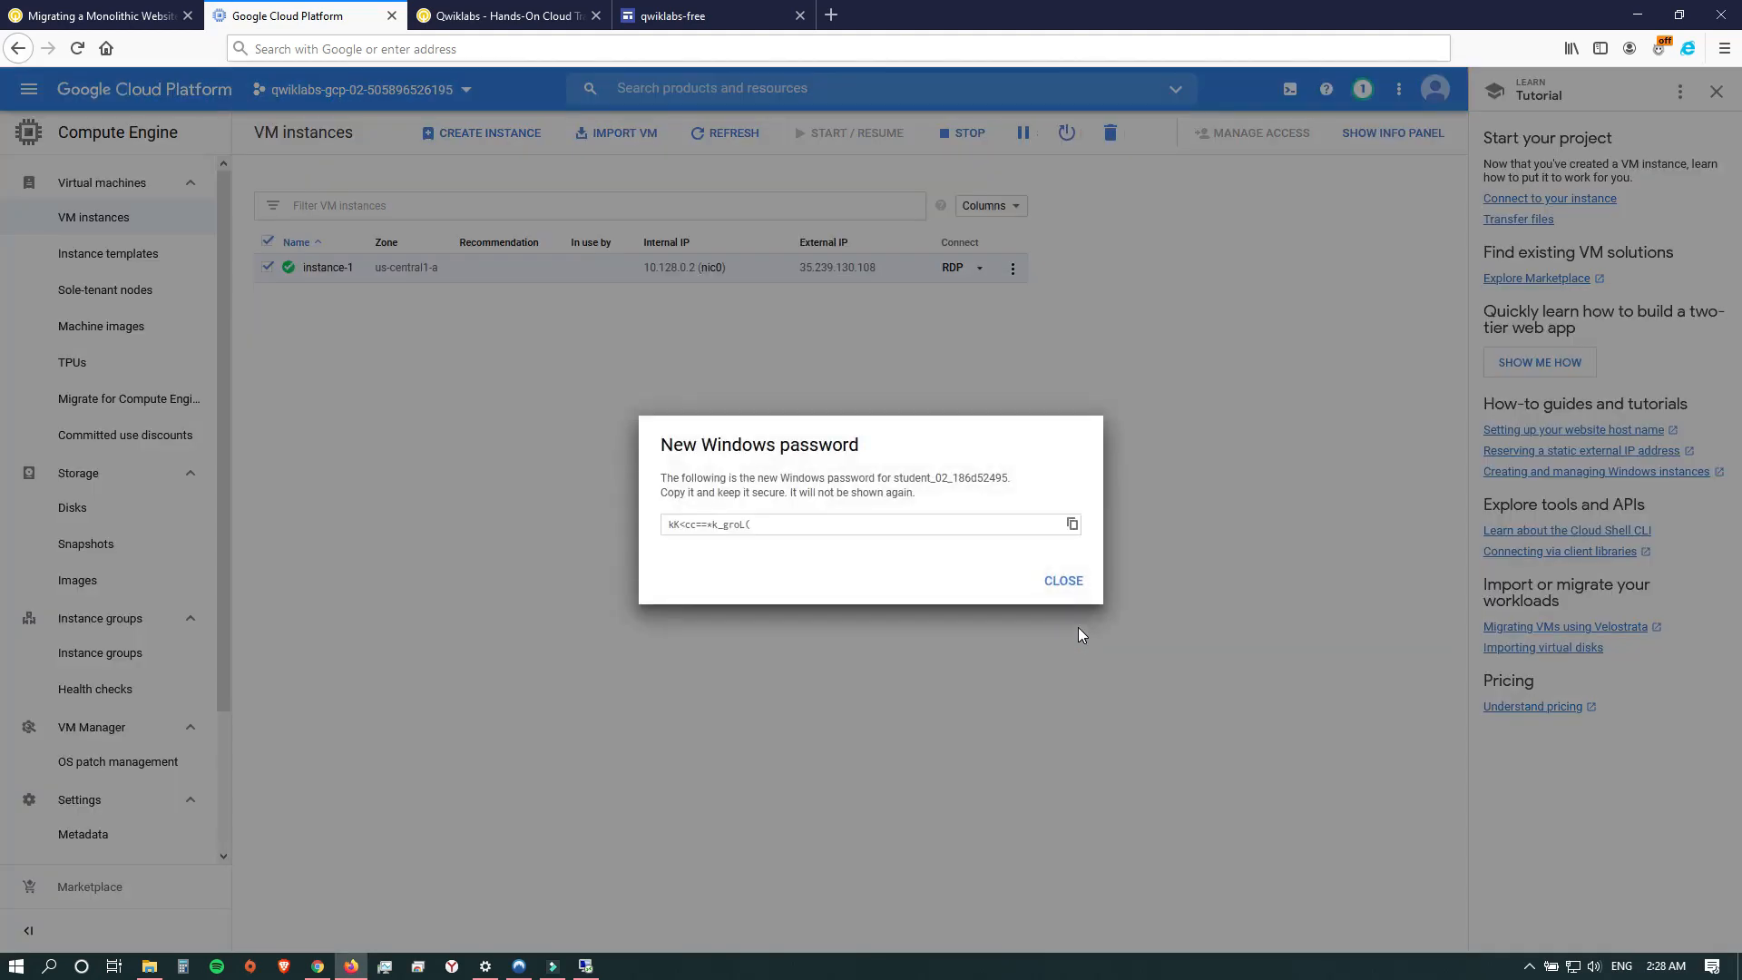
{"action": "left_click", "coordinate": [1072, 526]}
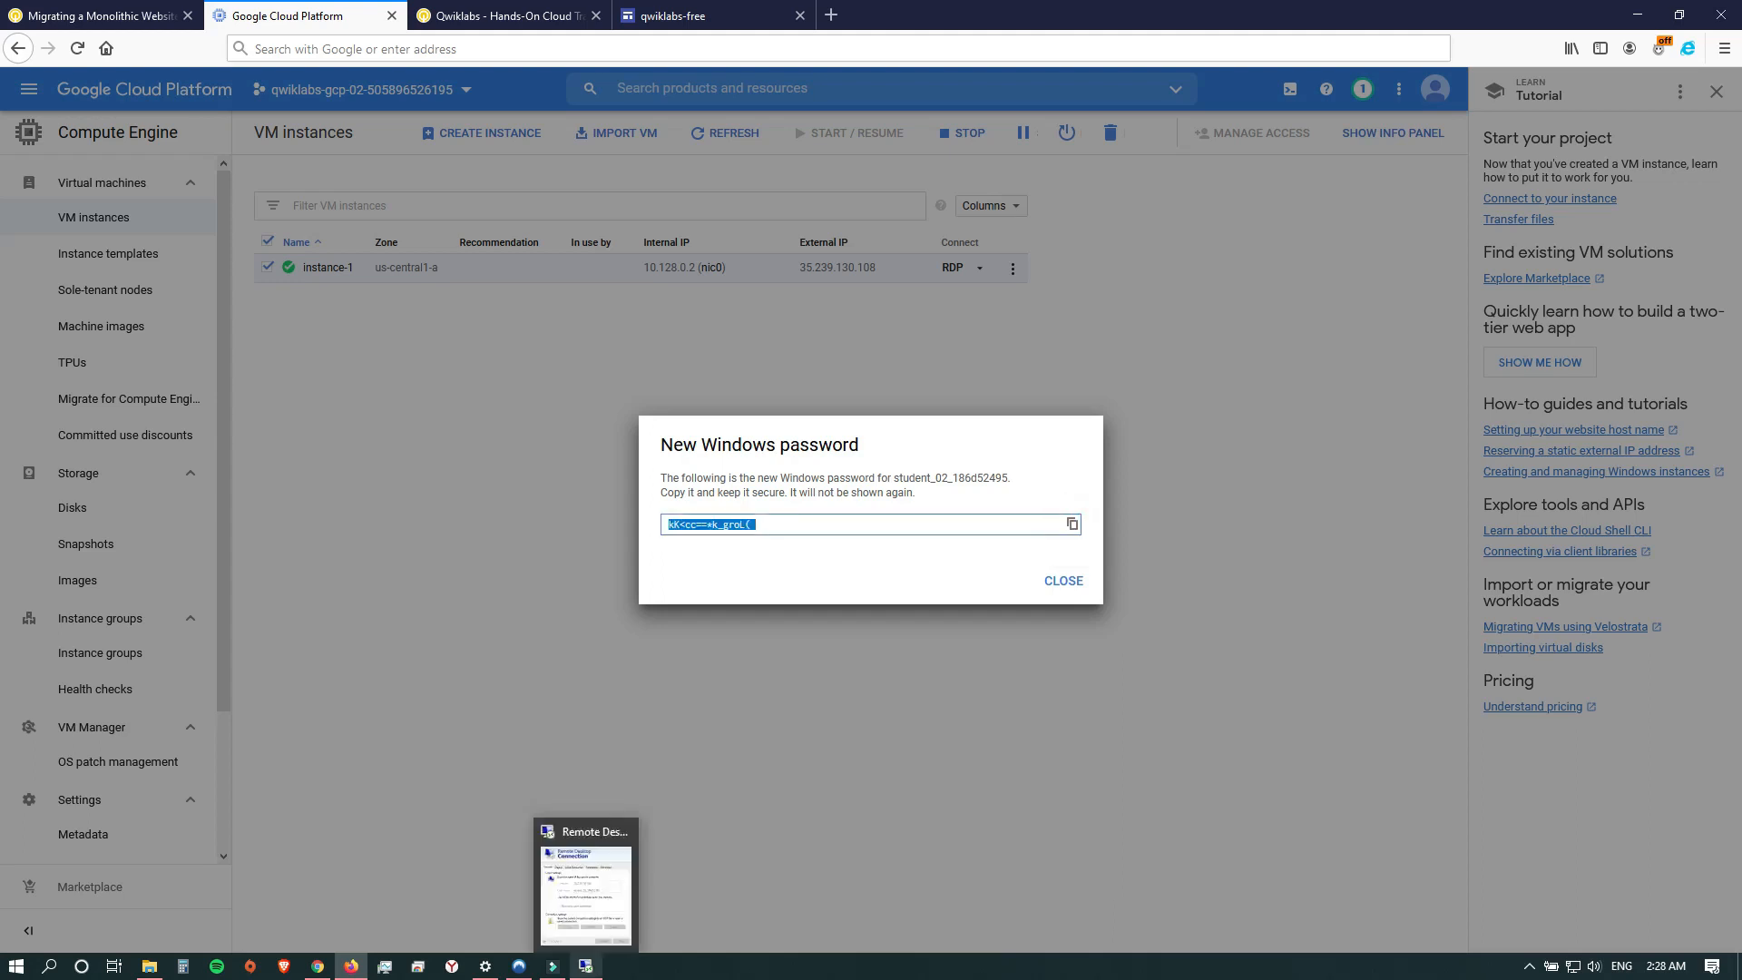
{"action": "left_click", "coordinate": [585, 965]}
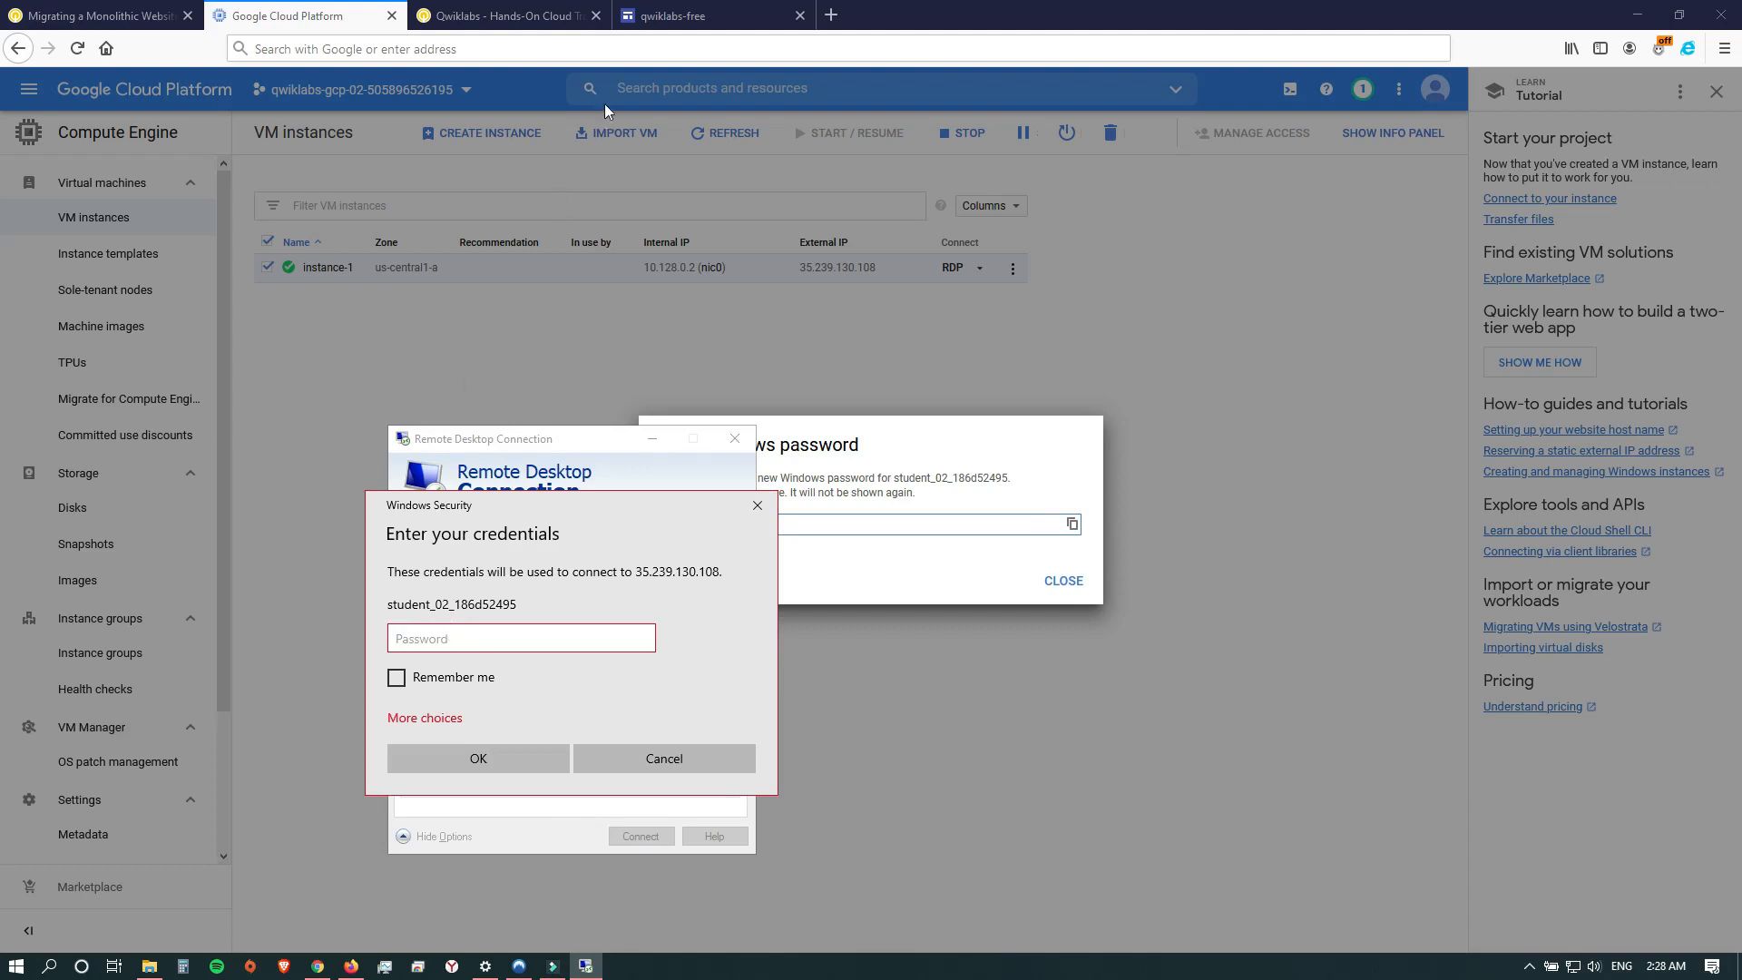
Paste the copied Windows password into the browser's address bar to check it, and clear it again.
{"action": "left_click", "coordinate": [610, 48]}
{"action": "key", "text": "ctrl+v"}
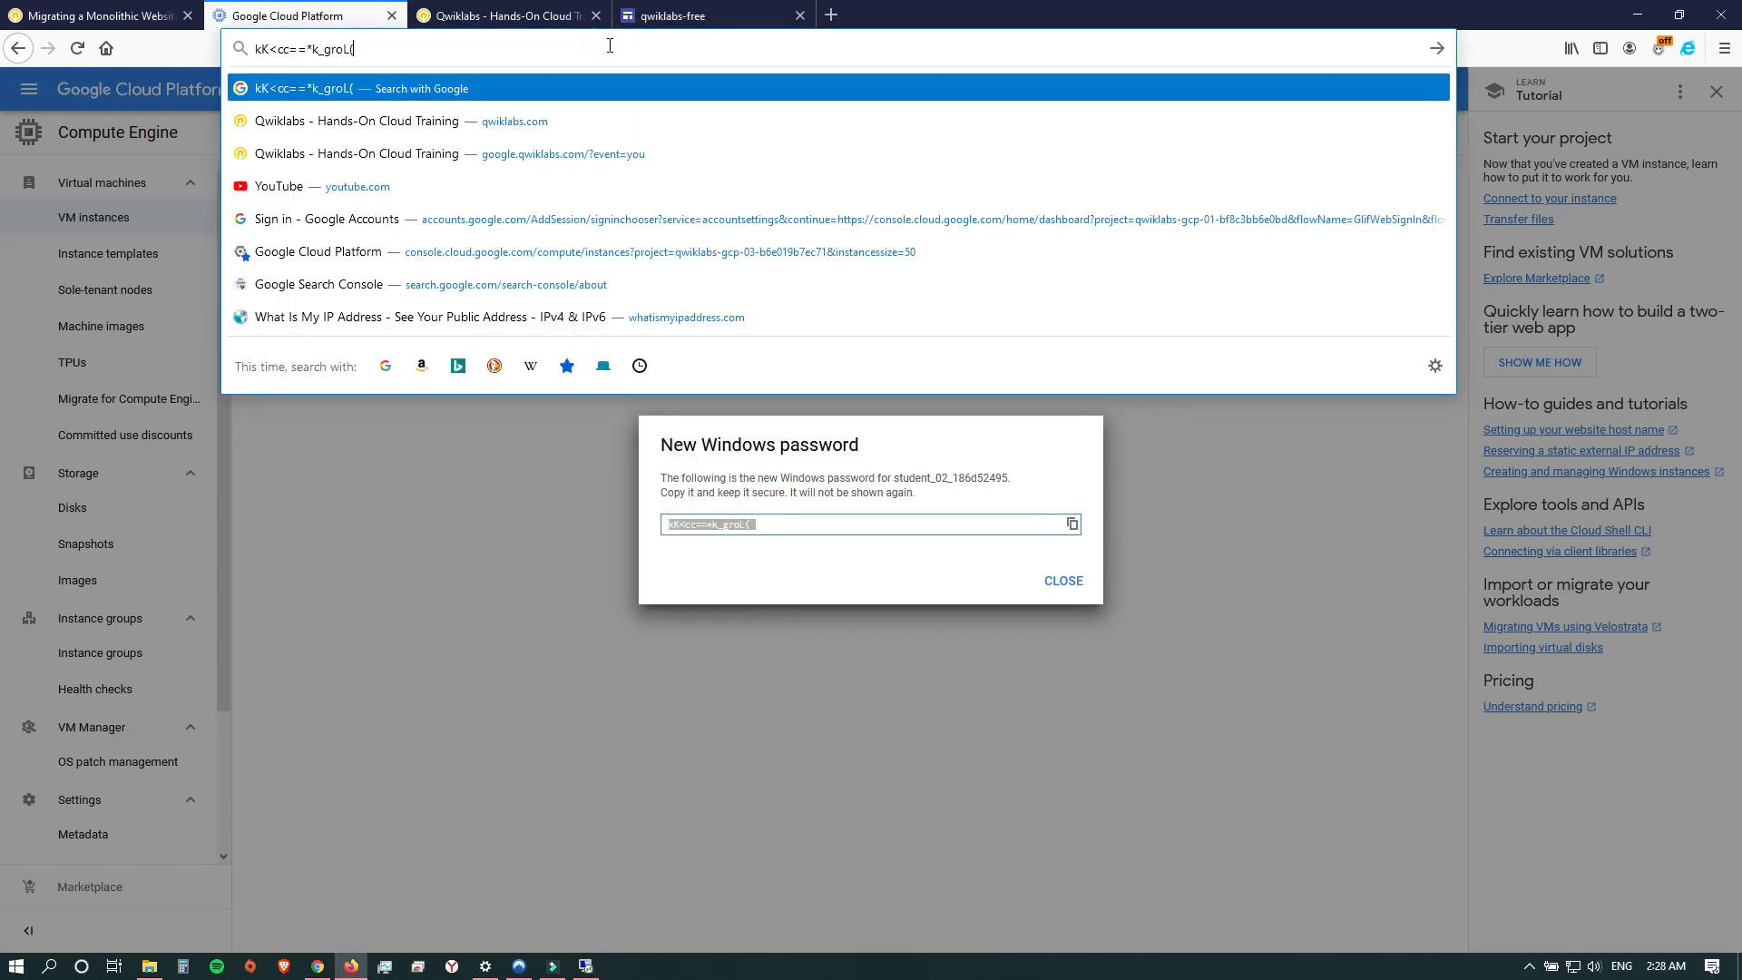
{"action": "left_click_drag", "start_coordinate": [396, 46], "coordinate": [175, 55]}
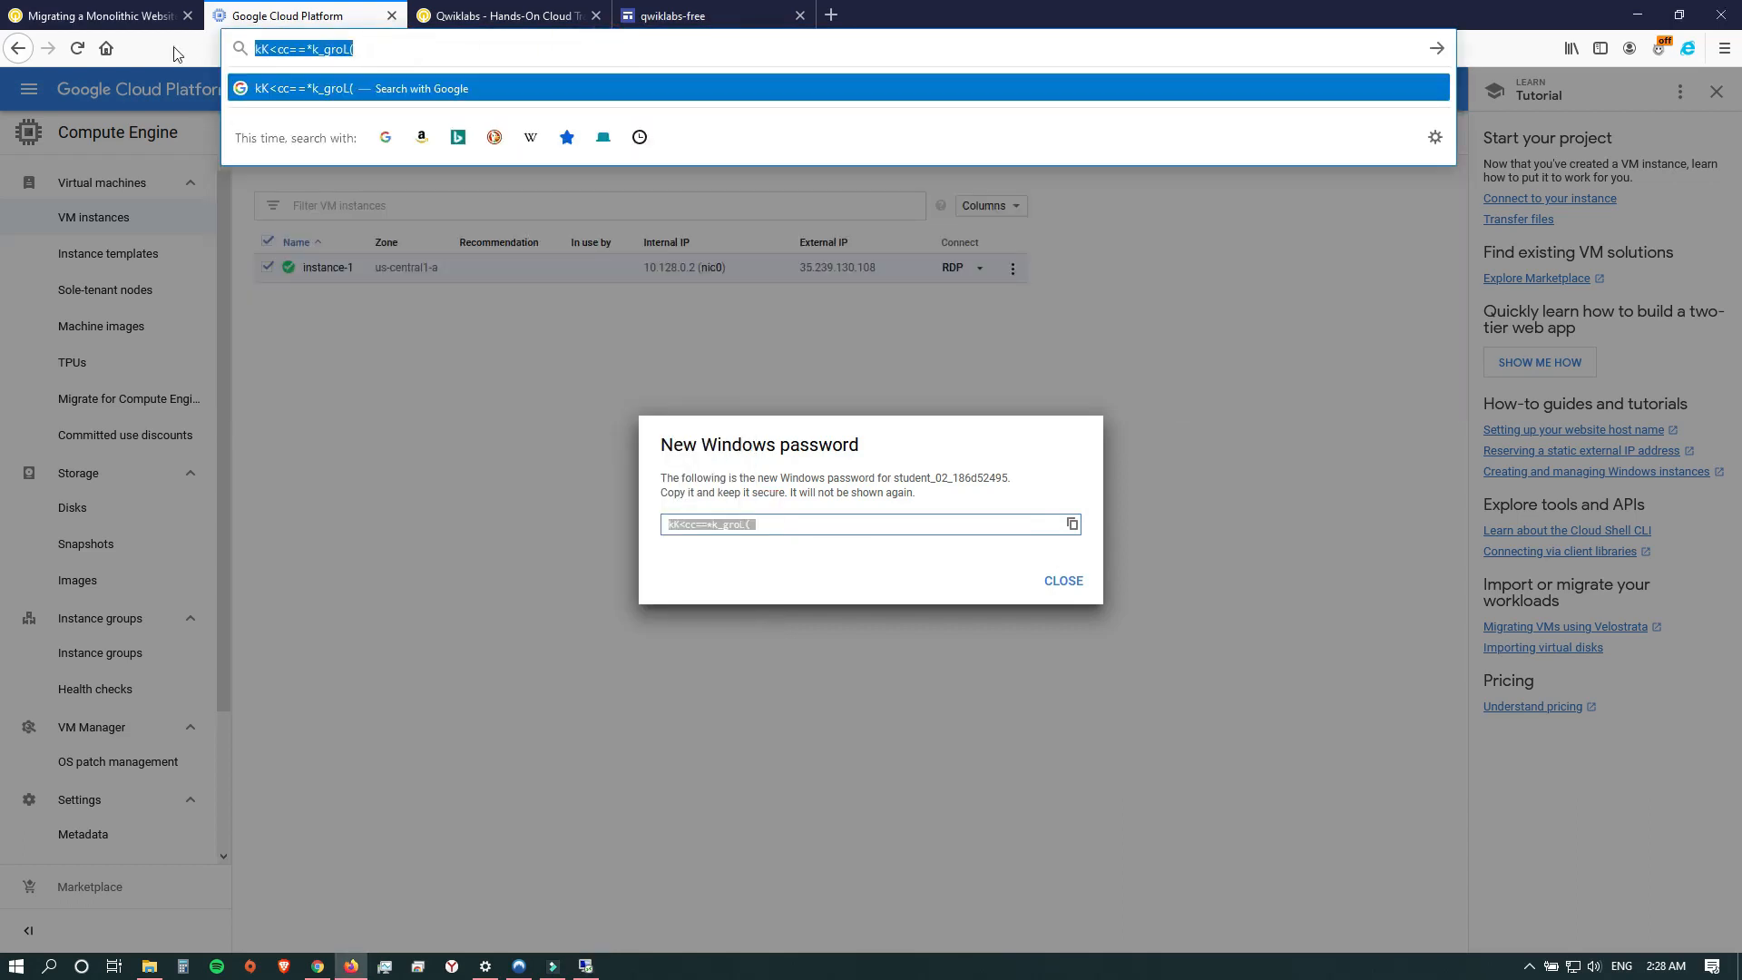
{"action": "key", "text": "BackSpace"}
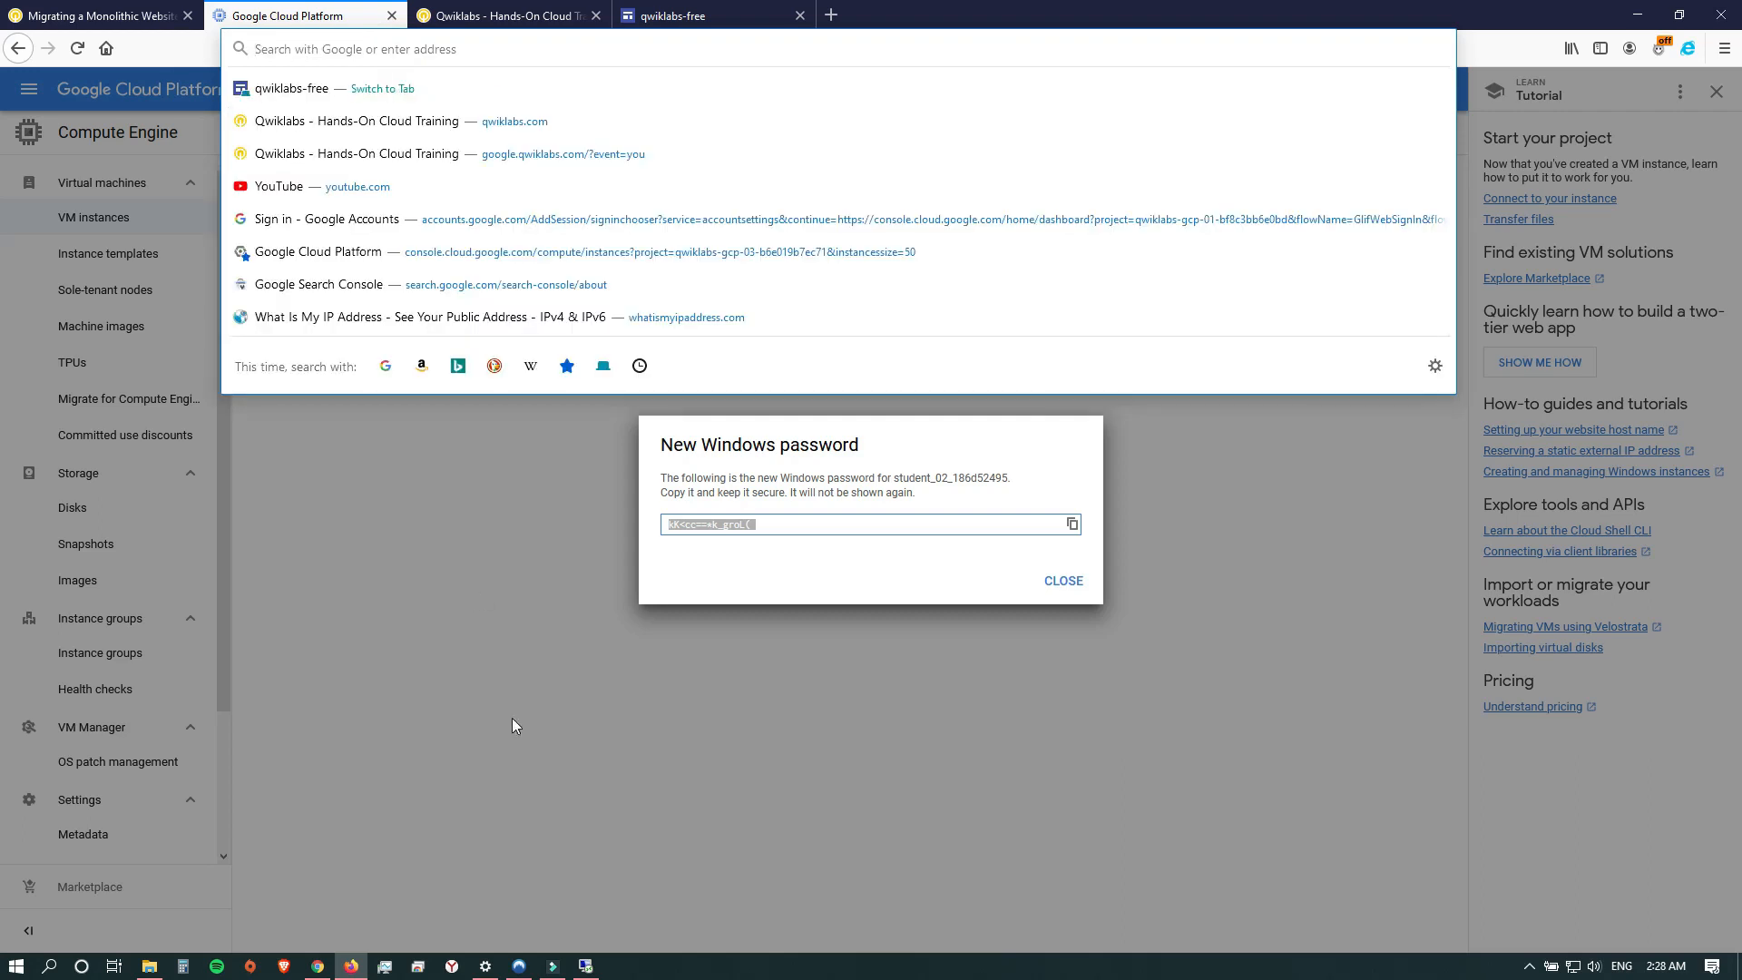
Paste the Windows password into the Remote Desktop credentials prompt and connect despite the certificate errors.
{"action": "left_click", "coordinate": [590, 969]}
{"action": "left_click", "coordinate": [543, 641]}
{"action": "key", "text": "ctrl+v"}
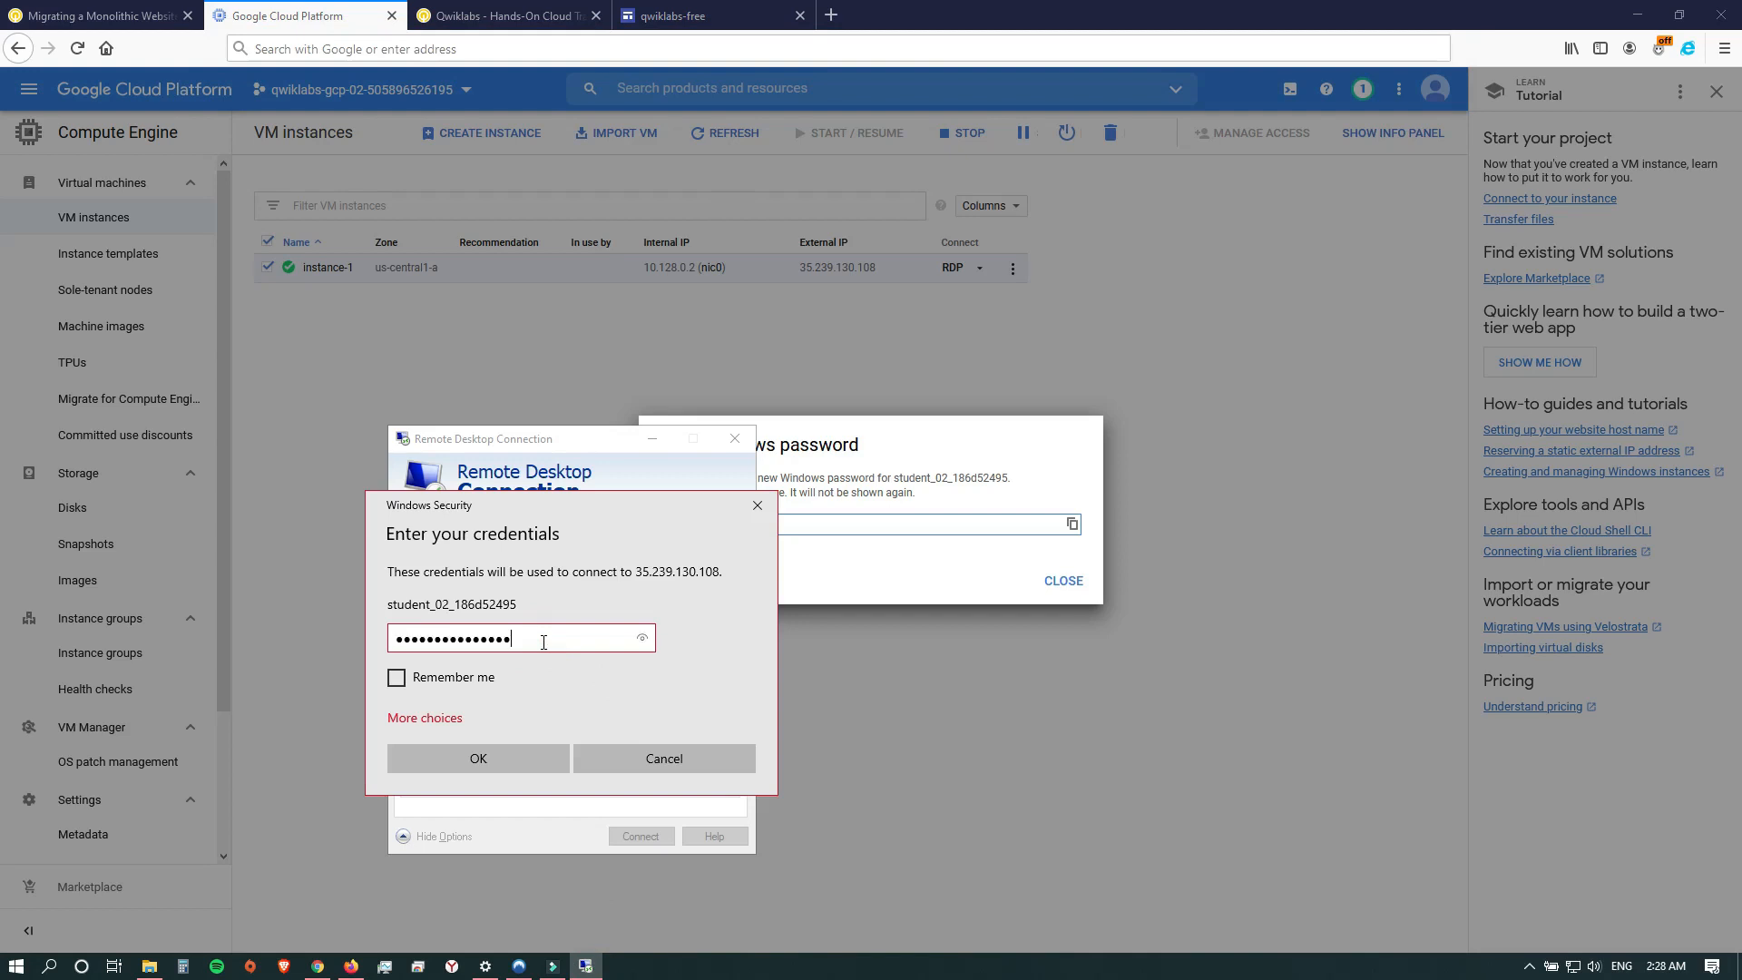
{"action": "left_click", "coordinate": [519, 757]}
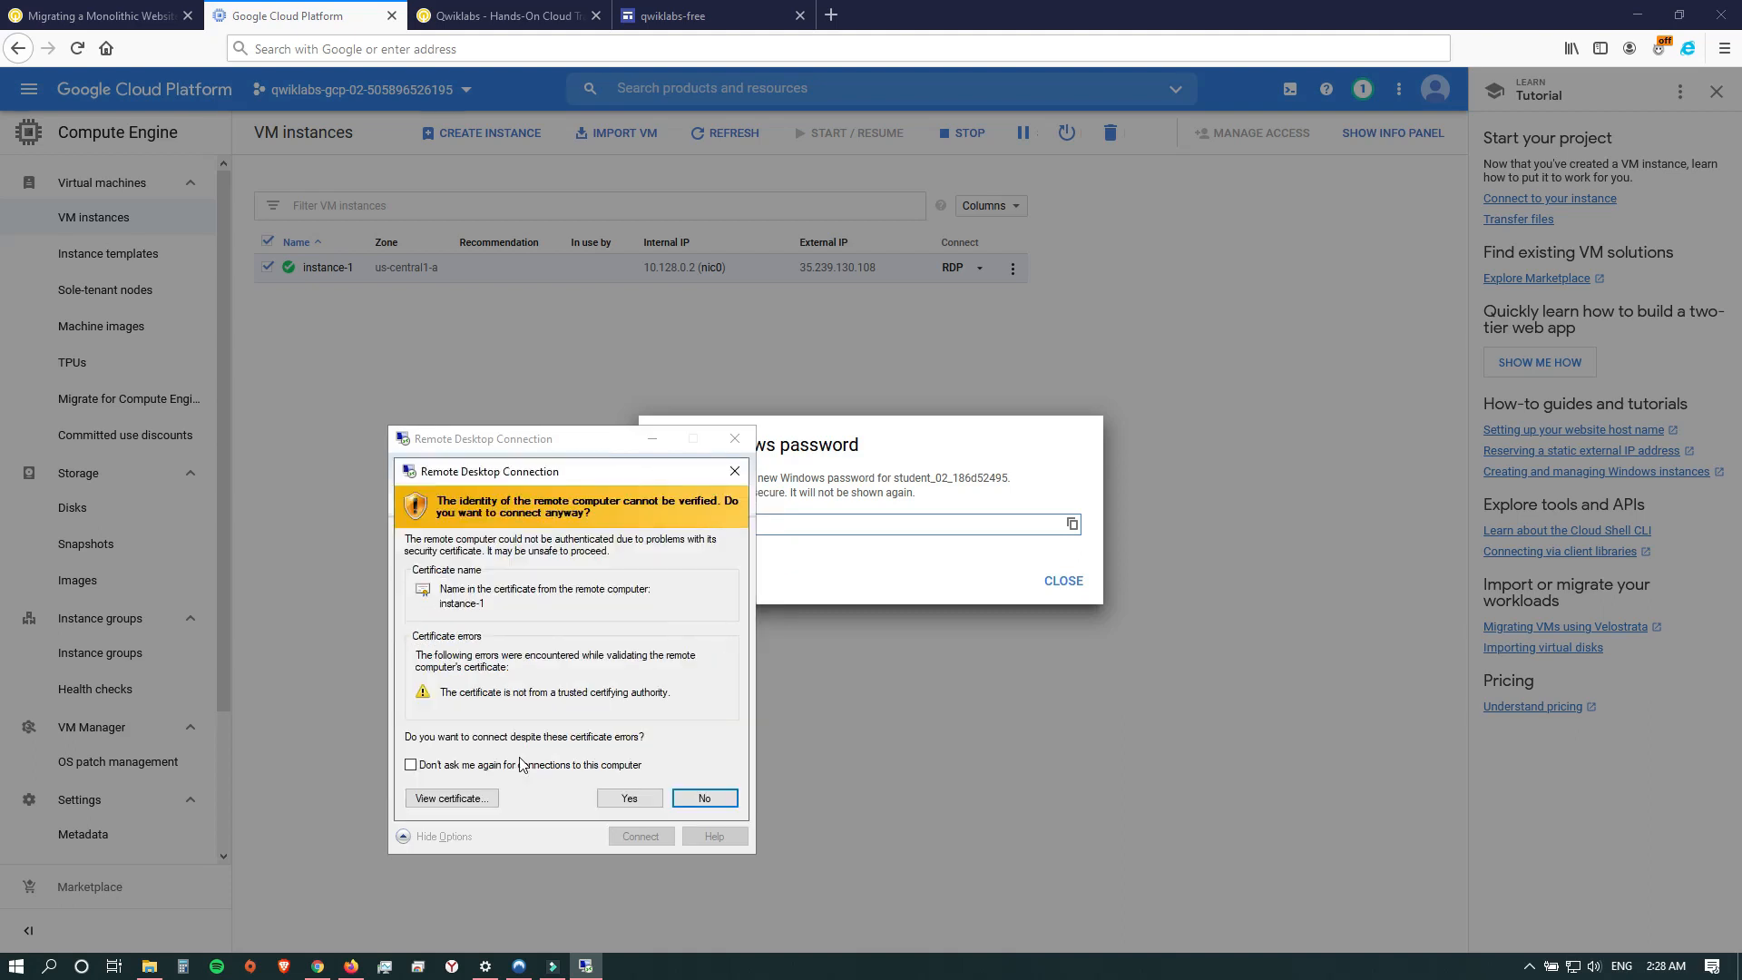
{"action": "left_click", "coordinate": [632, 800]}
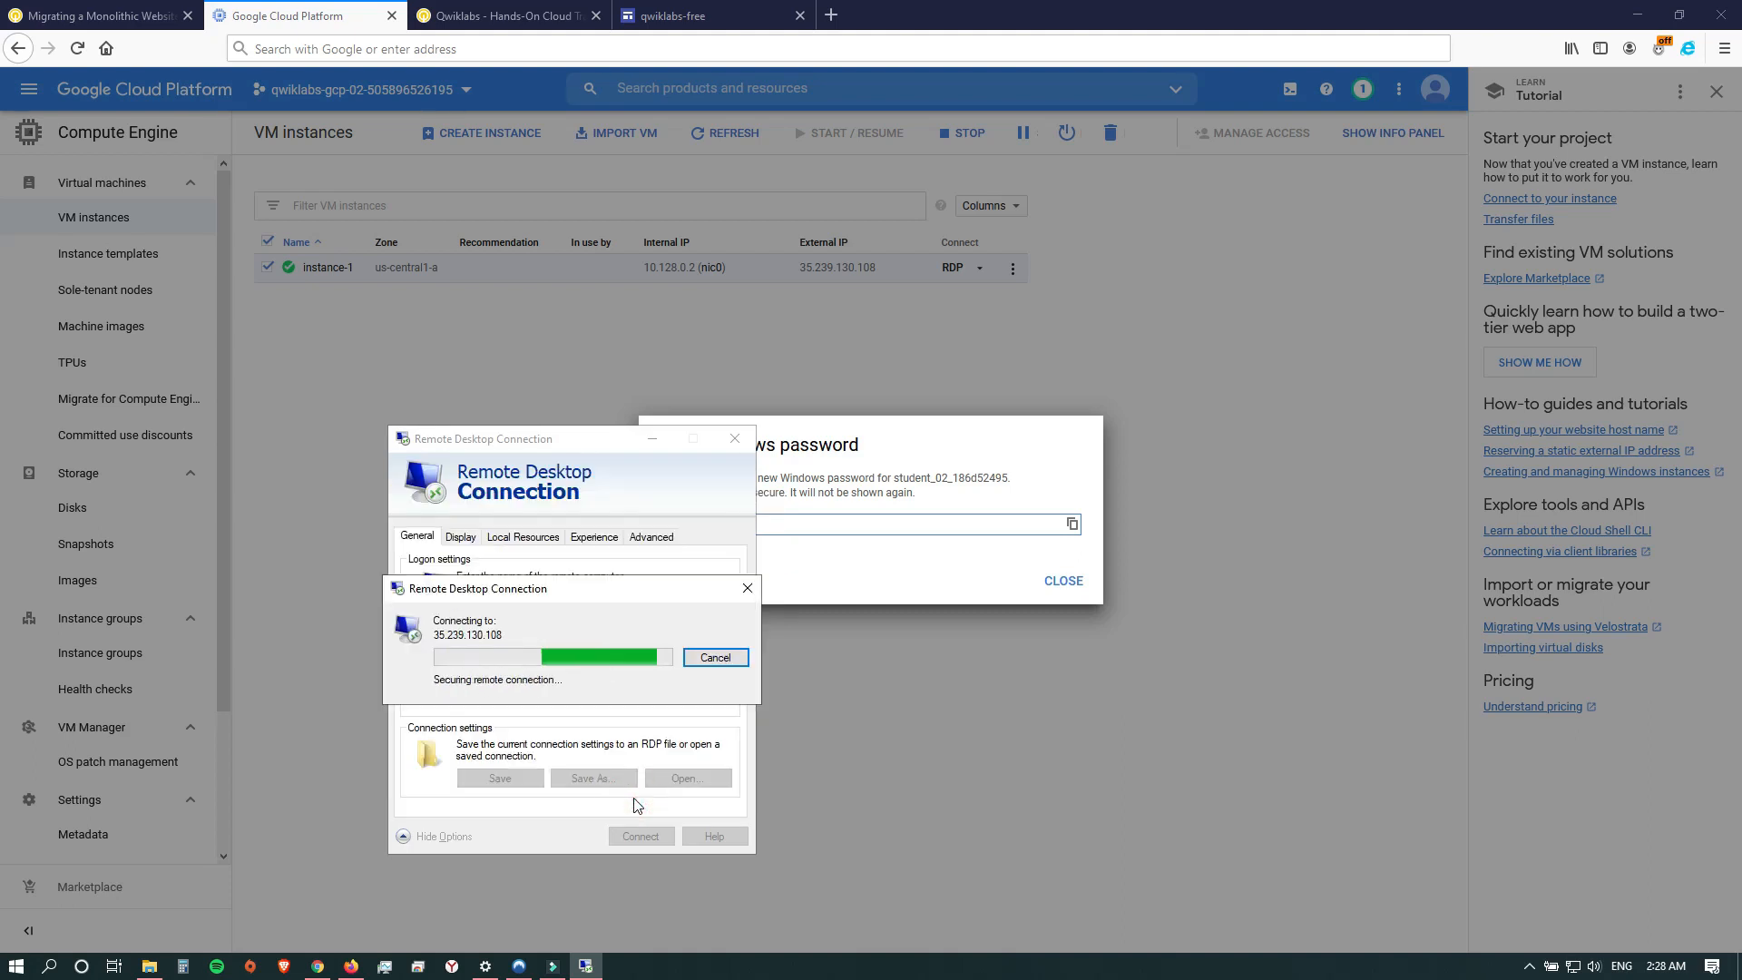